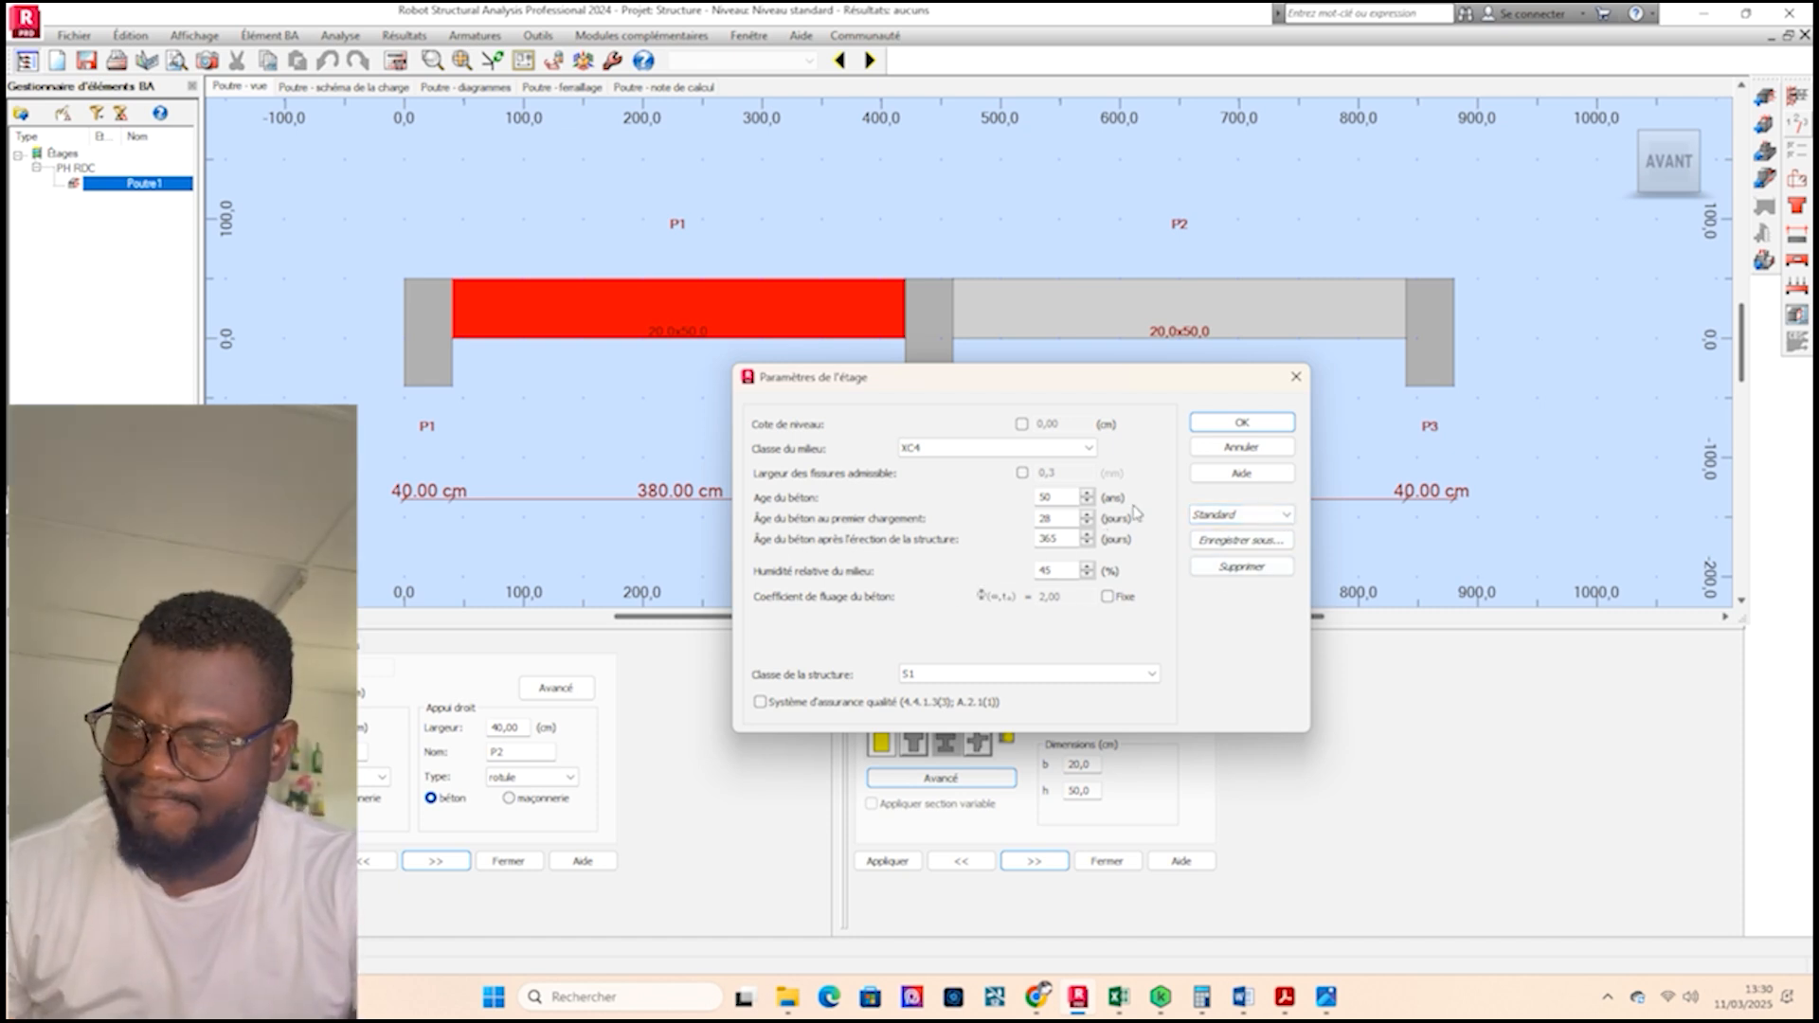
Set the structure class to S4 in the storey parameters and confirm.
click(1152, 675)
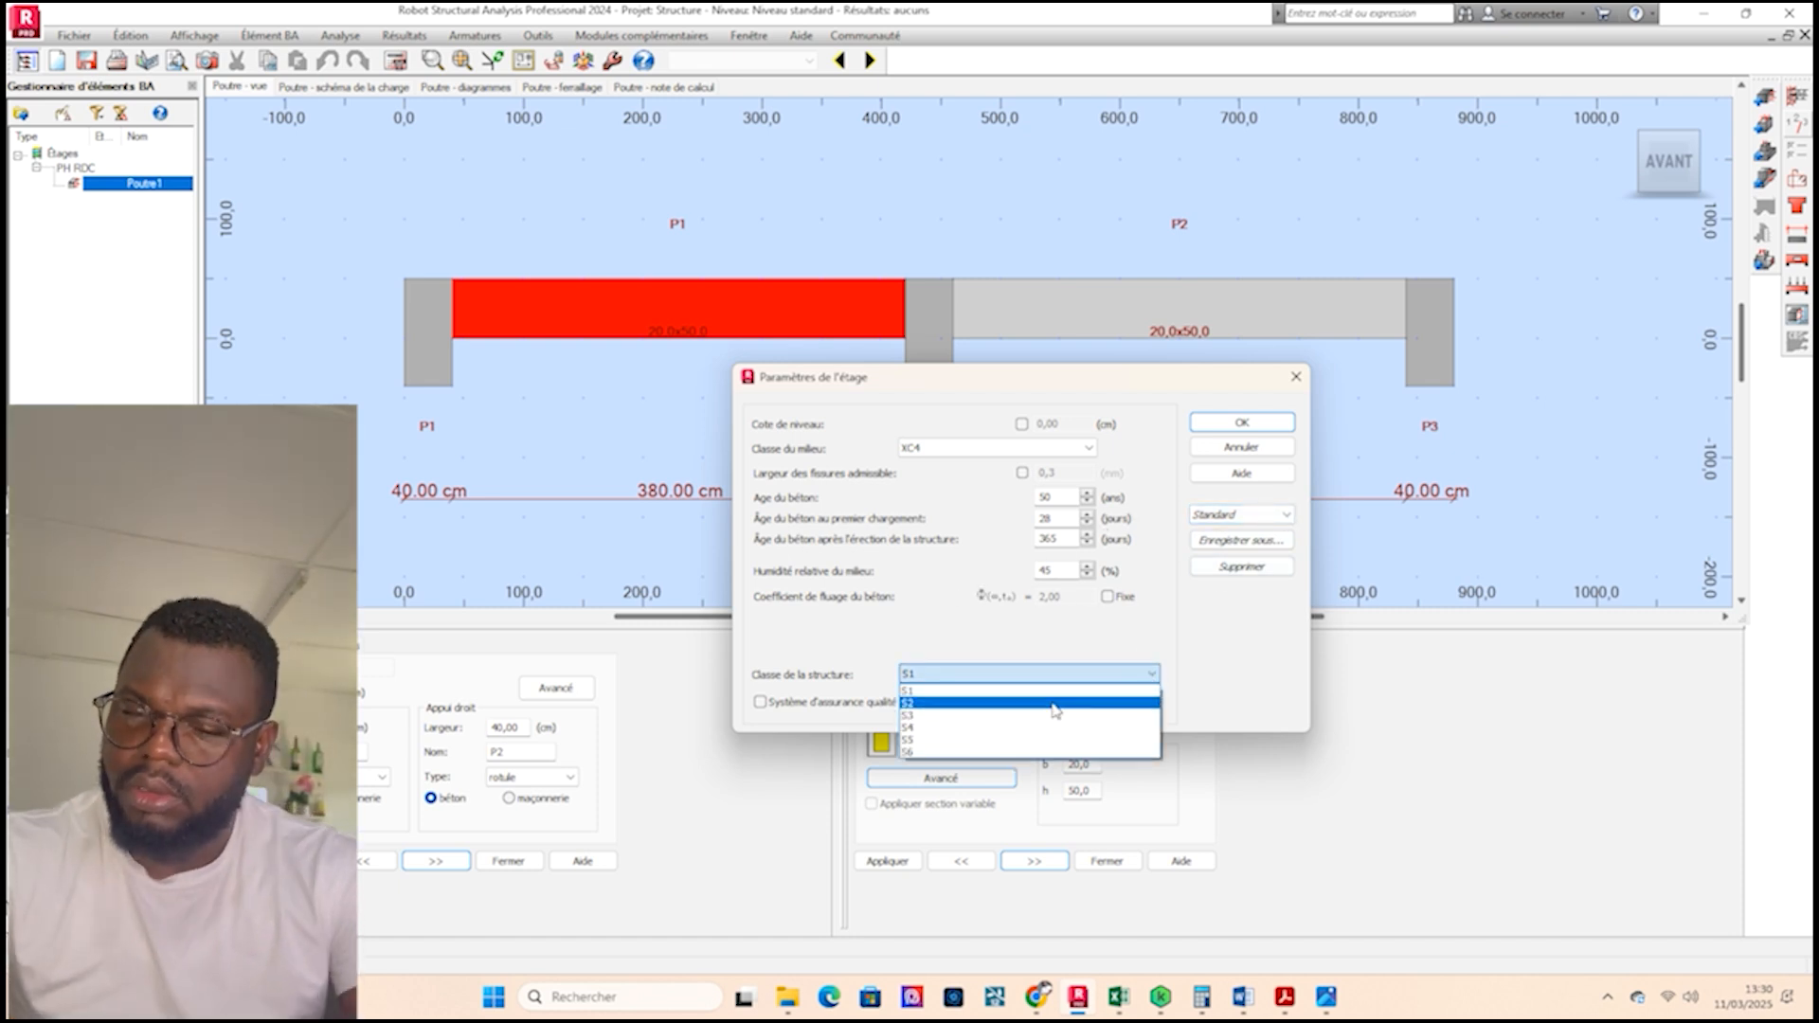
click(950, 727)
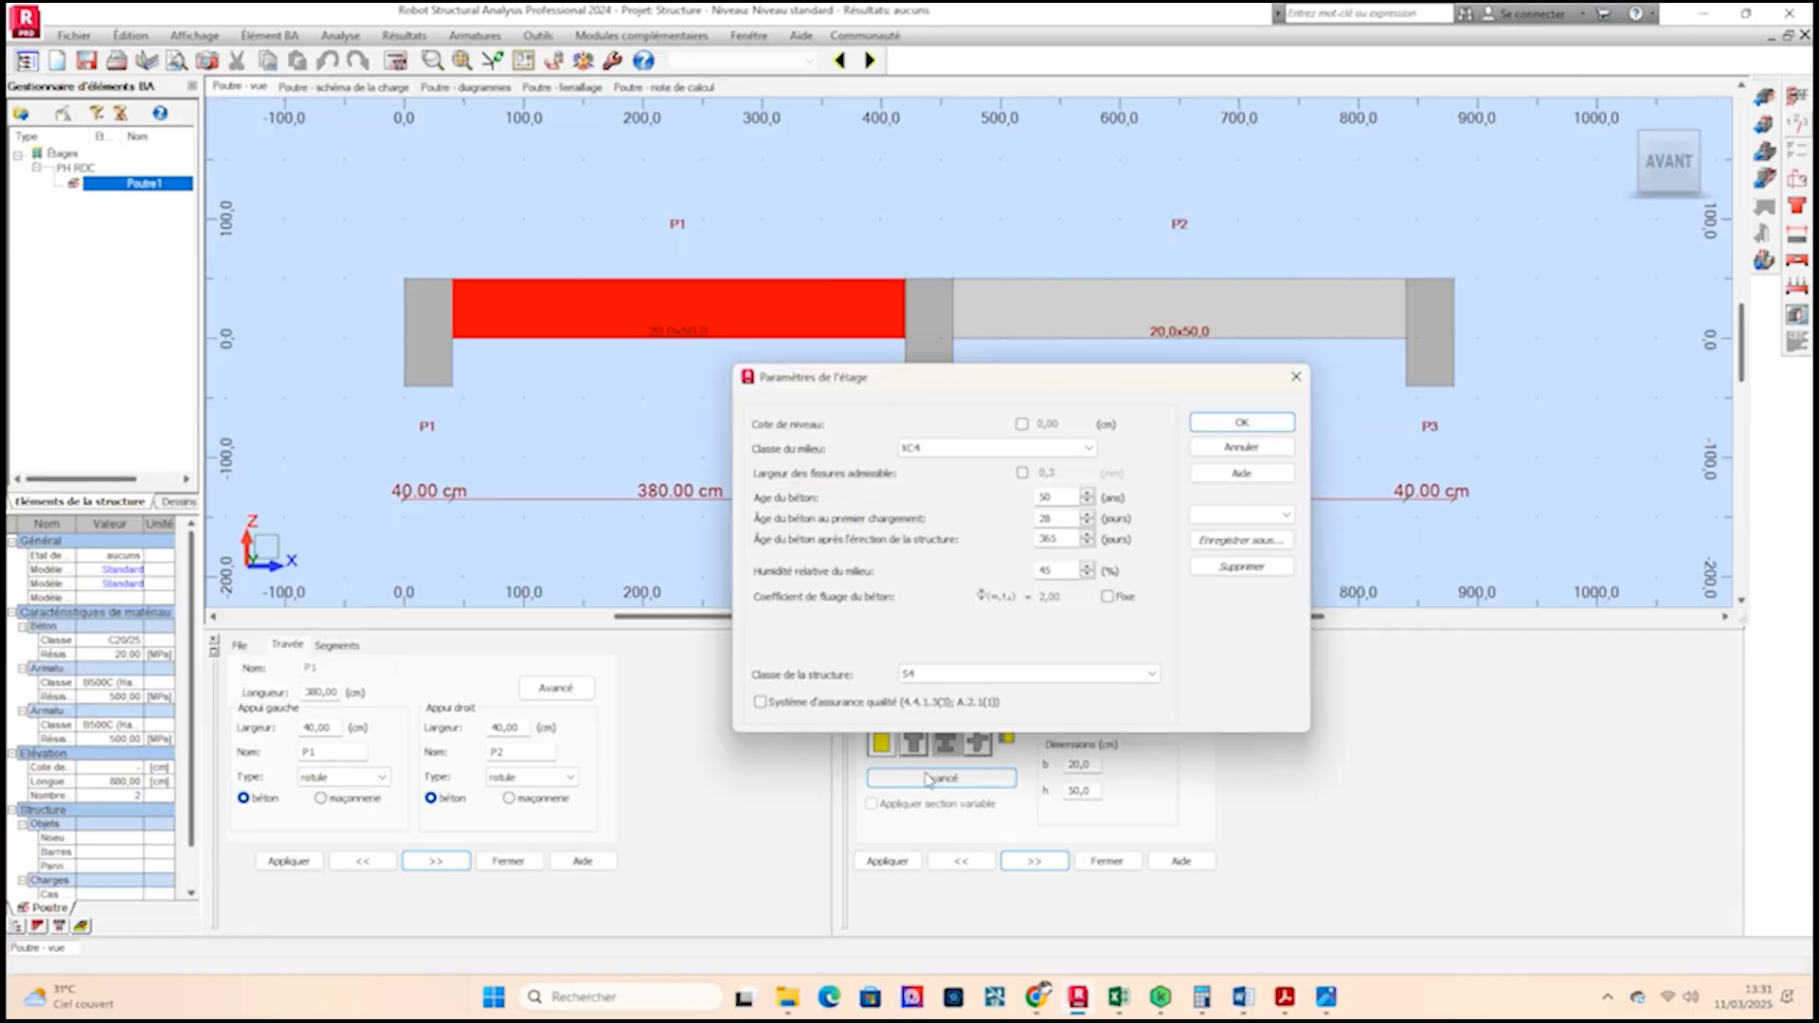
click(1231, 451)
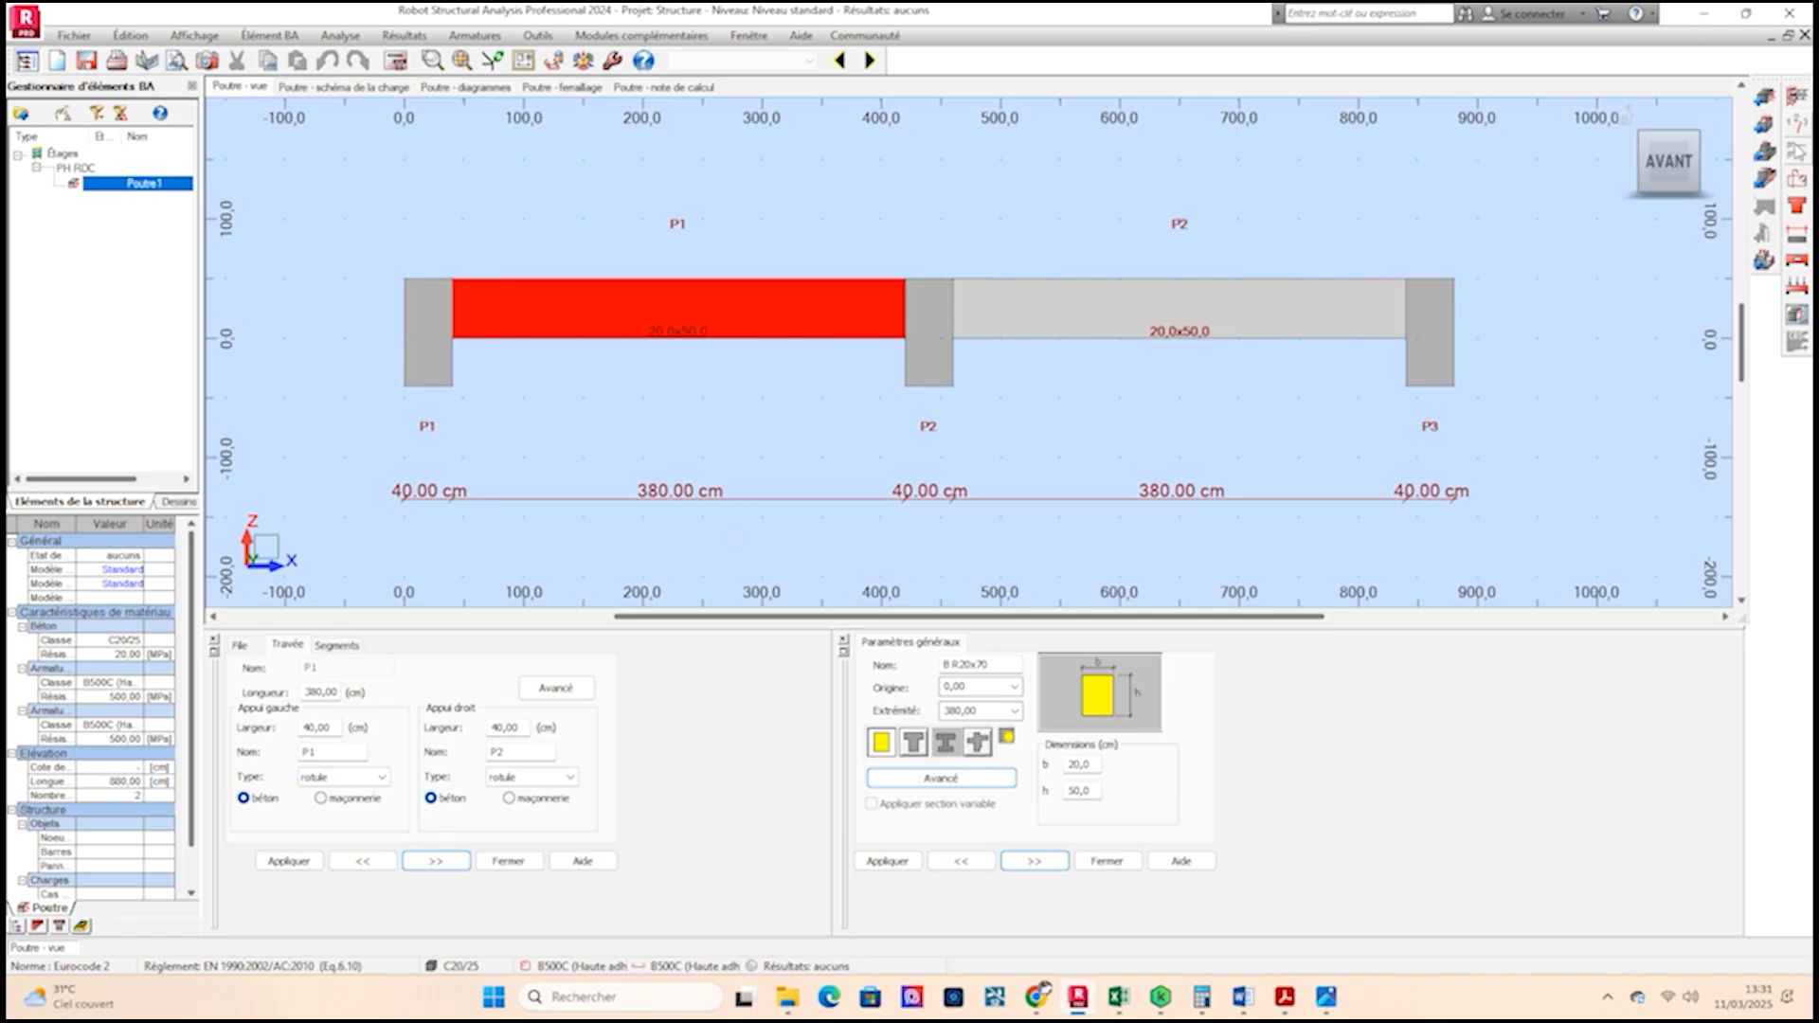
Open the calculation options, enable reinforcement-based deflection checking and set the concrete class to C25/30.
click(1774, 536)
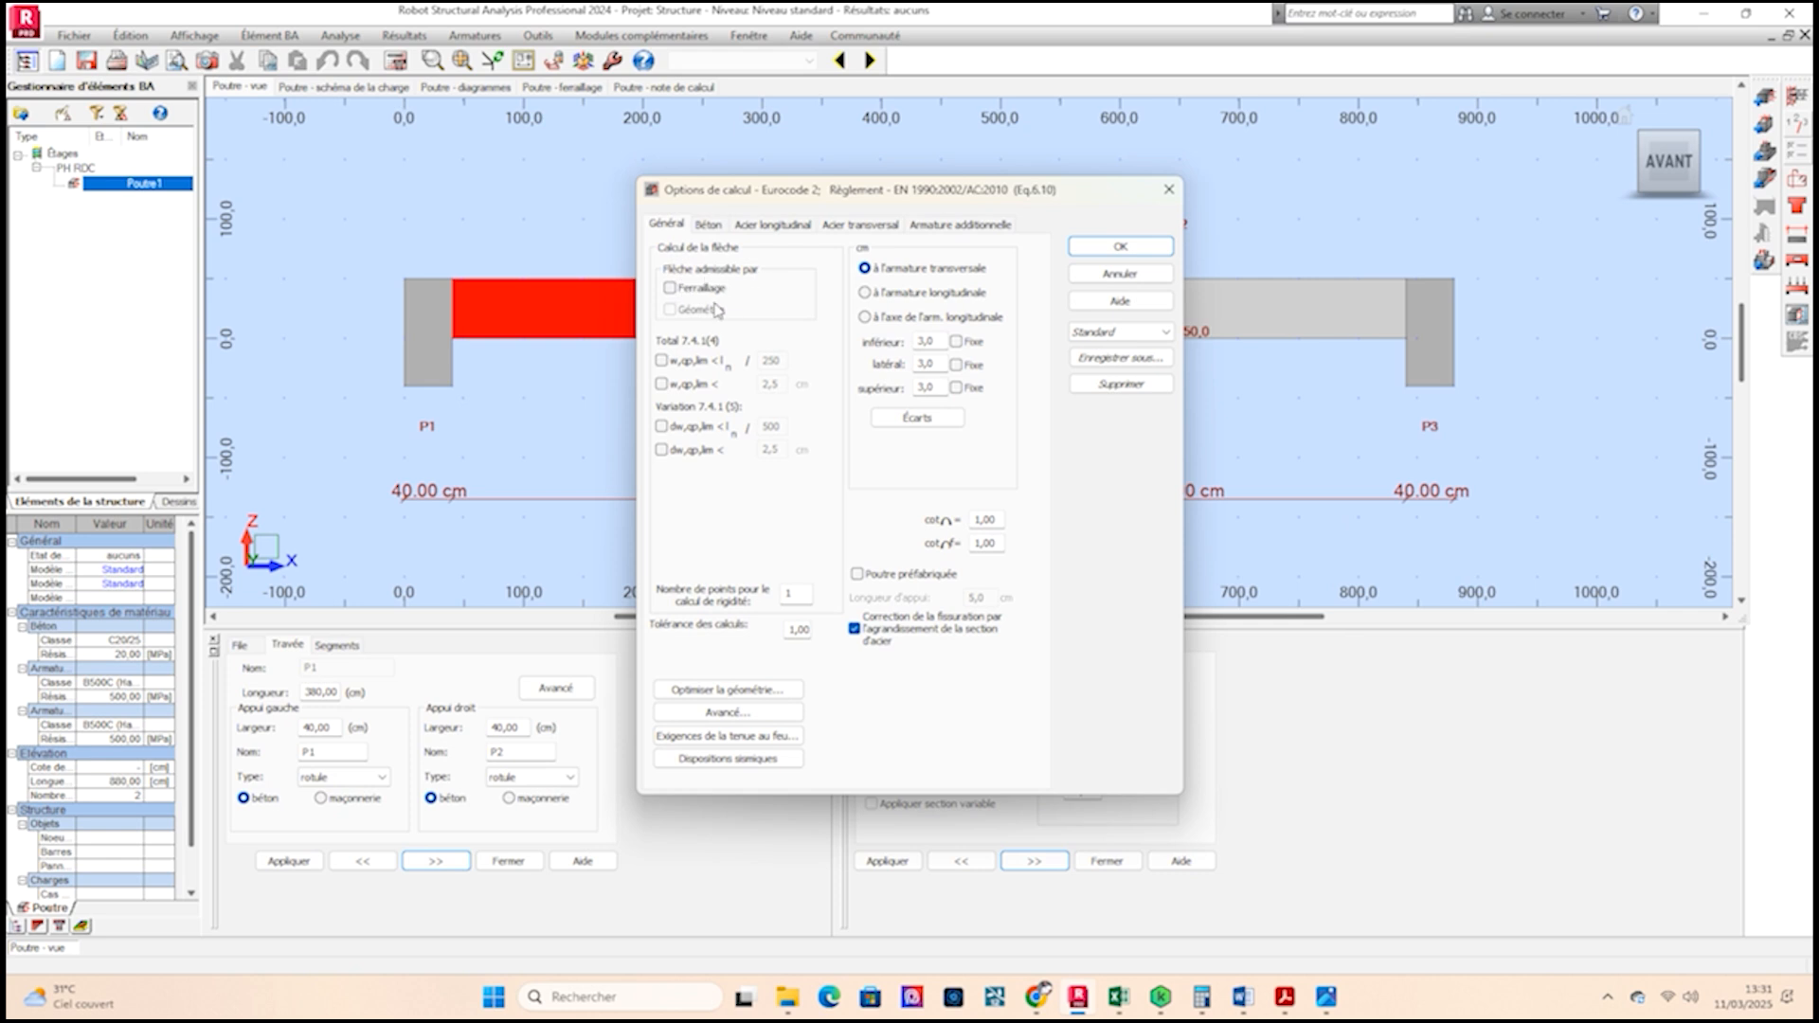
click(670, 288)
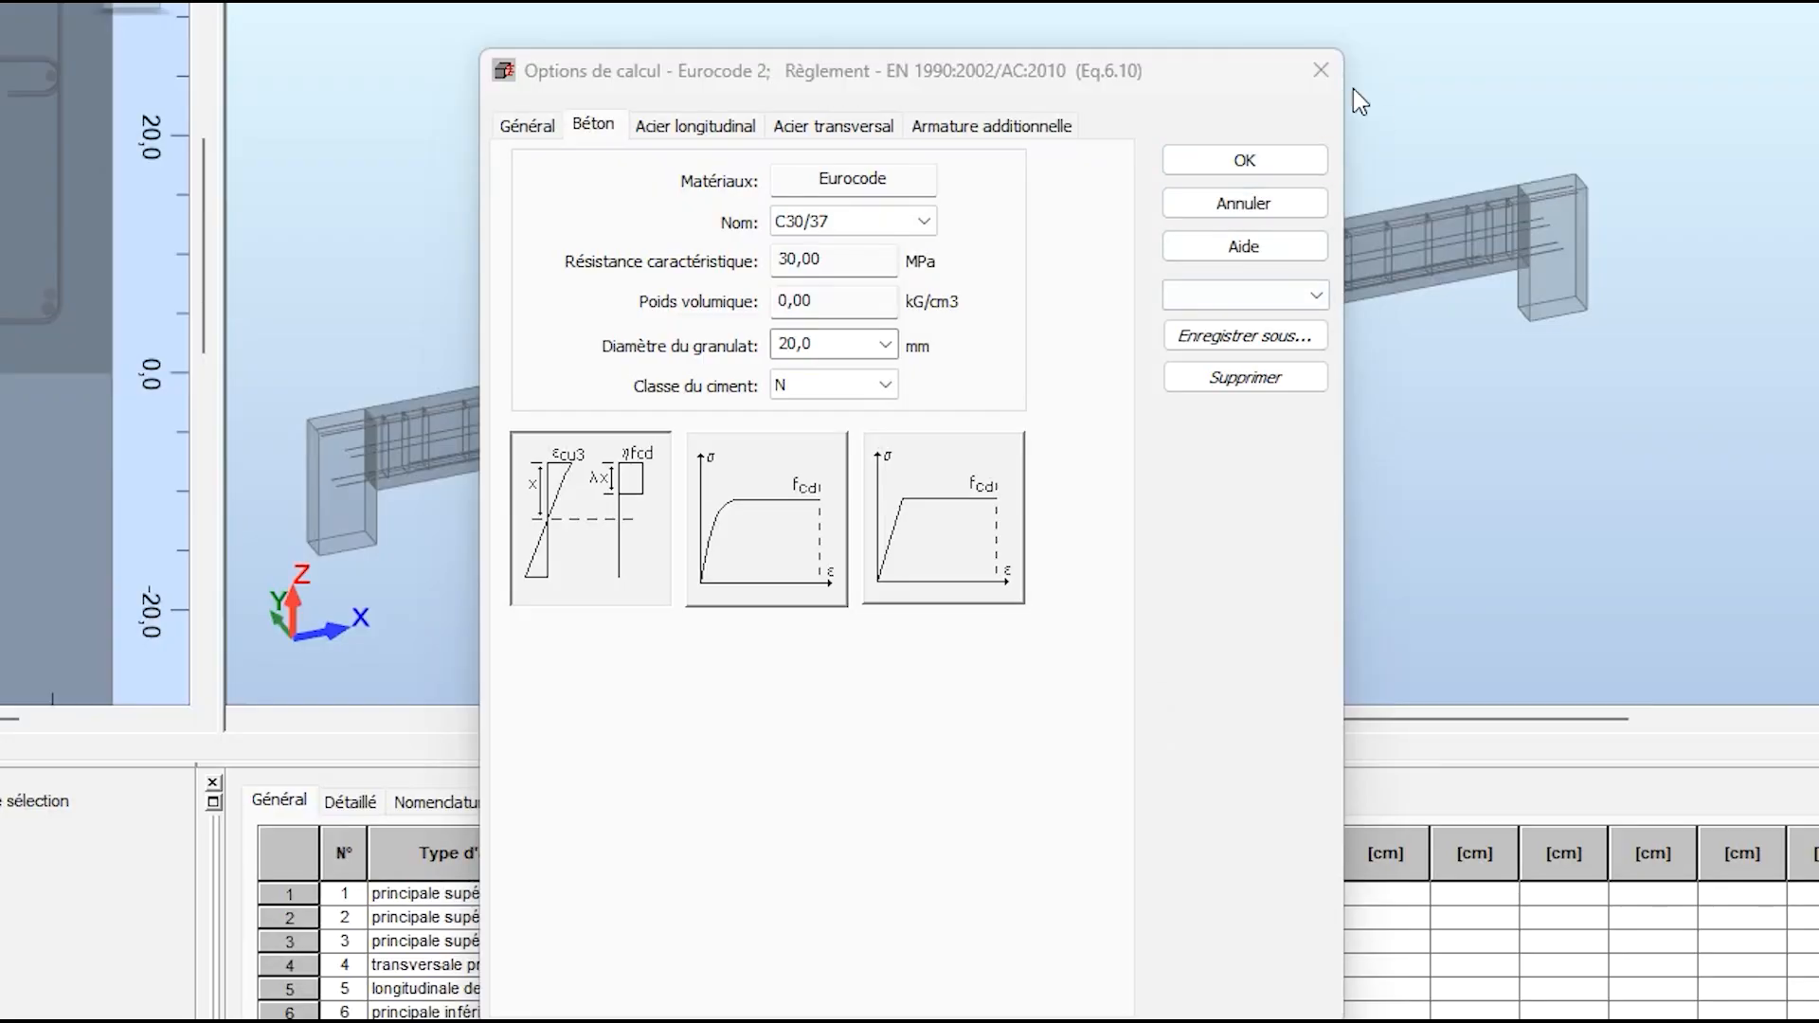
click(1121, 247)
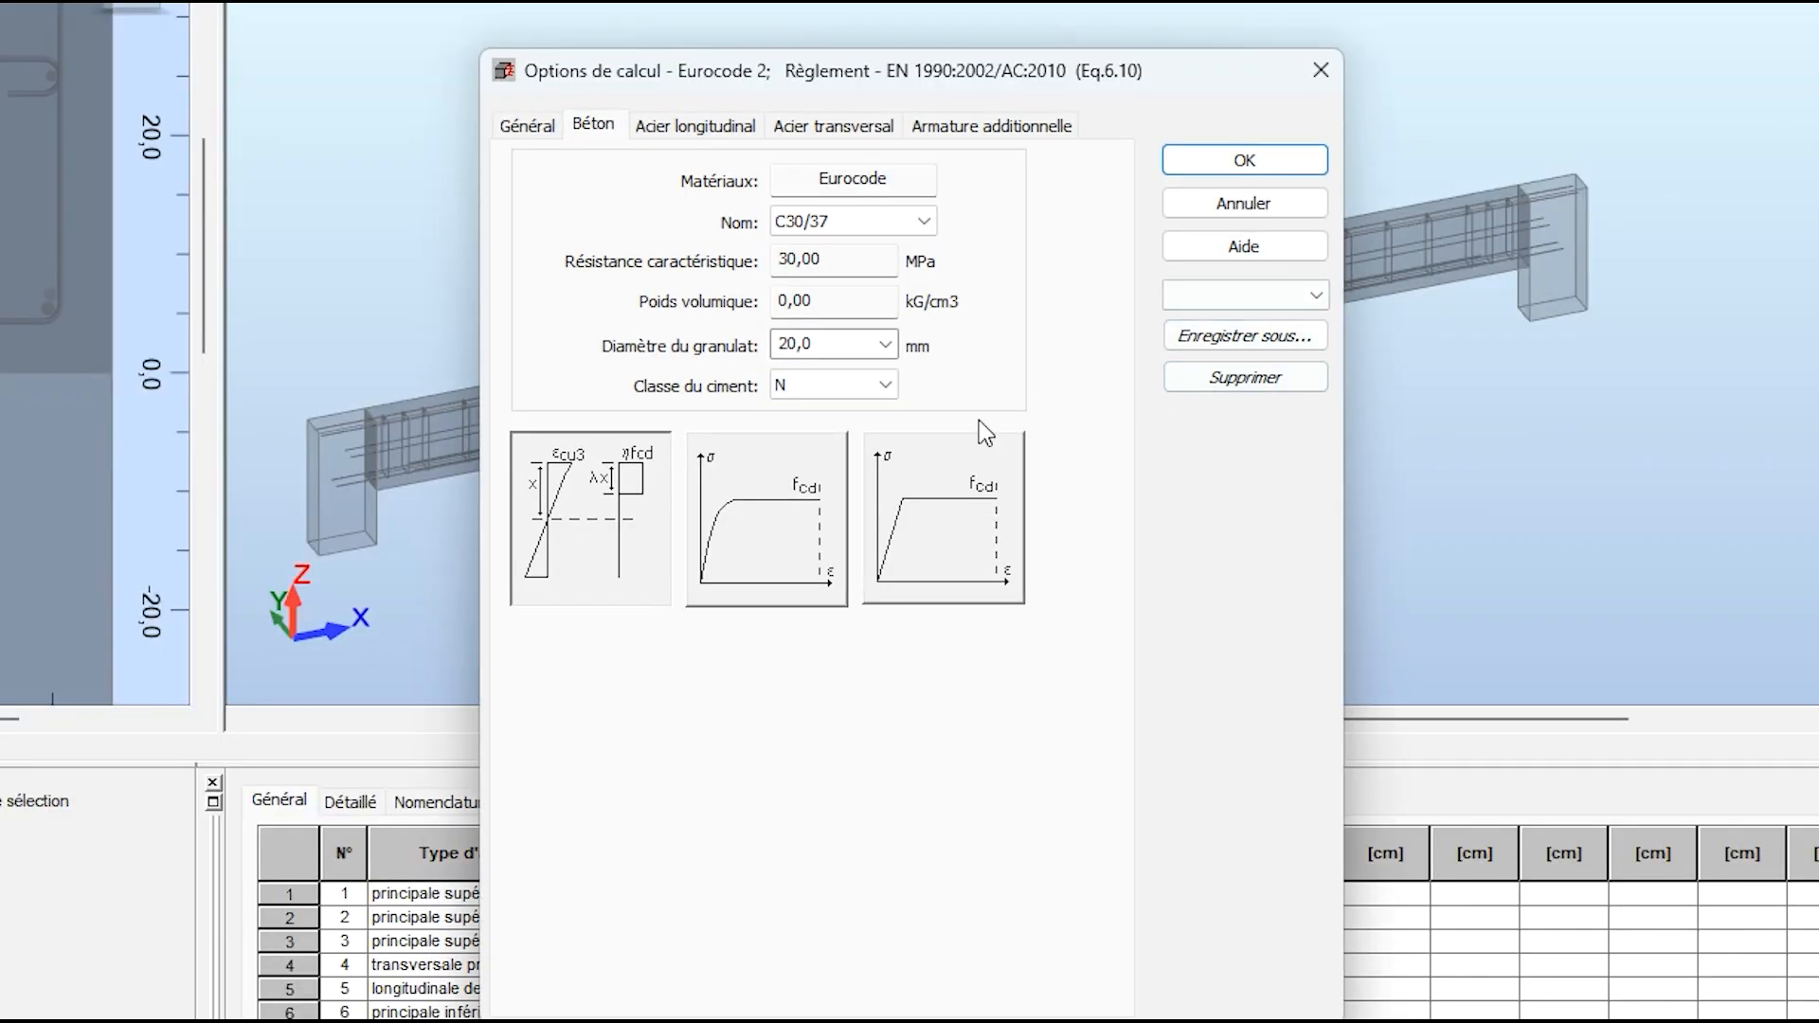
click(893, 223)
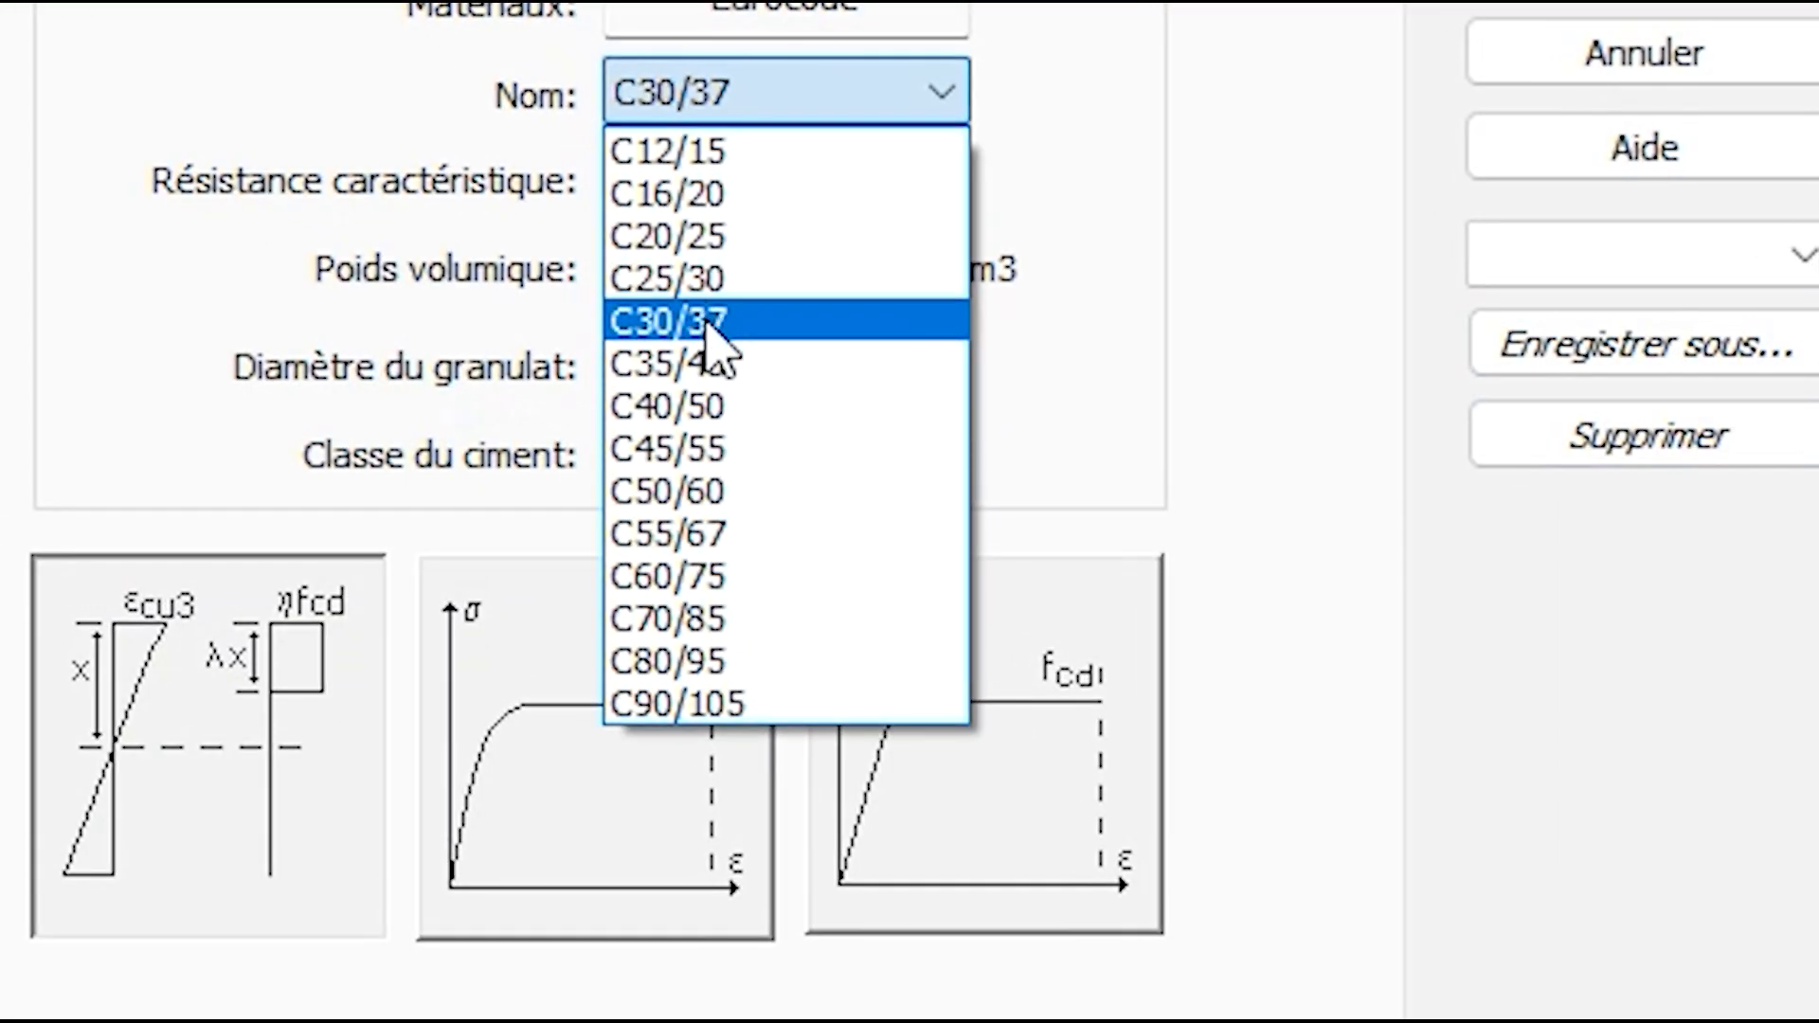
click(713, 327)
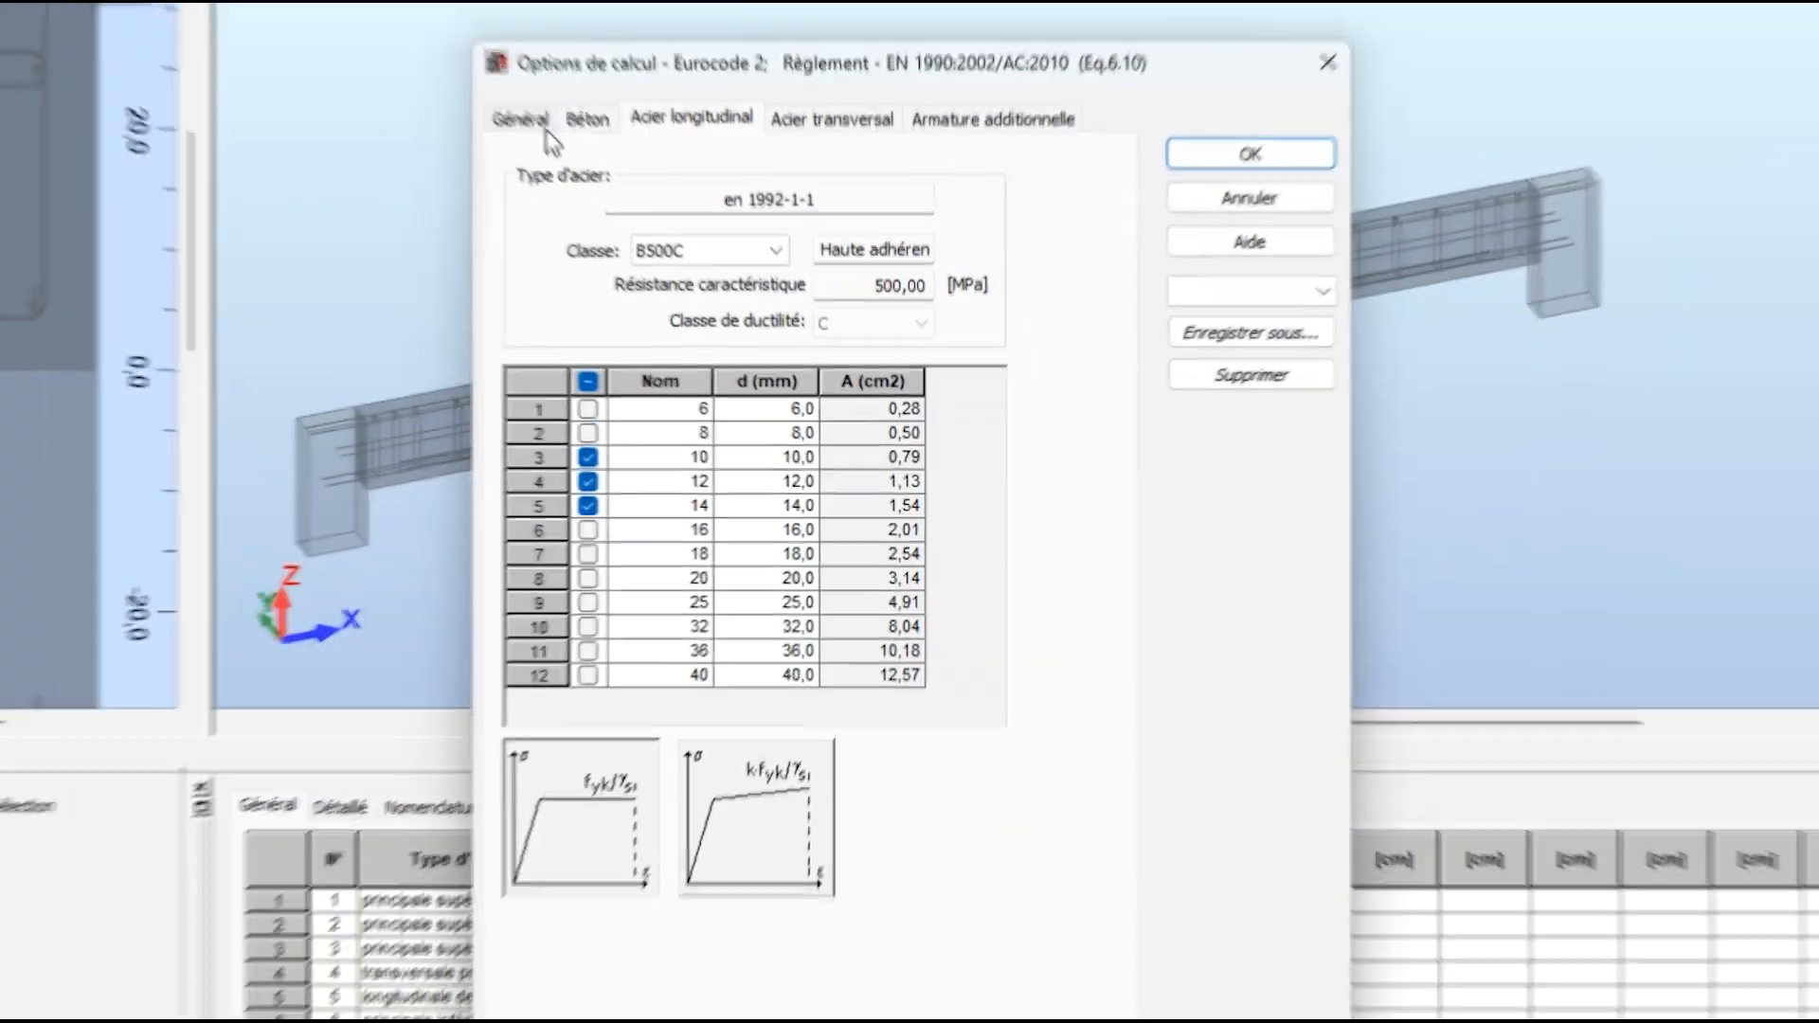
click(668, 225)
click(708, 225)
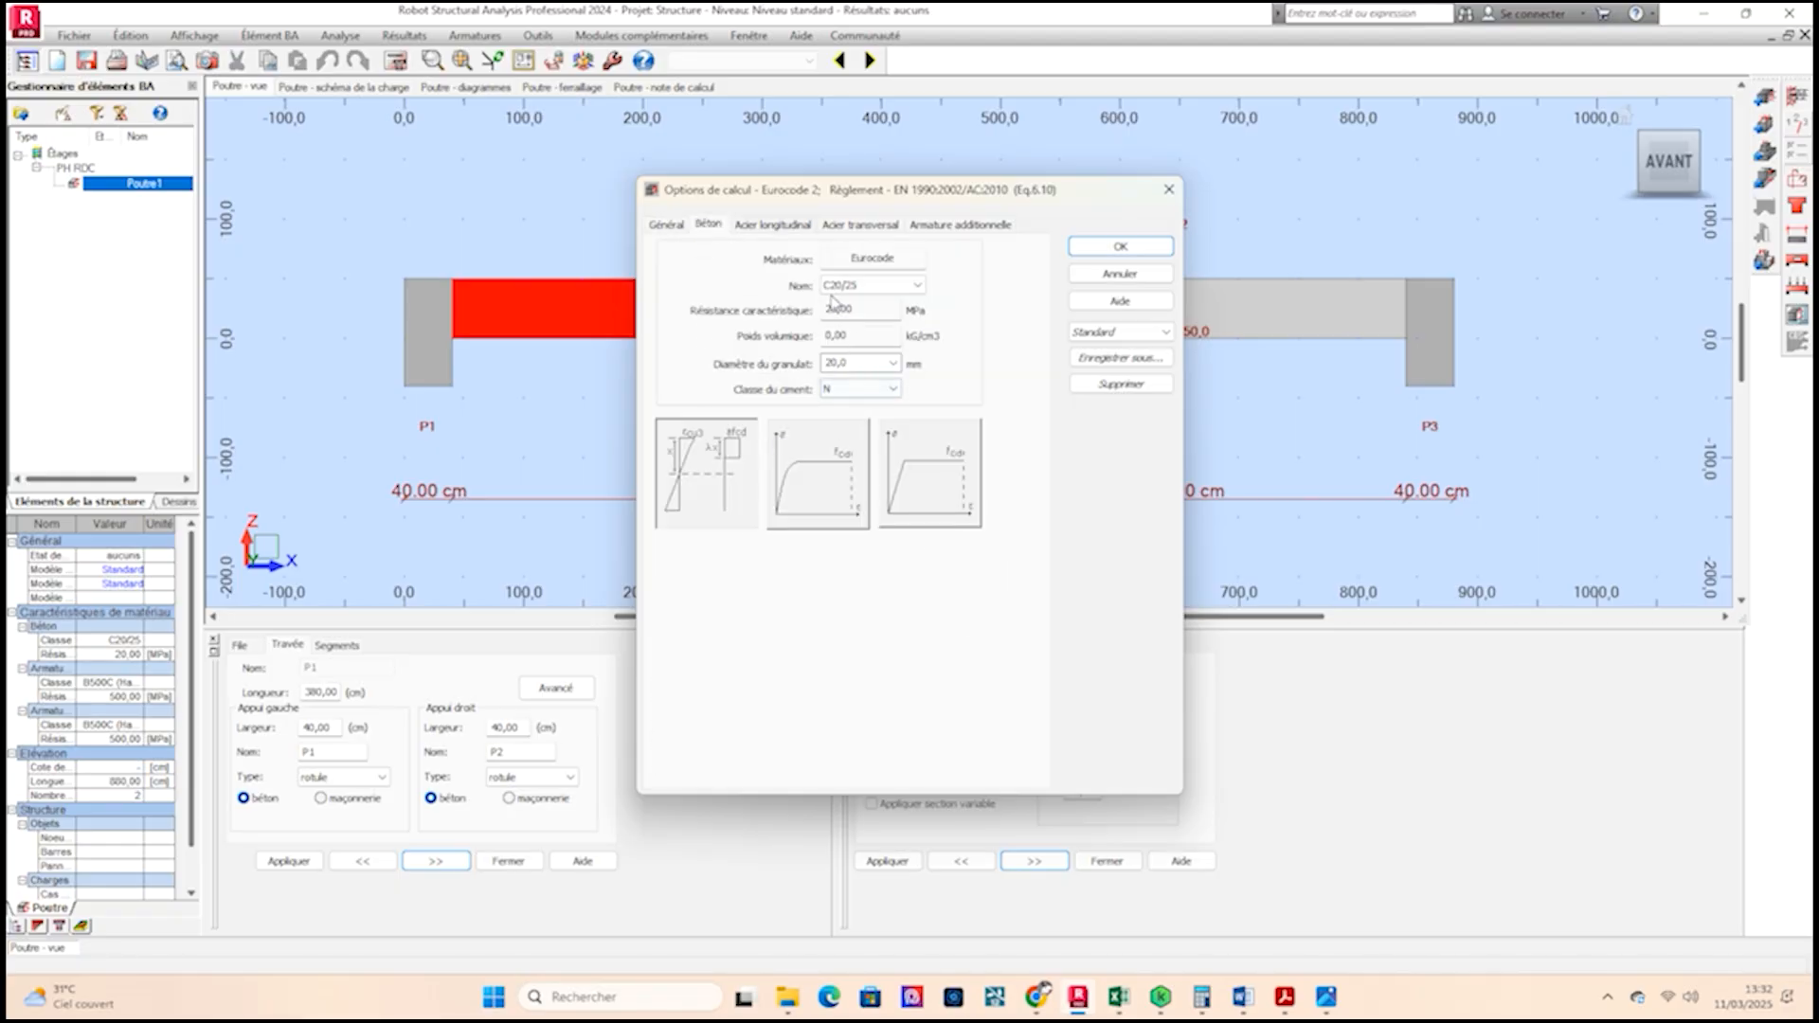
click(920, 286)
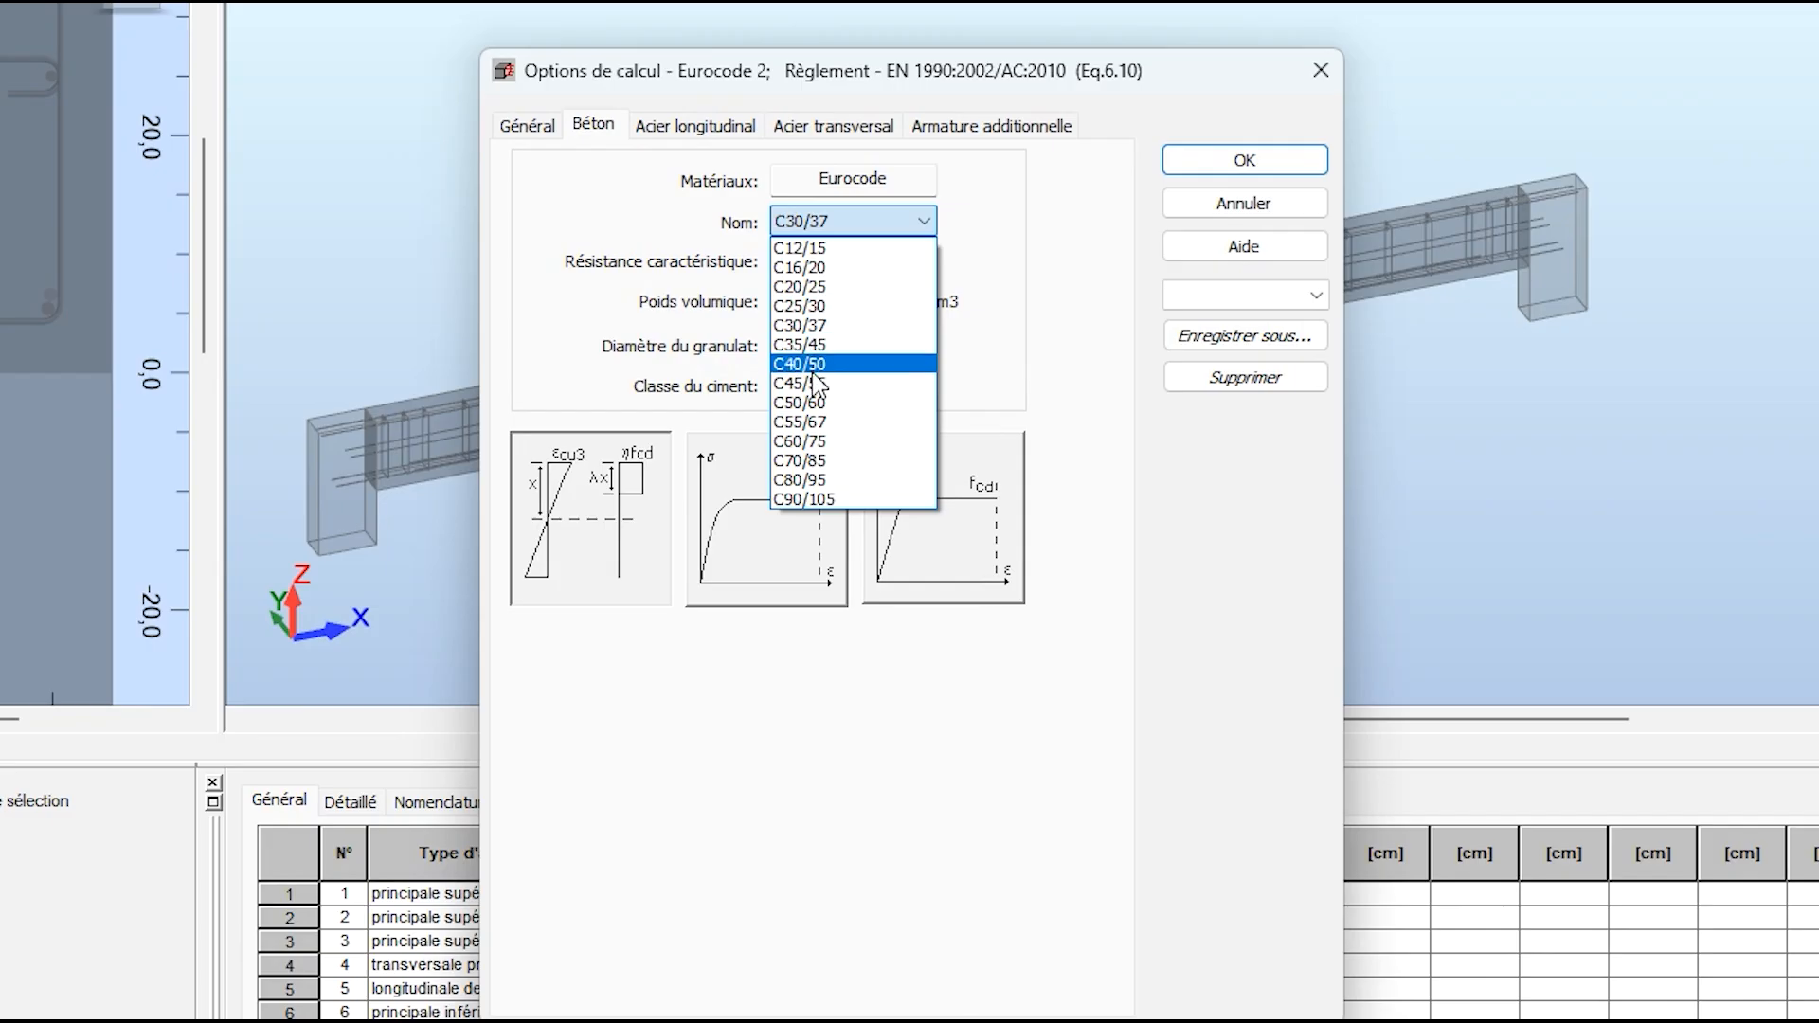
click(817, 327)
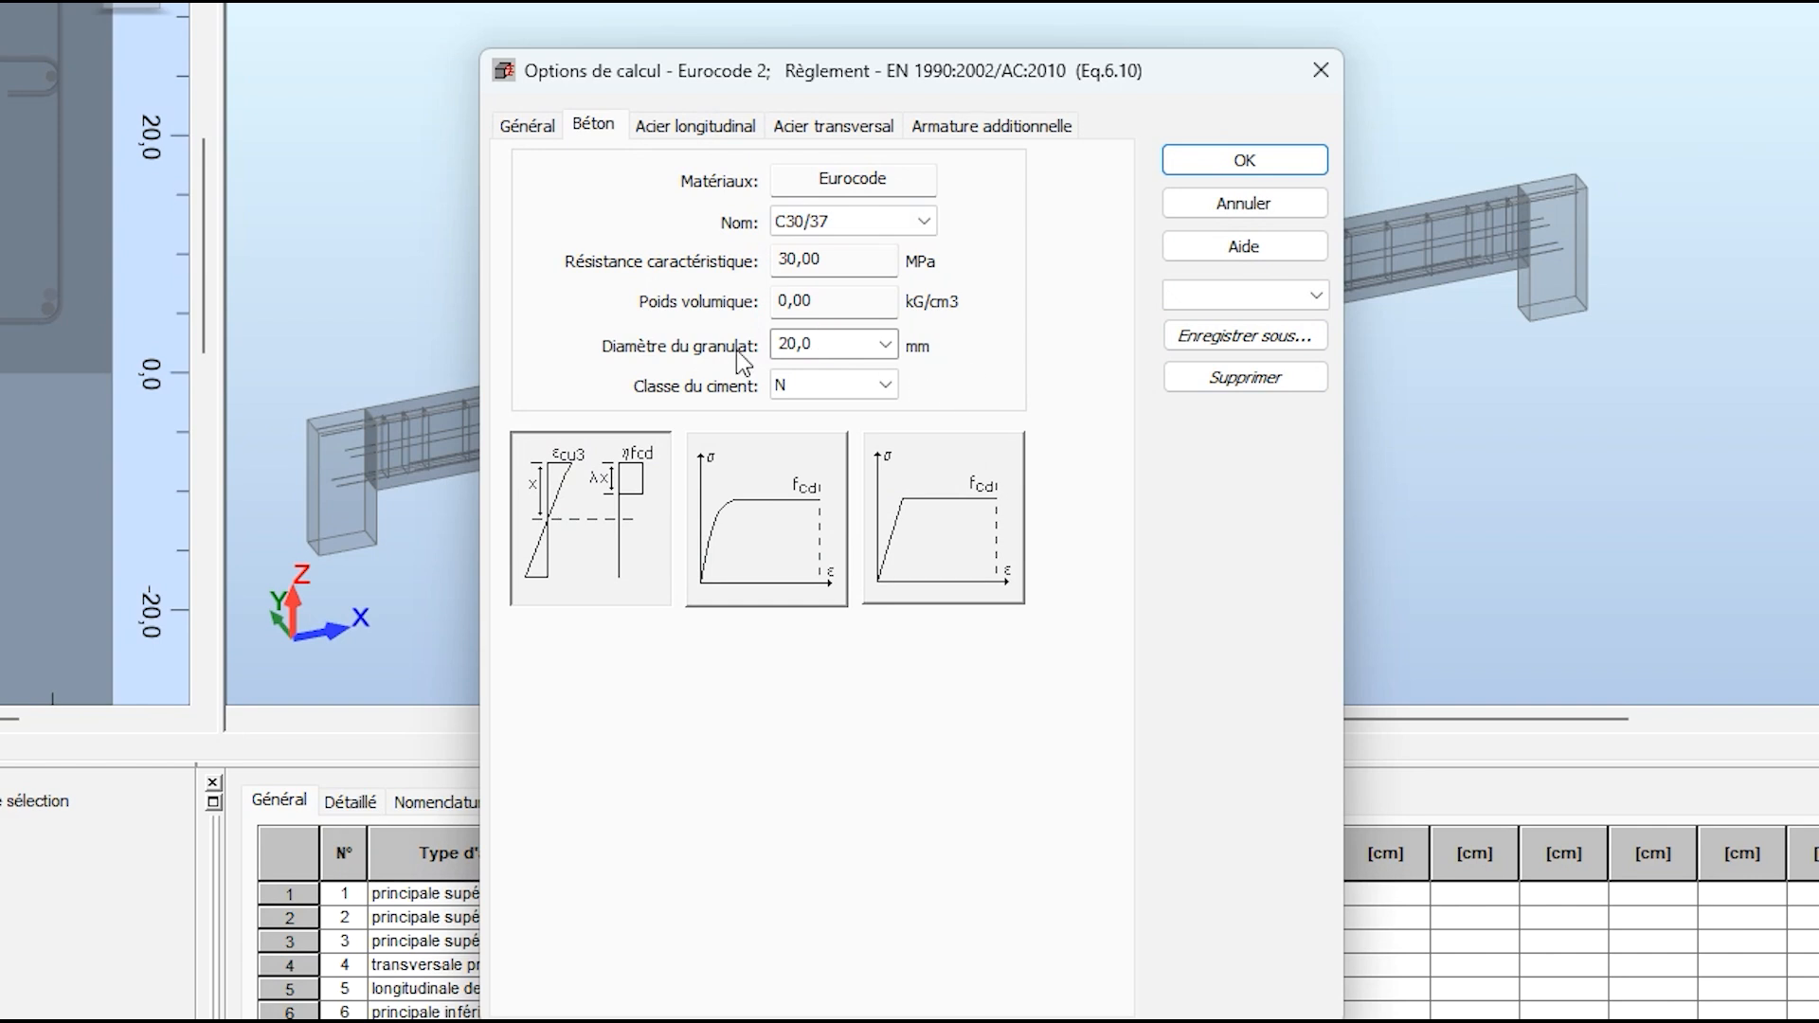
click(696, 127)
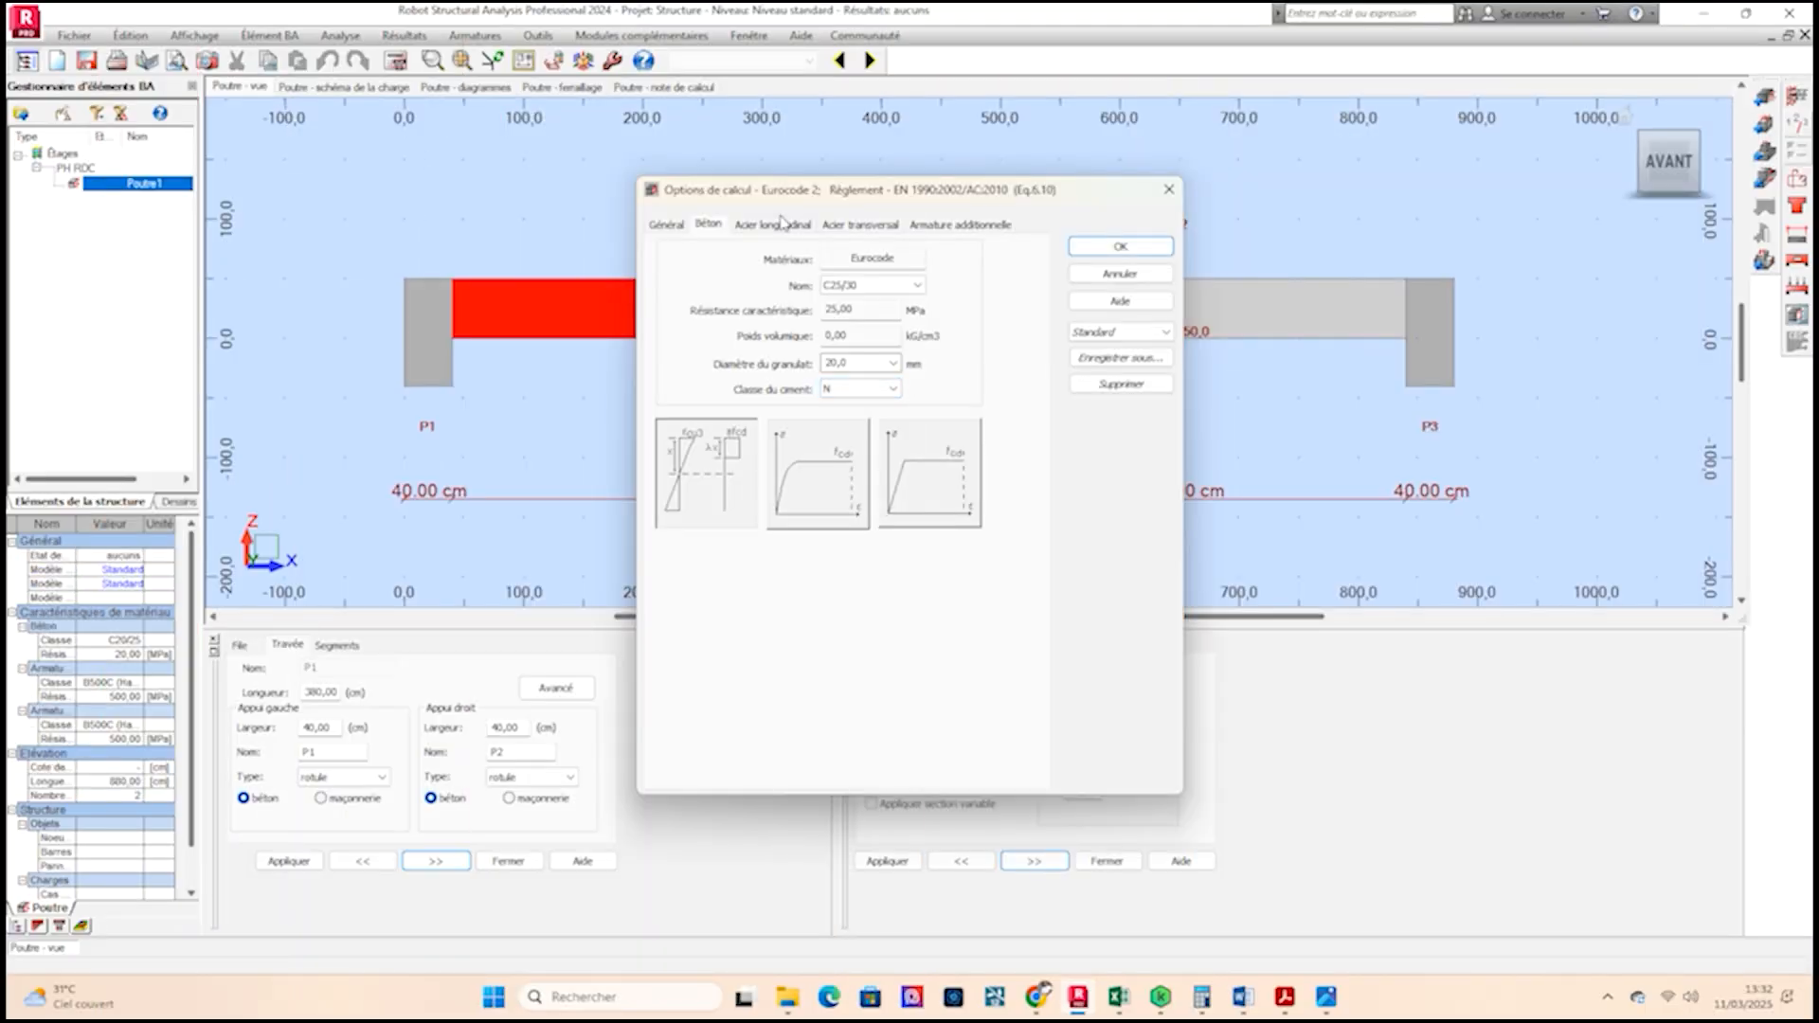
Keep only 10, 12 and 14 mm bars selected for longitudinal reinforcement.
click(785, 226)
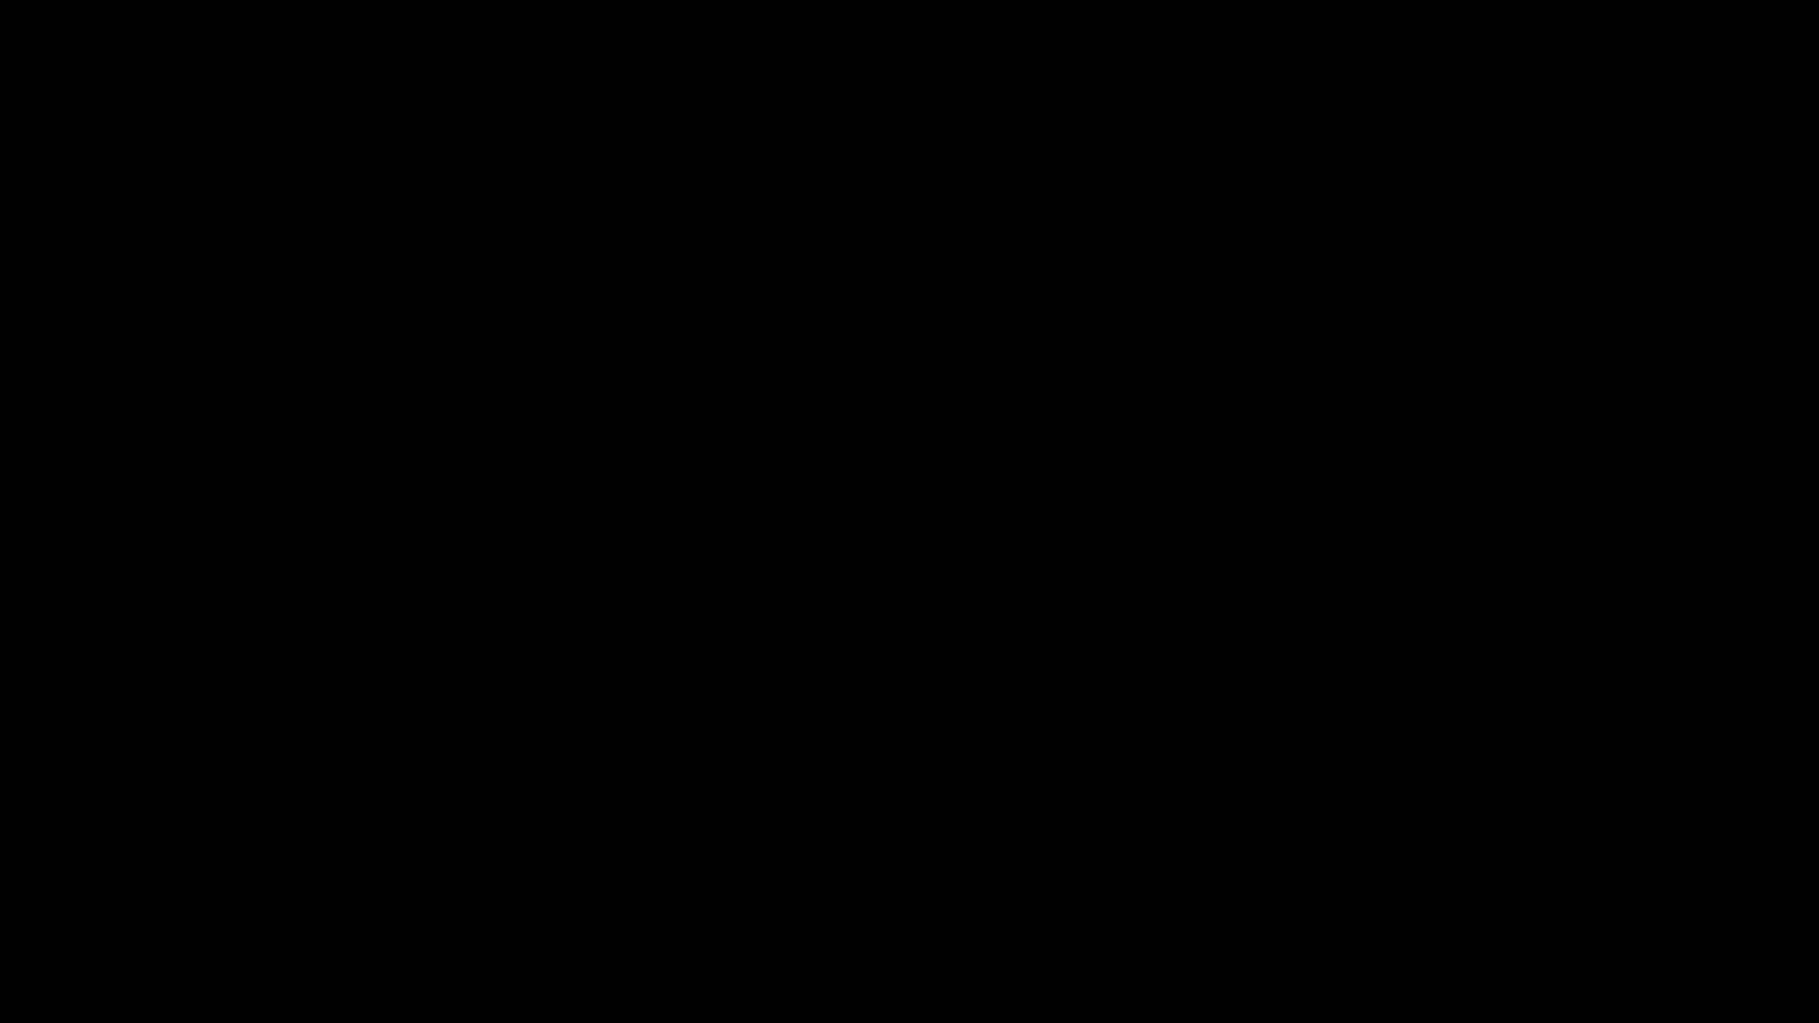
click(710, 541)
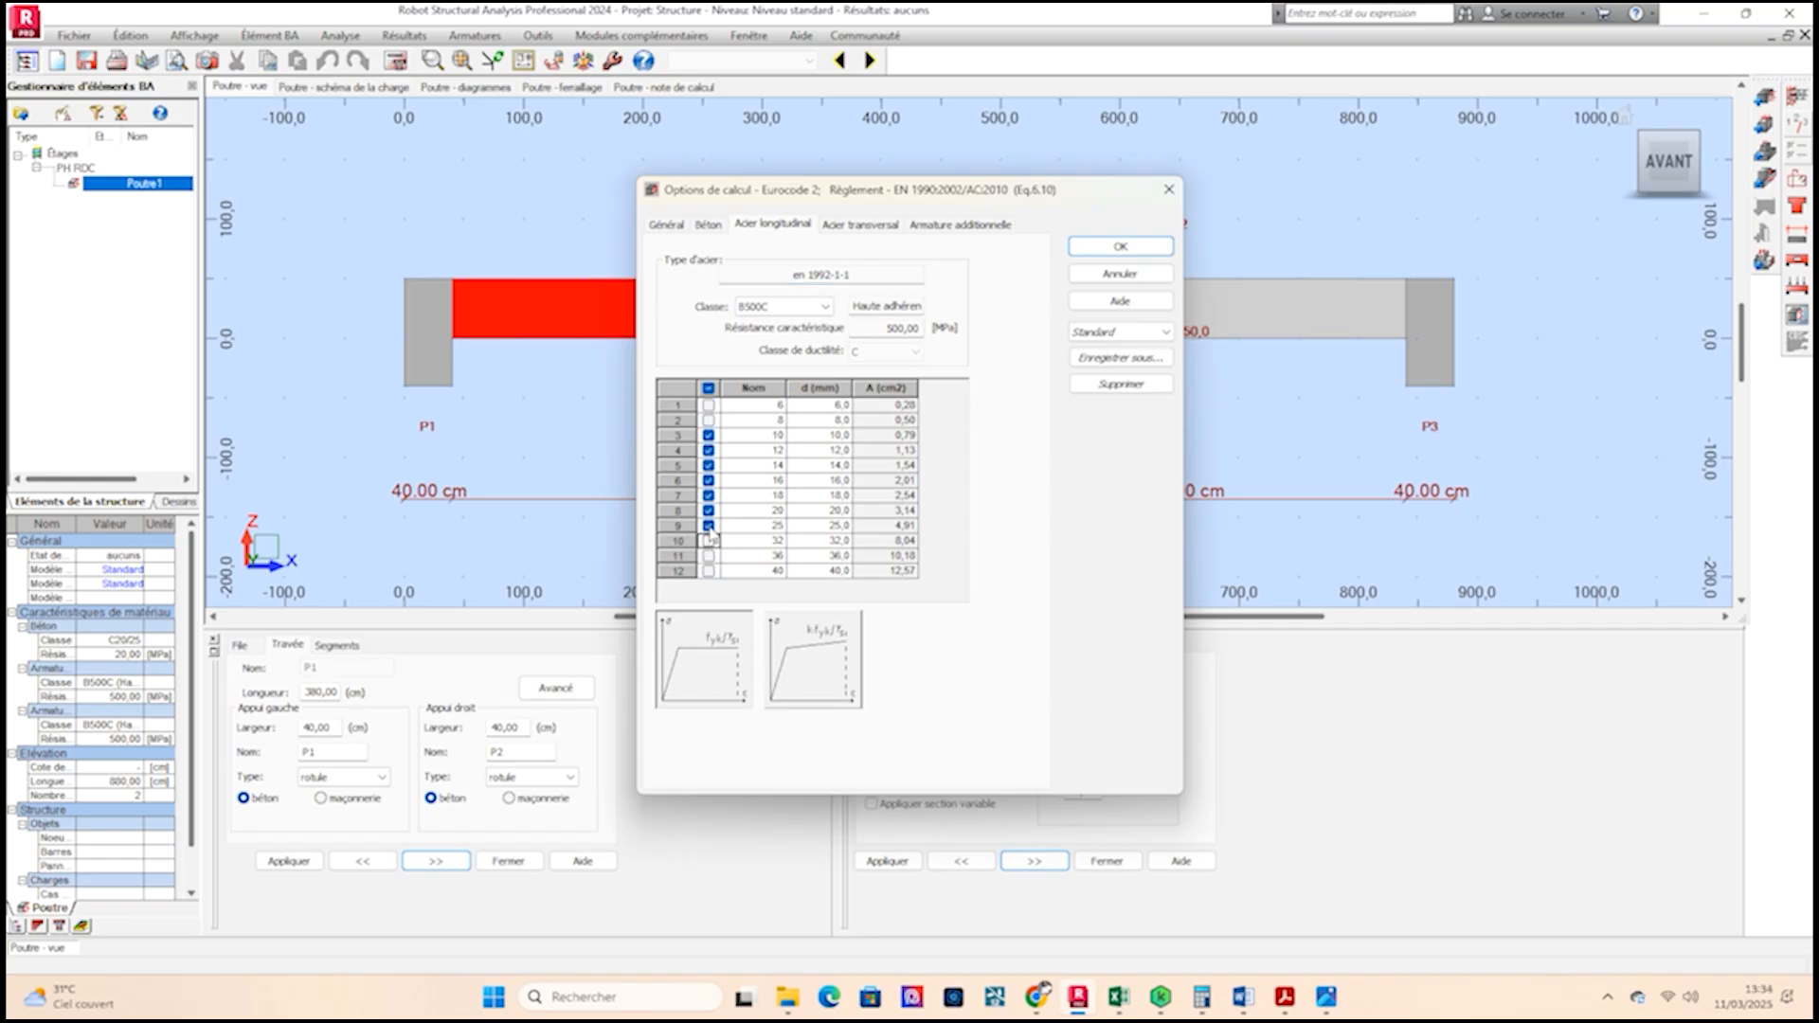
click(710, 526)
click(710, 512)
click(710, 496)
click(710, 481)
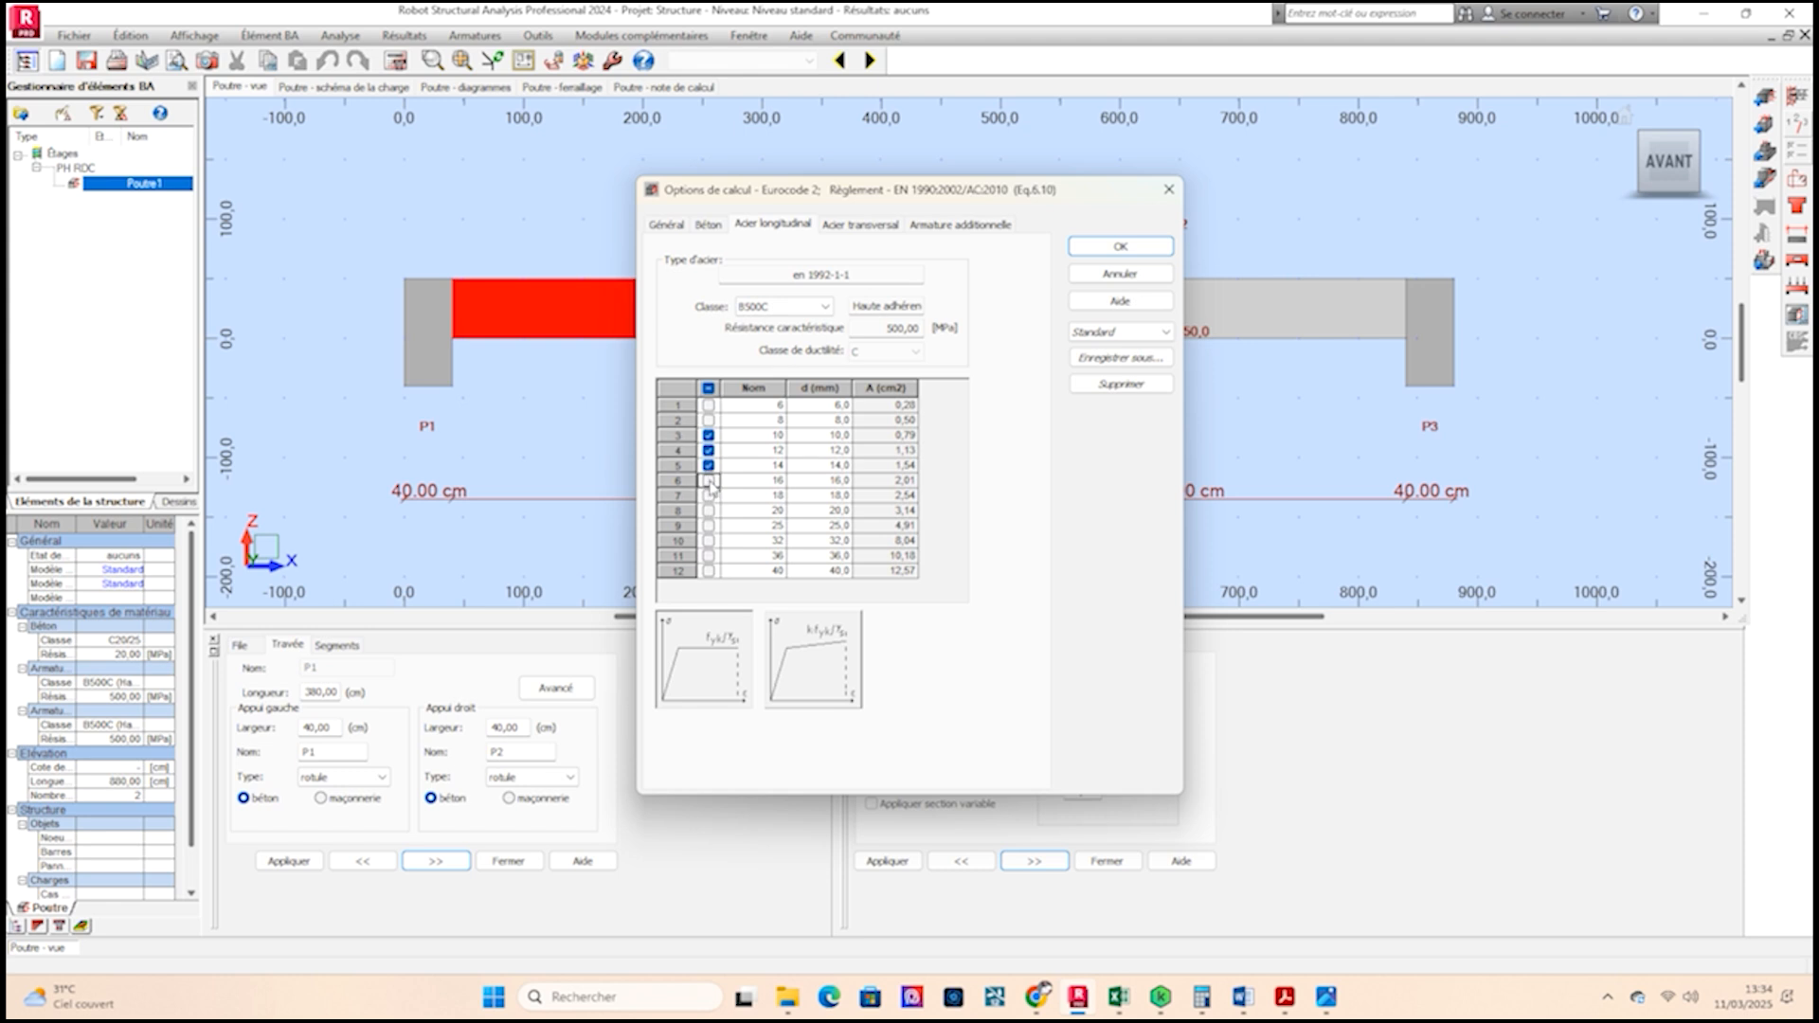
Limit transverse reinforcement to 6 and 8 mm bars, check the additional reinforcement bars, and confirm the calculation options.
click(870, 224)
click(709, 436)
click(709, 451)
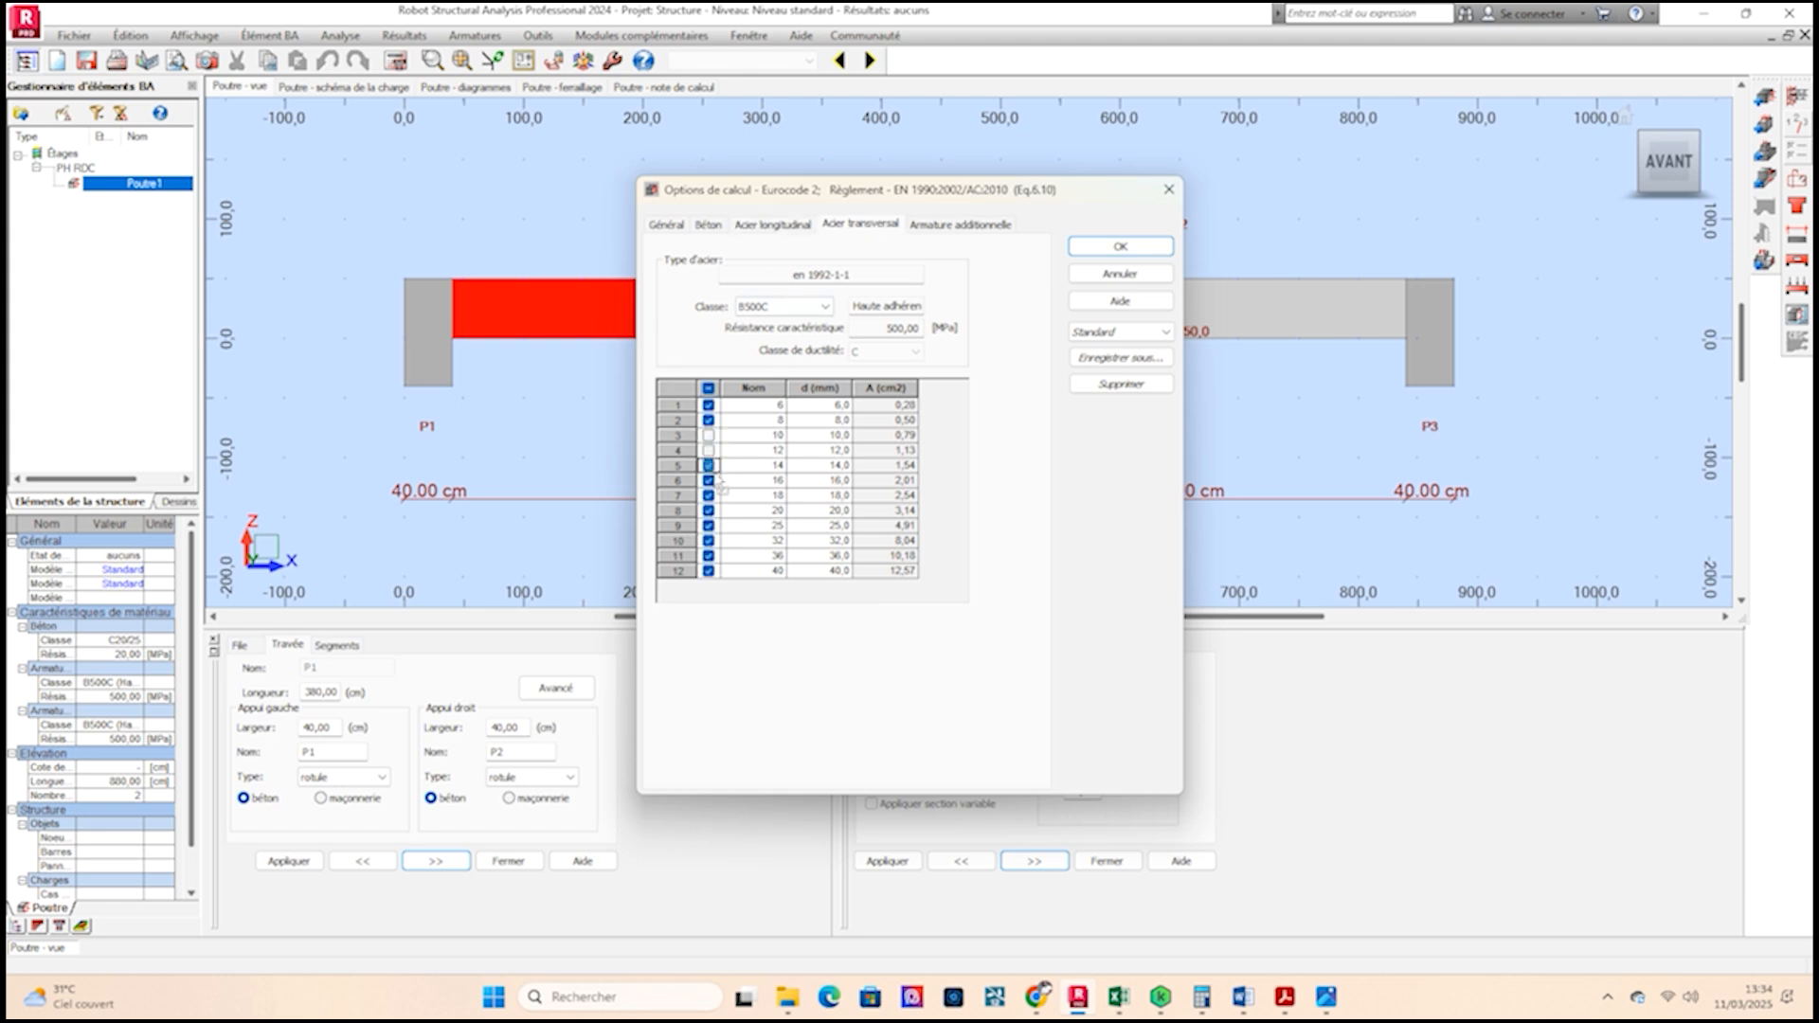
click(709, 471)
click(708, 481)
click(709, 495)
click(709, 511)
click(709, 526)
click(709, 558)
click(709, 542)
click(709, 572)
click(967, 225)
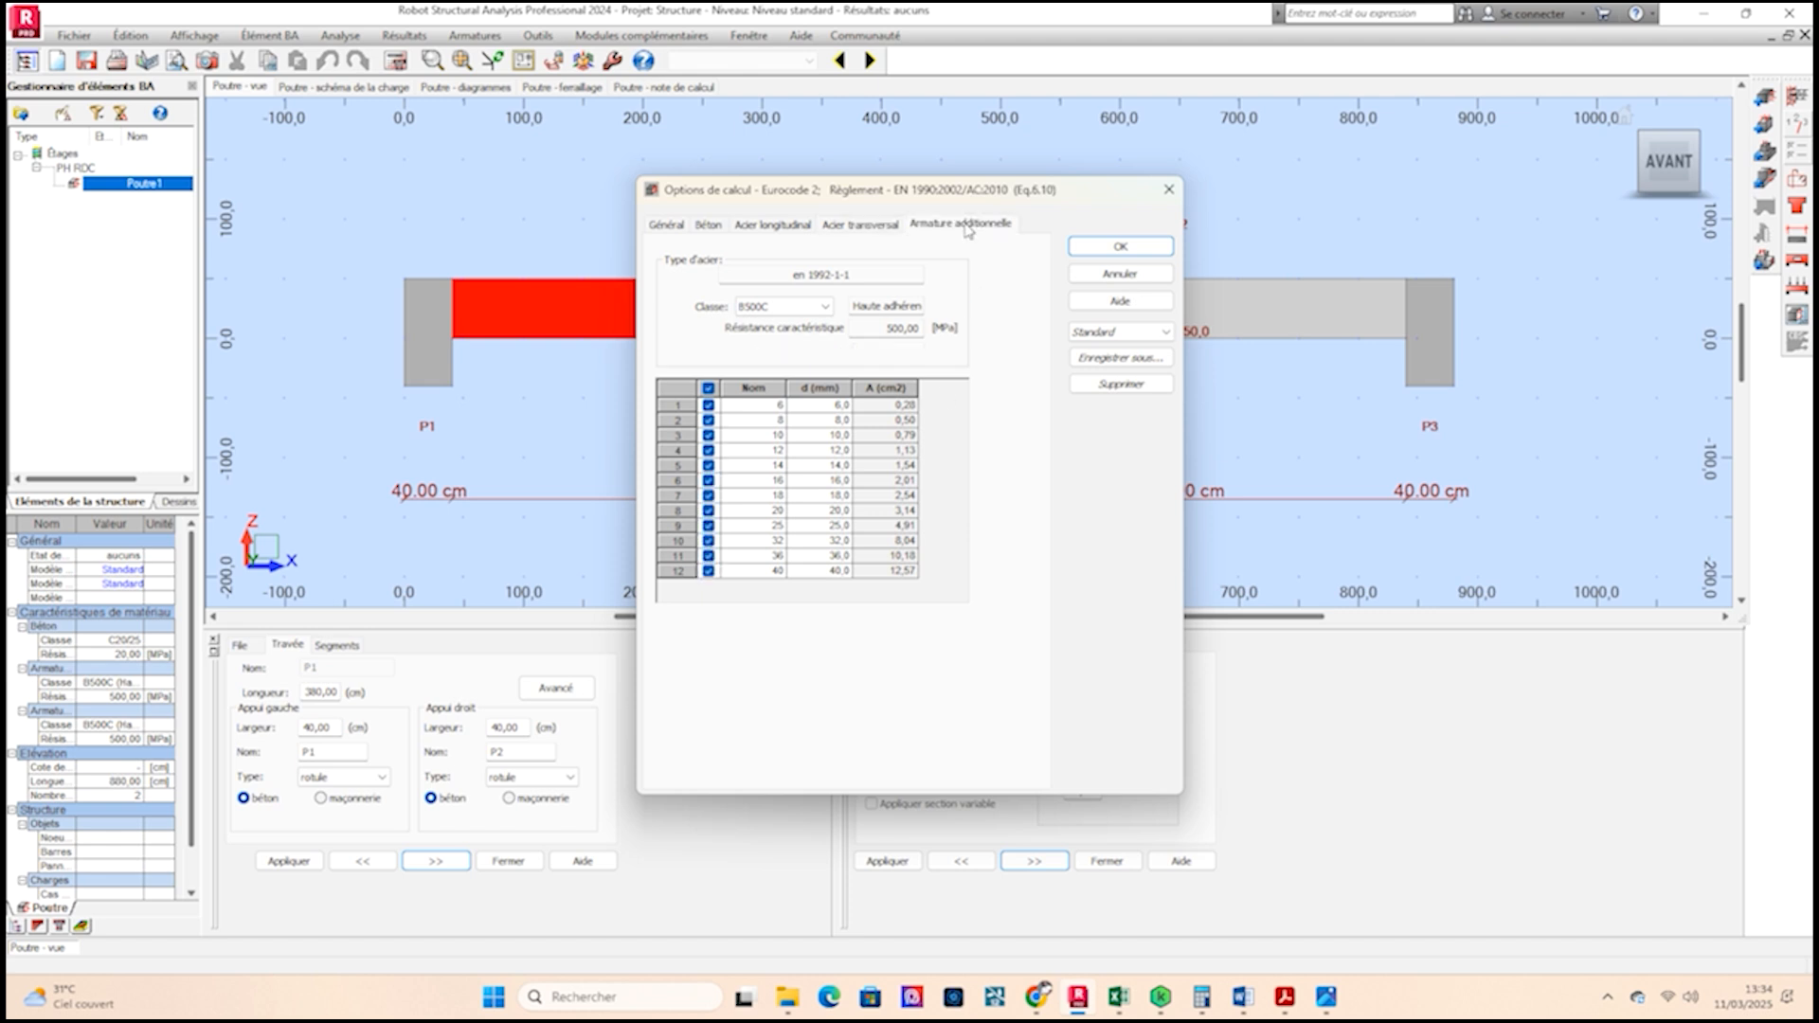
click(1134, 246)
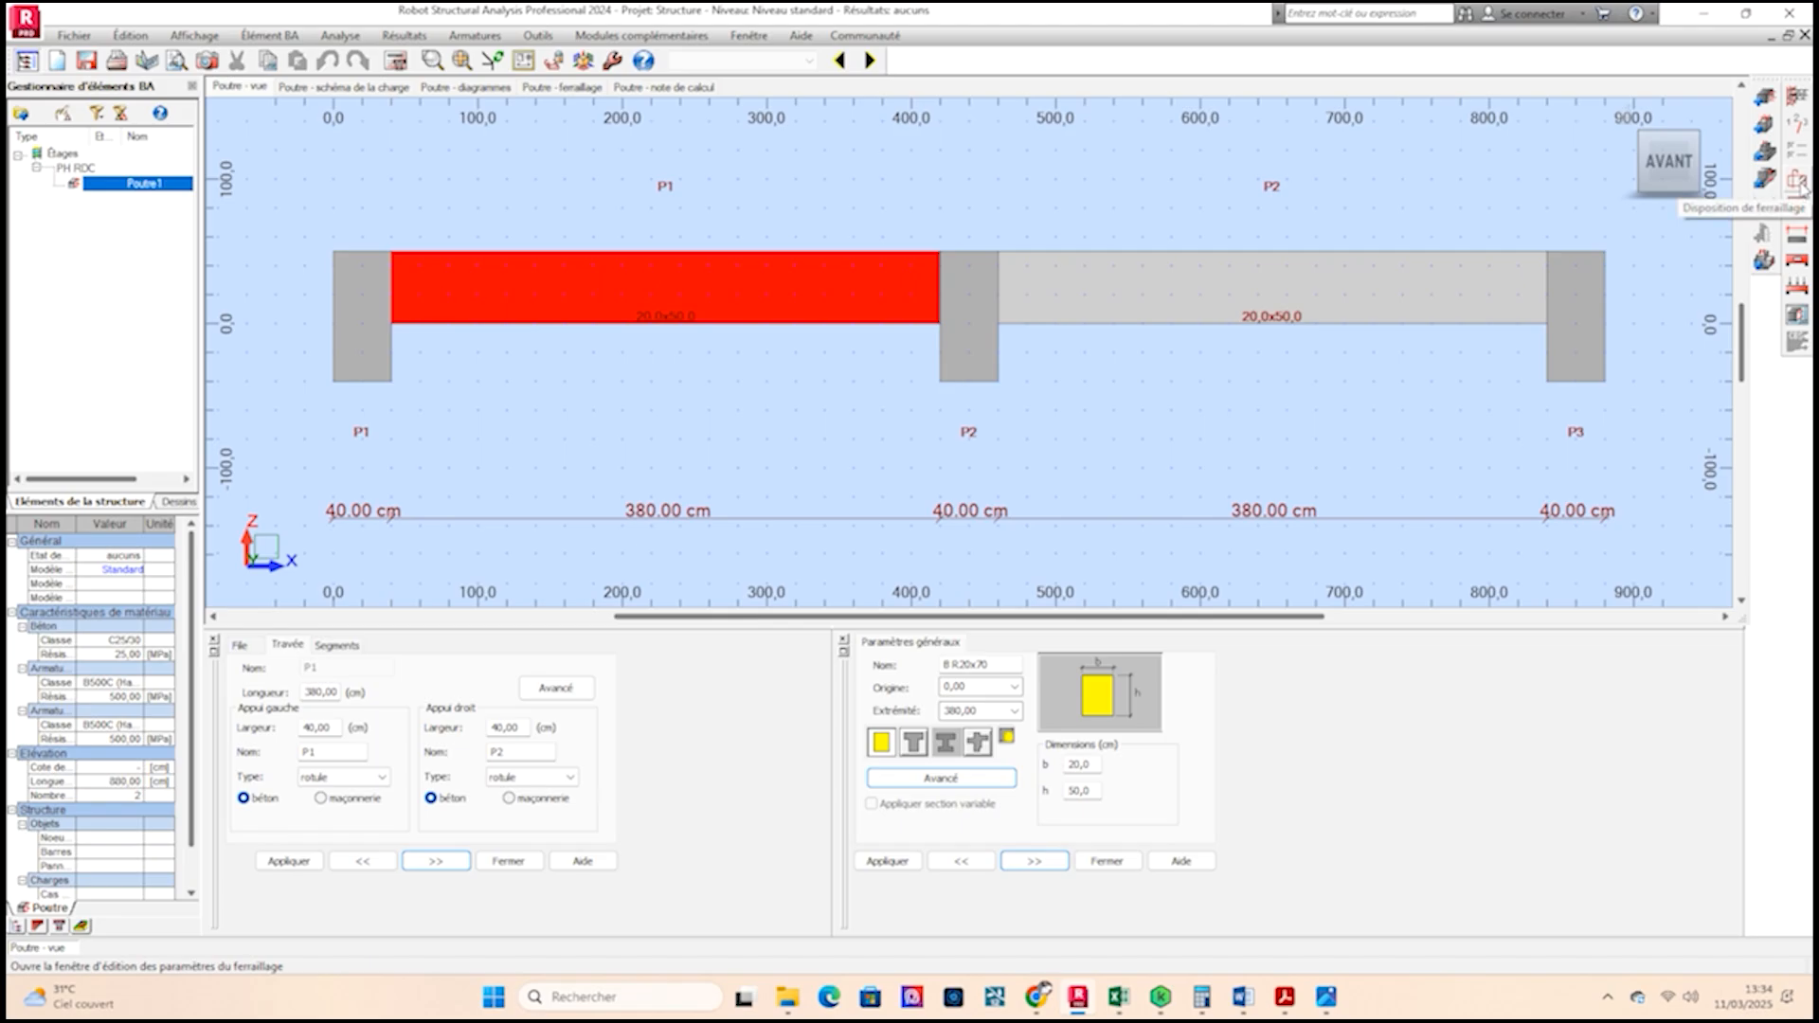
Open the reinforcement pattern settings and set the maximum preferred longitudinal bar spacing to 5 cm.
click(1798, 180)
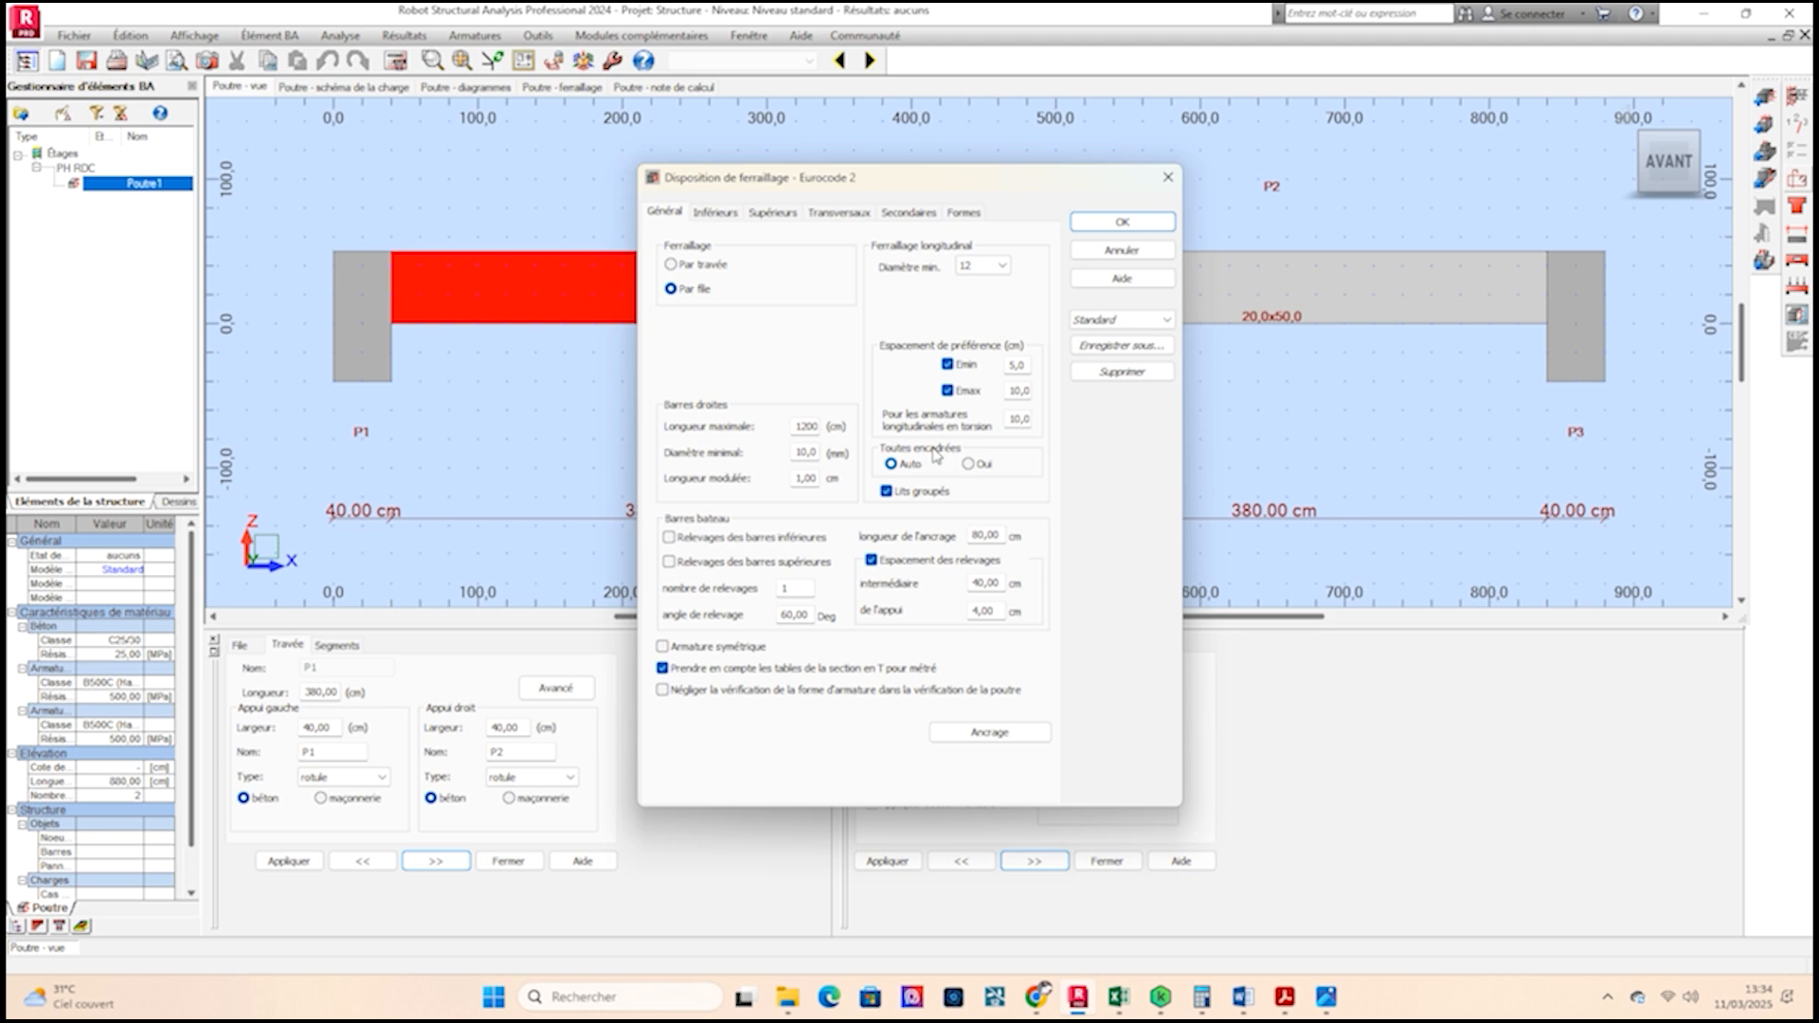
double_click(1016, 390)
text(5)
click(1019, 419)
double_click(1010, 392)
click(1019, 420)
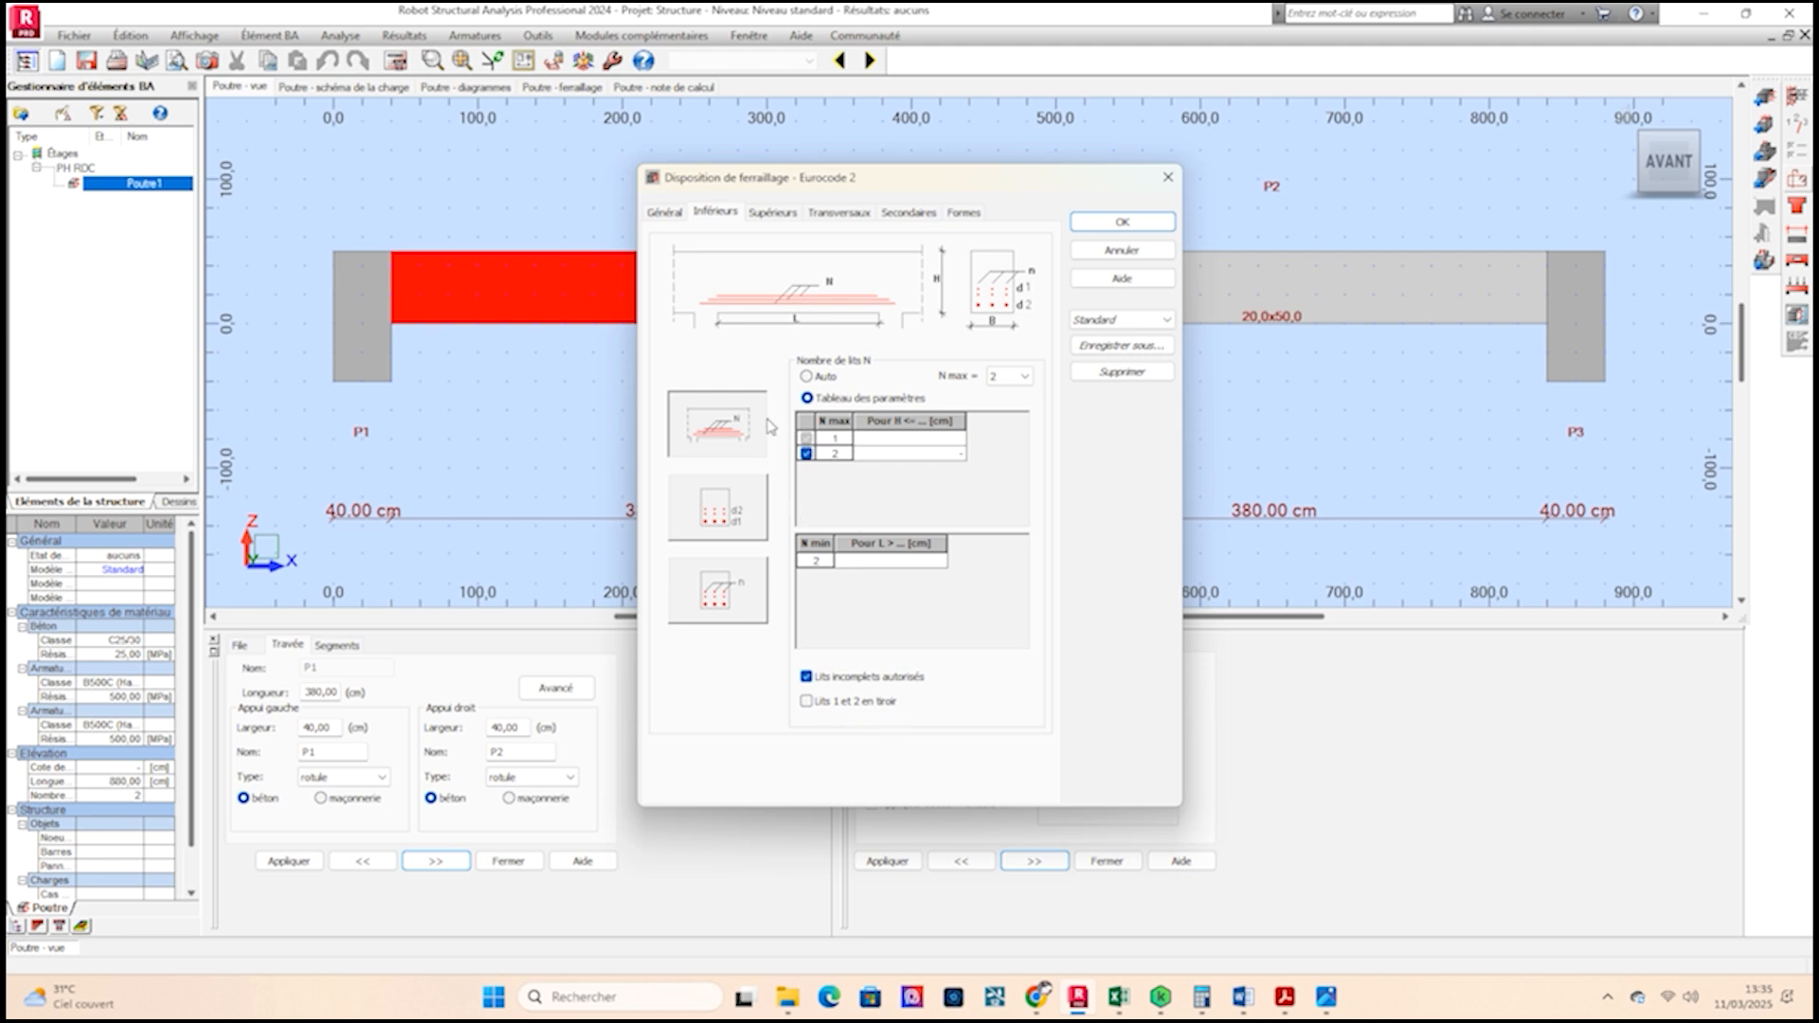
Review the lower, upper, transverse and shape reinforcement settings, then confirm the reinforcement pattern.
click(773, 213)
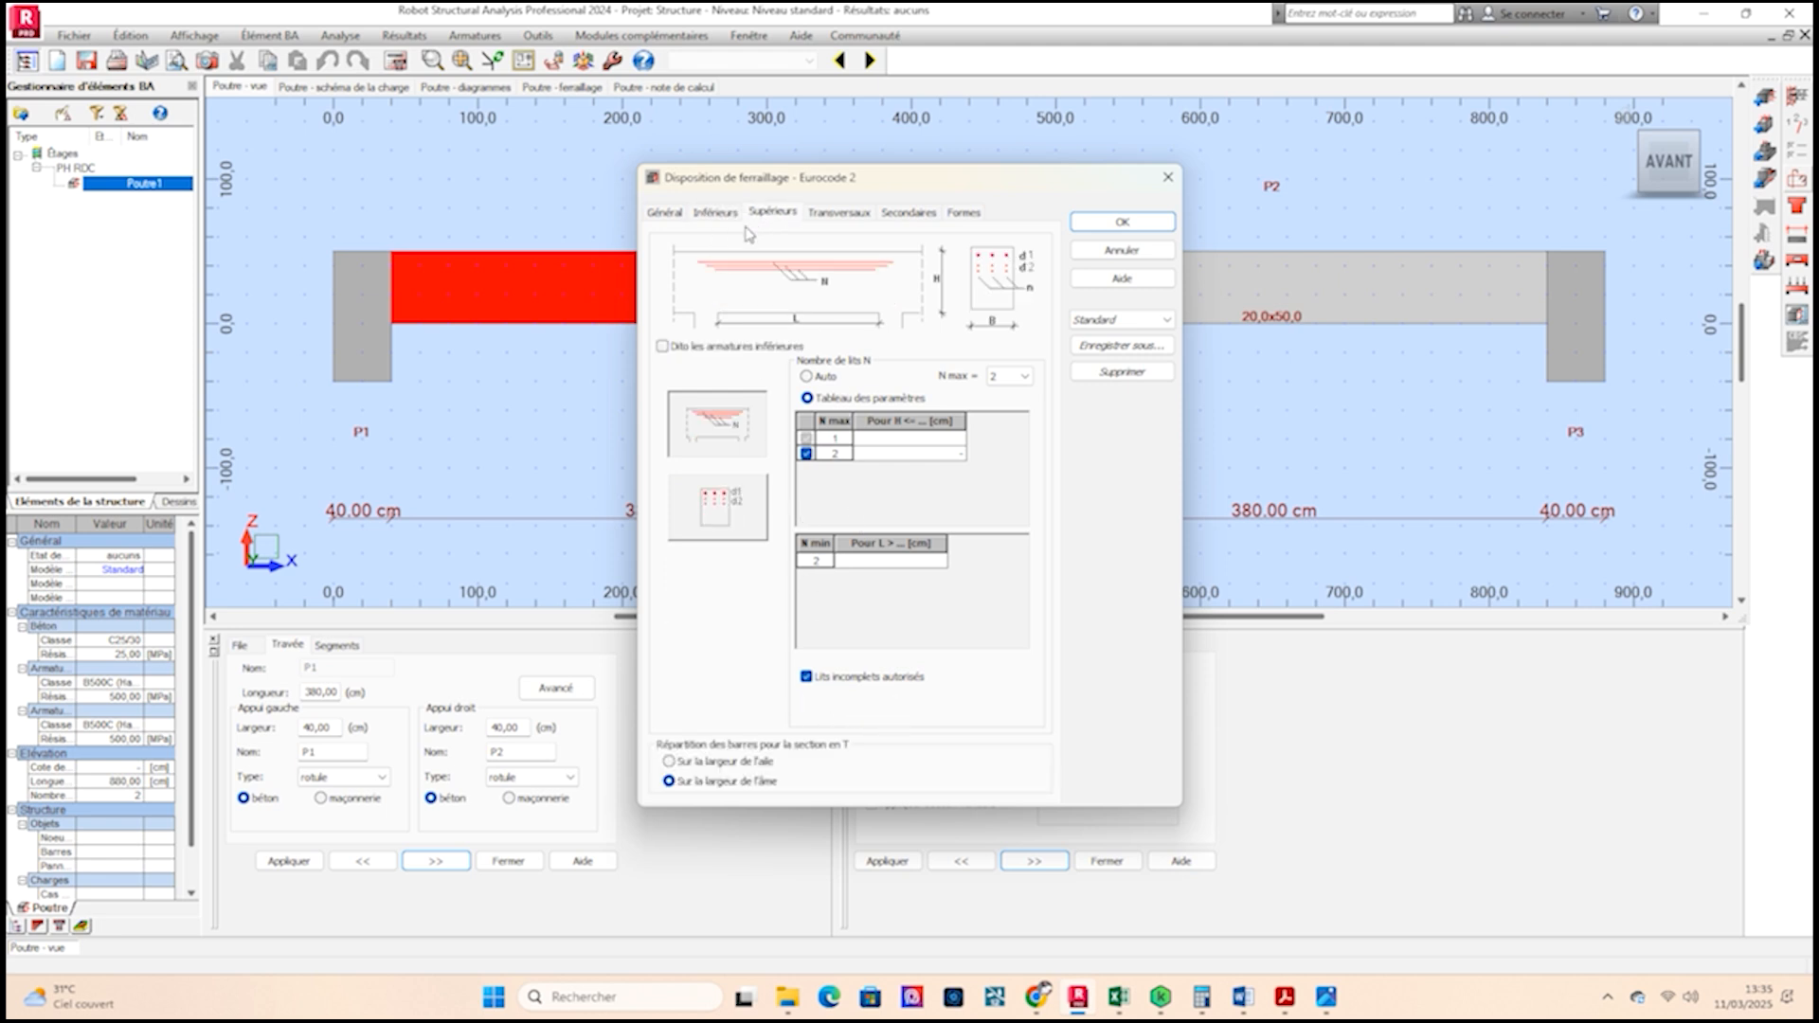
click(833, 214)
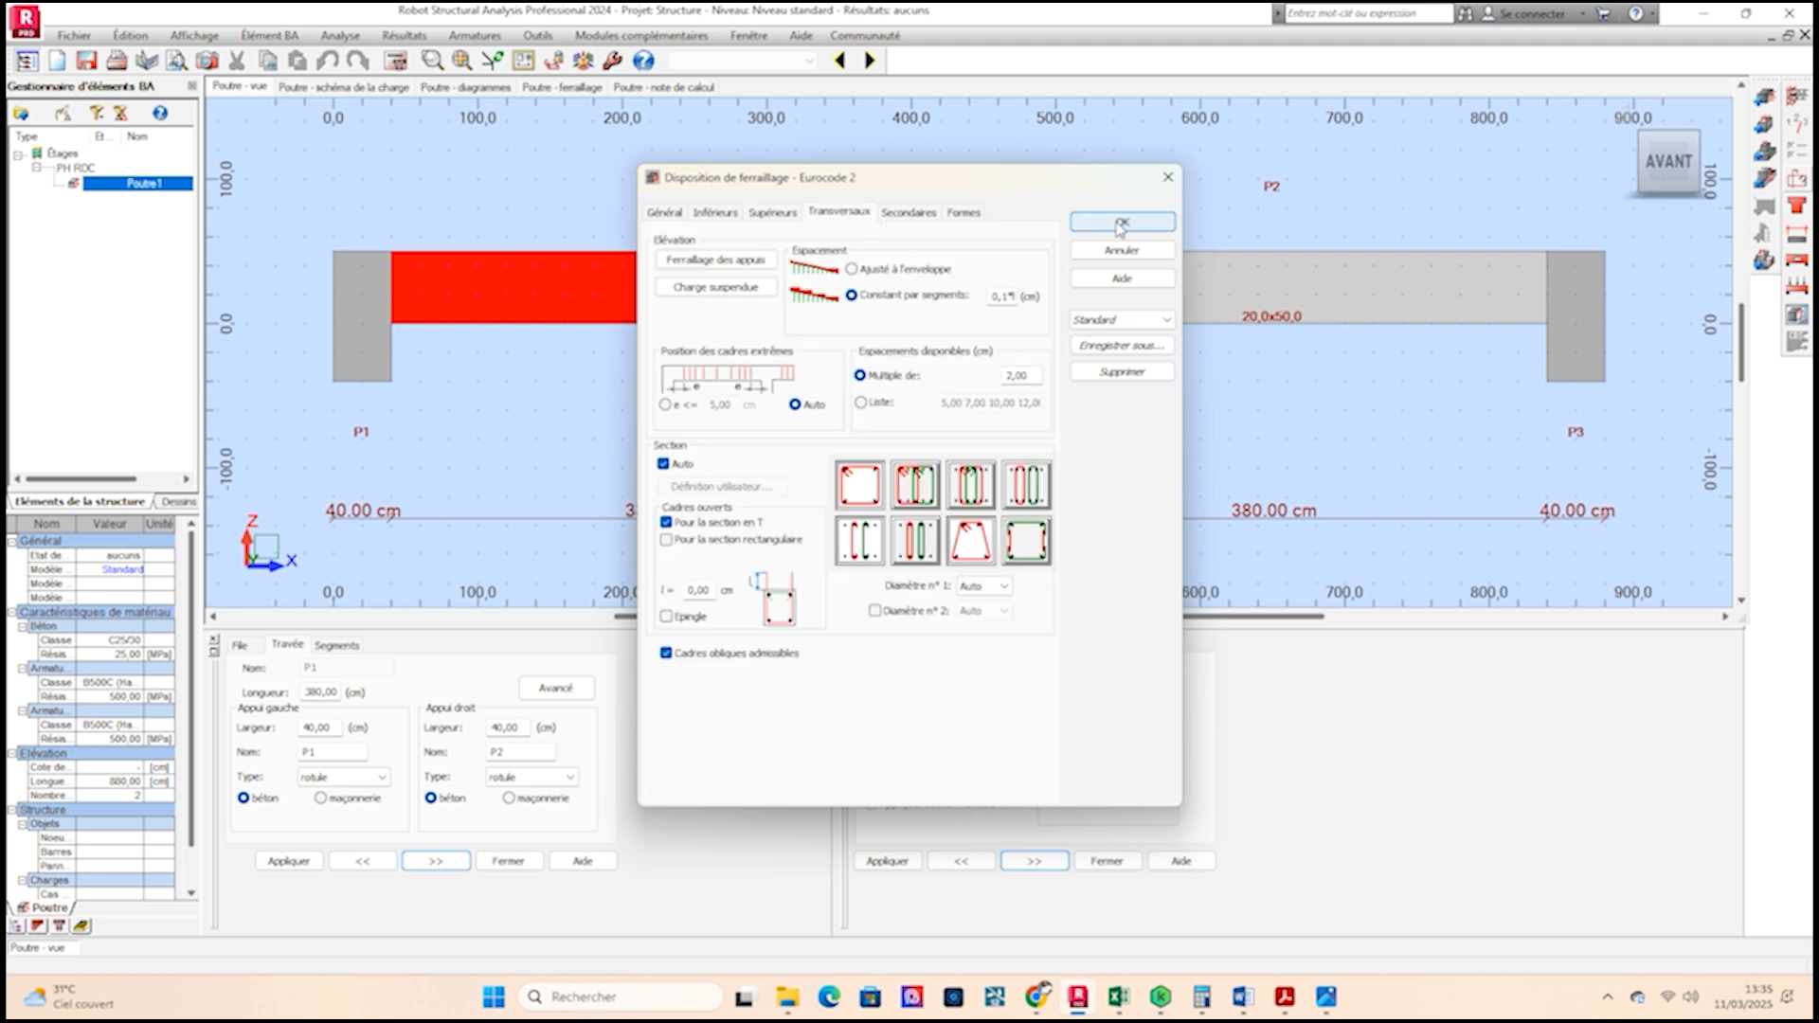
click(965, 214)
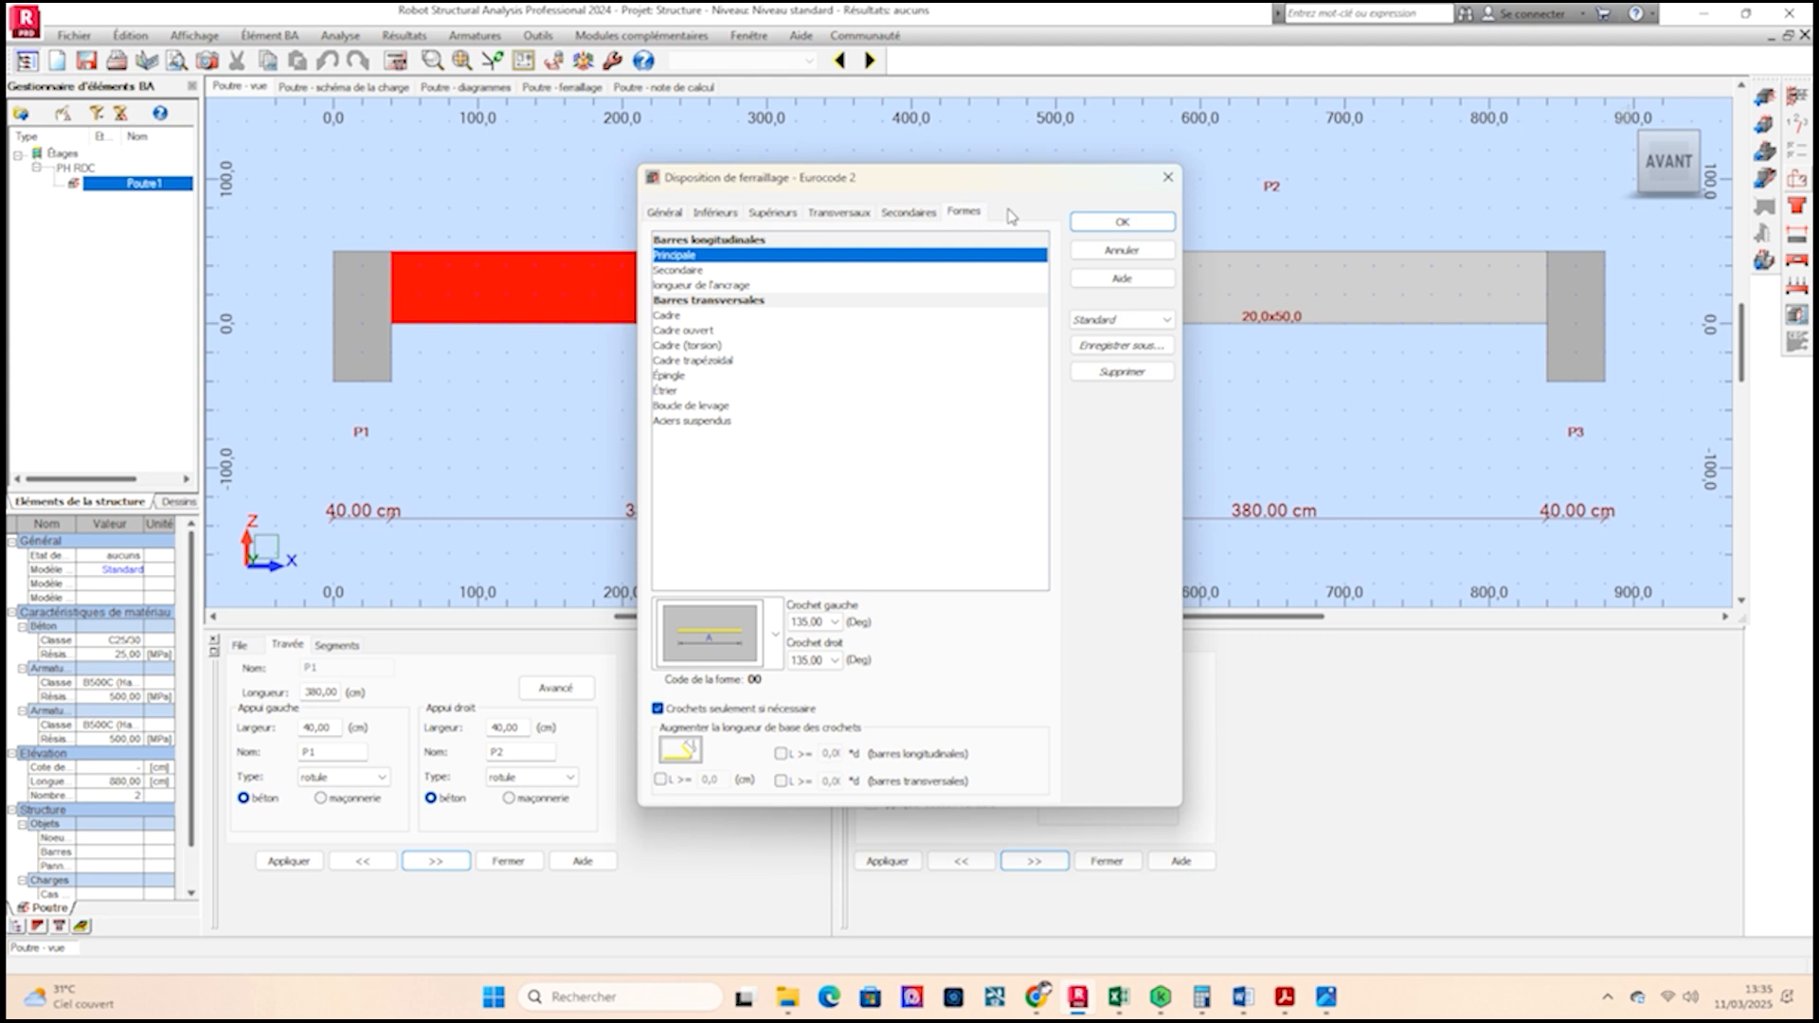
click(1122, 221)
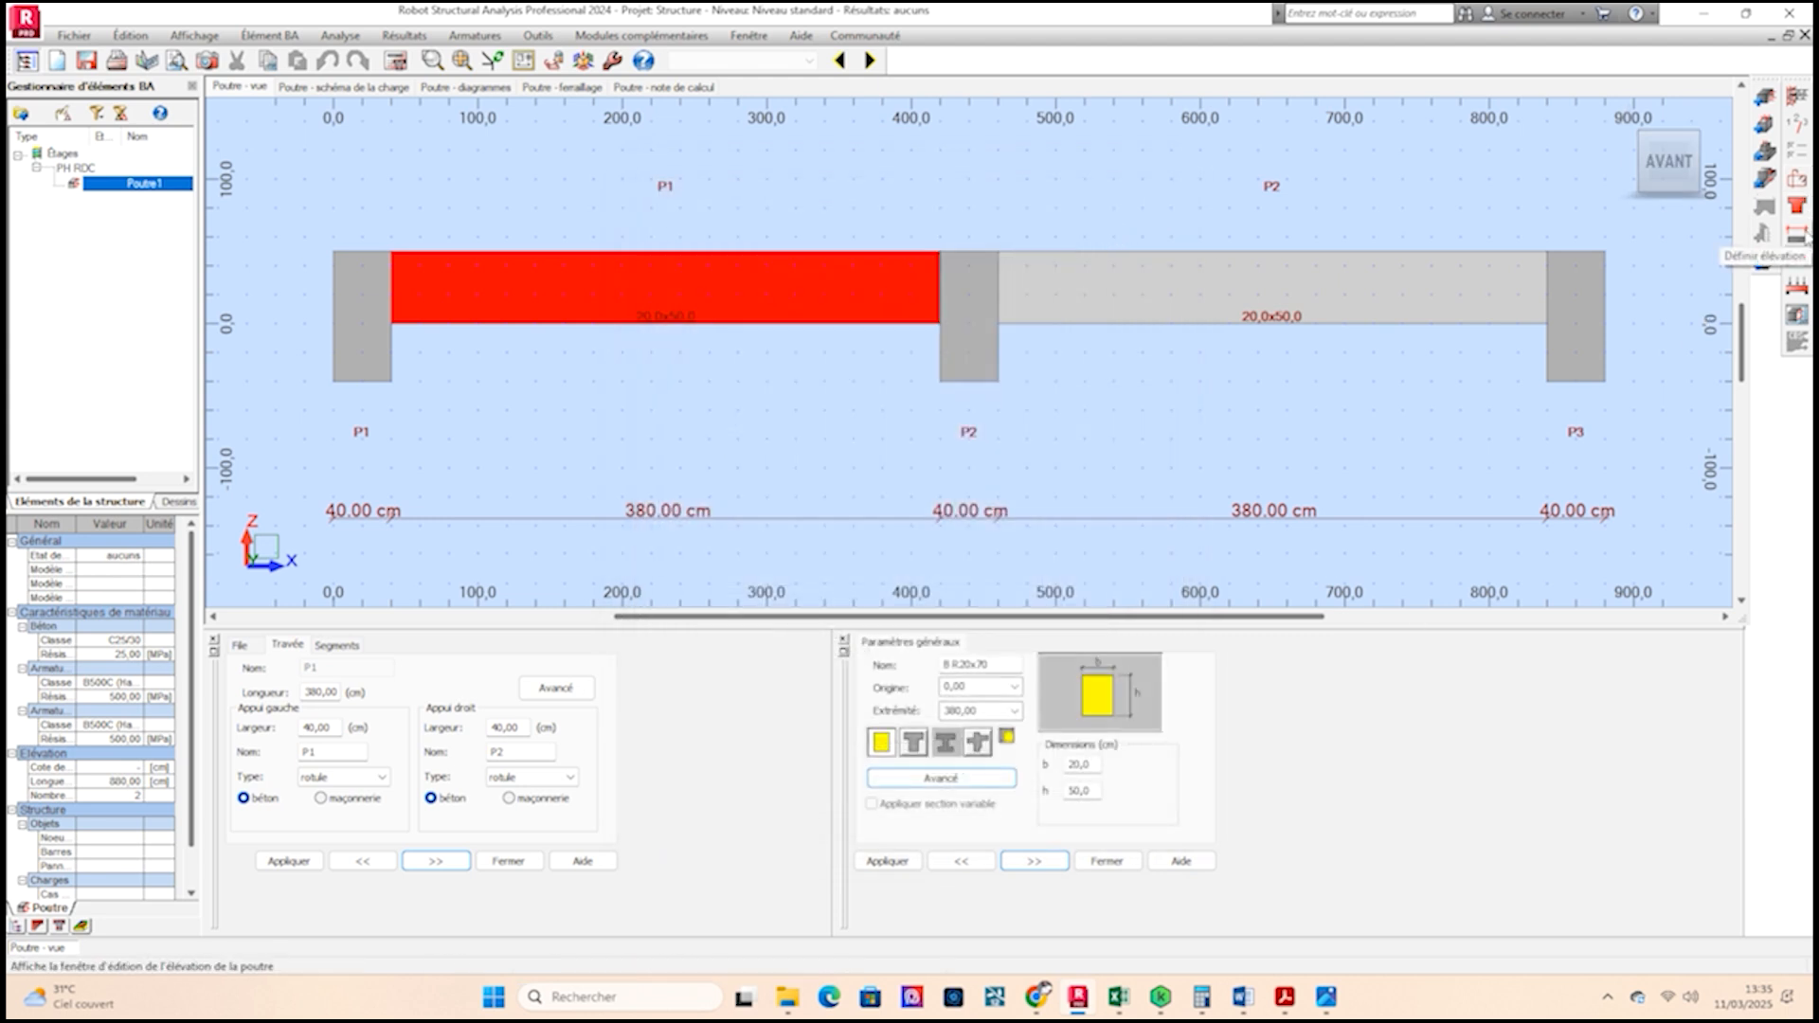
Add a permanent linear load of 0.266 kN/cm on spans 1 and 2.
click(1796, 286)
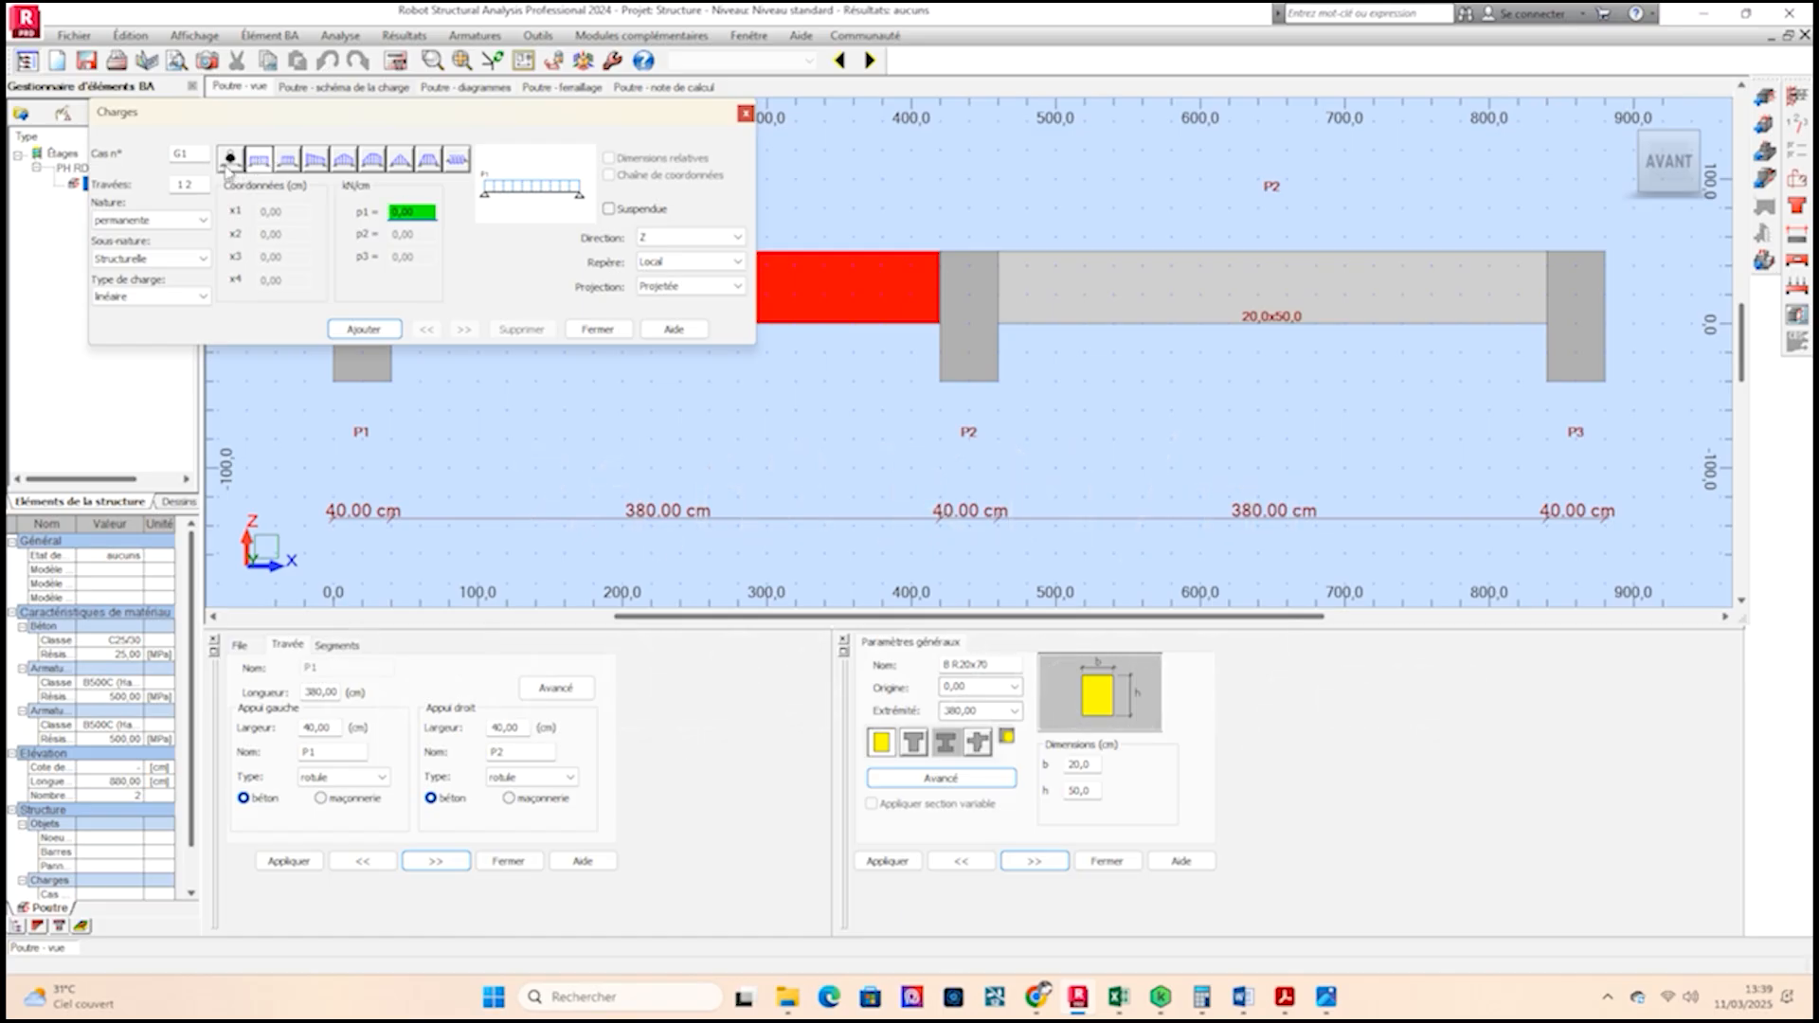
click(229, 165)
click(262, 164)
double_click(406, 209)
click(363, 329)
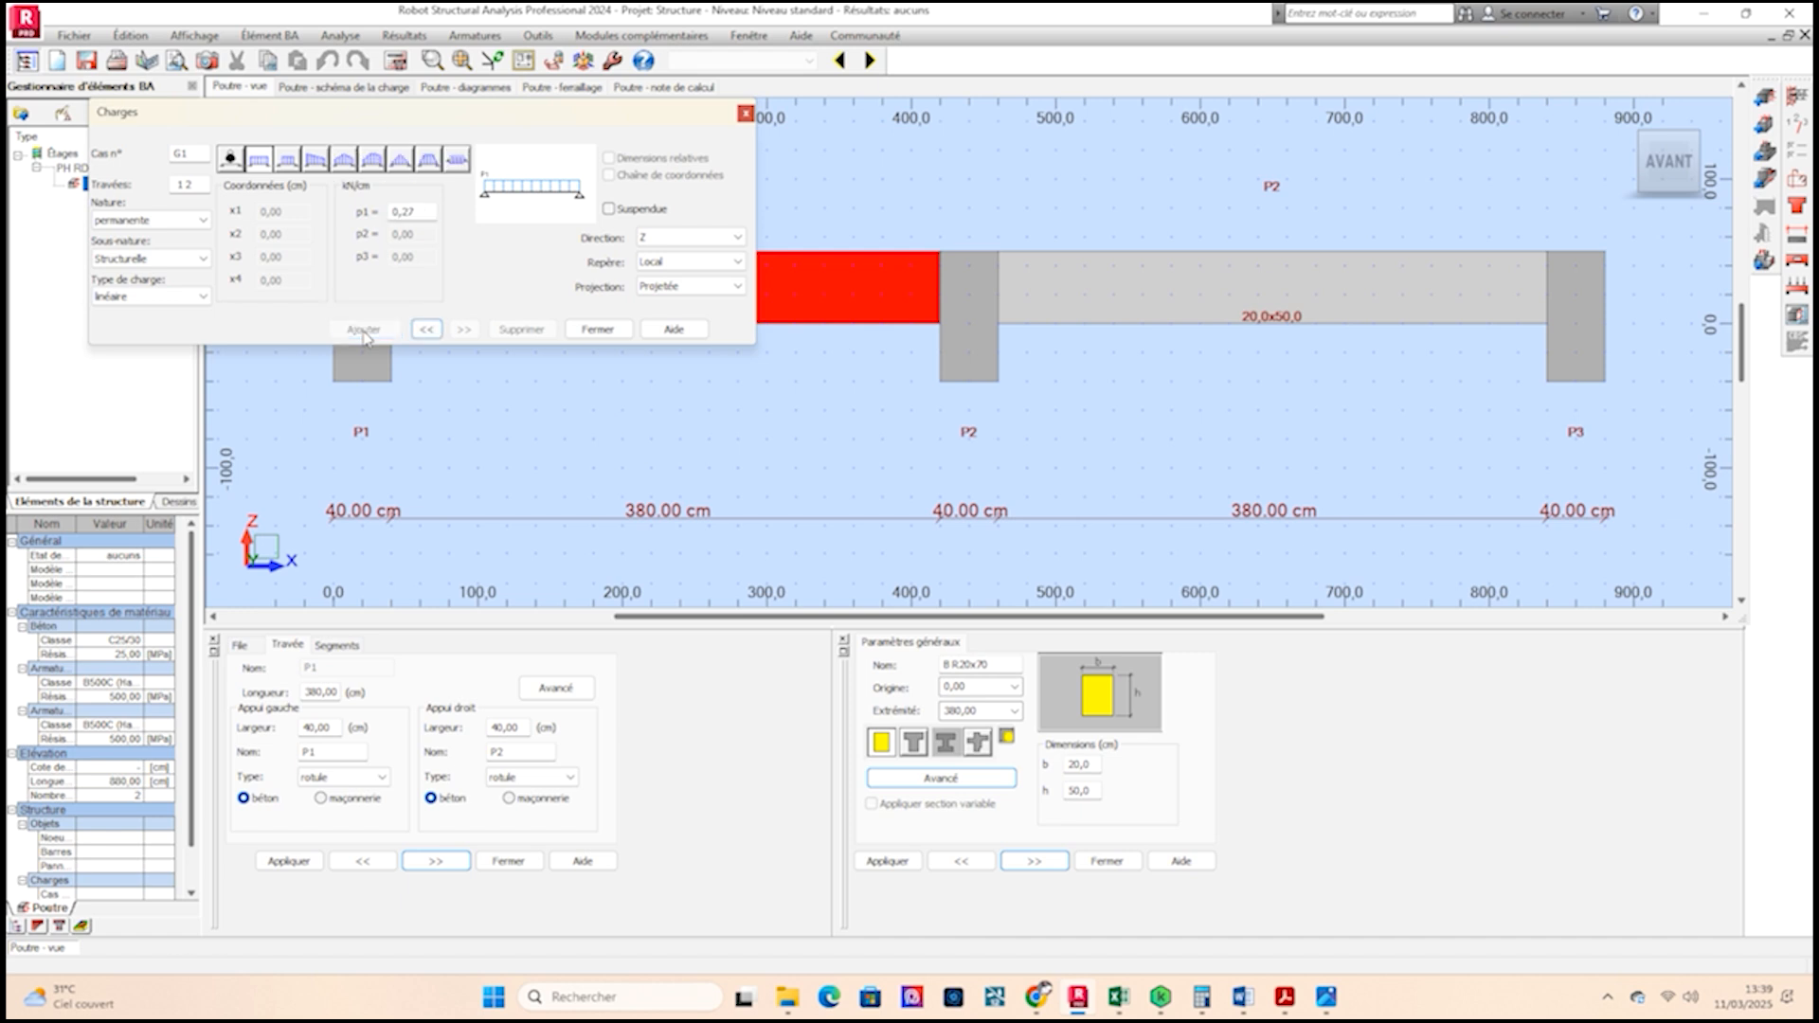
Add a Category A exploitation linear load on the spans and close the loads dialog.
click(206, 222)
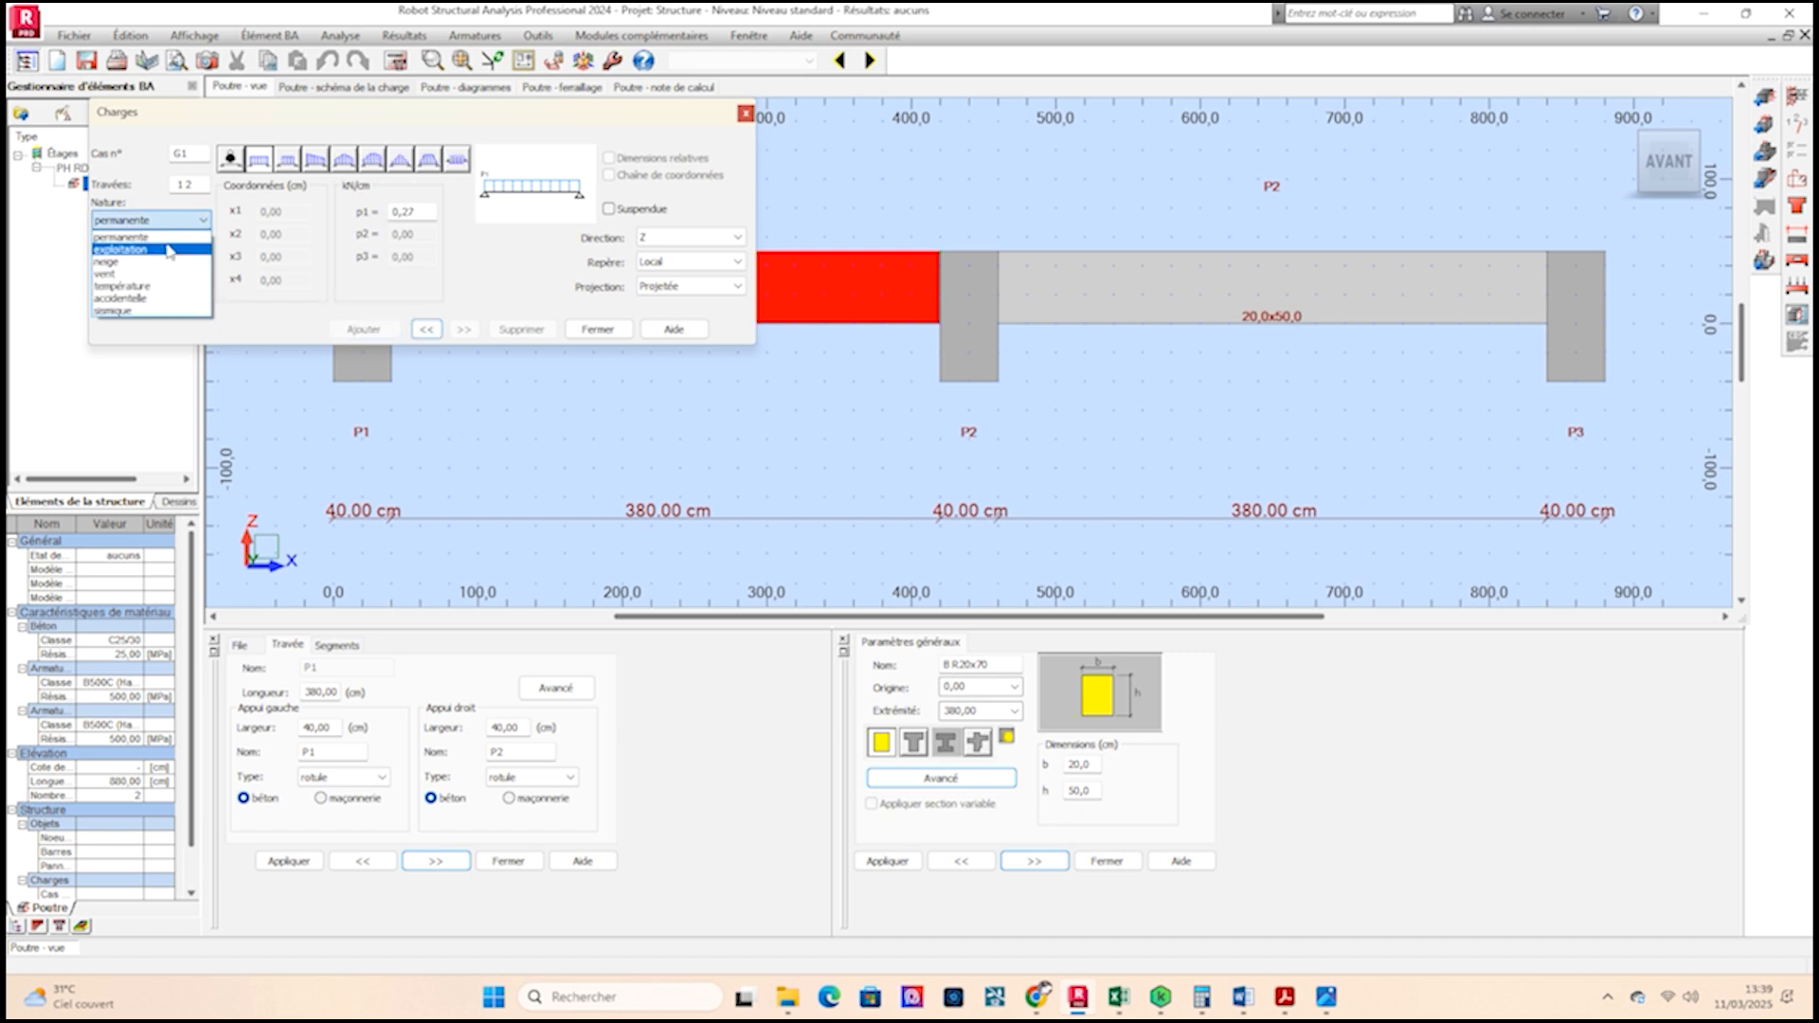
click(167, 250)
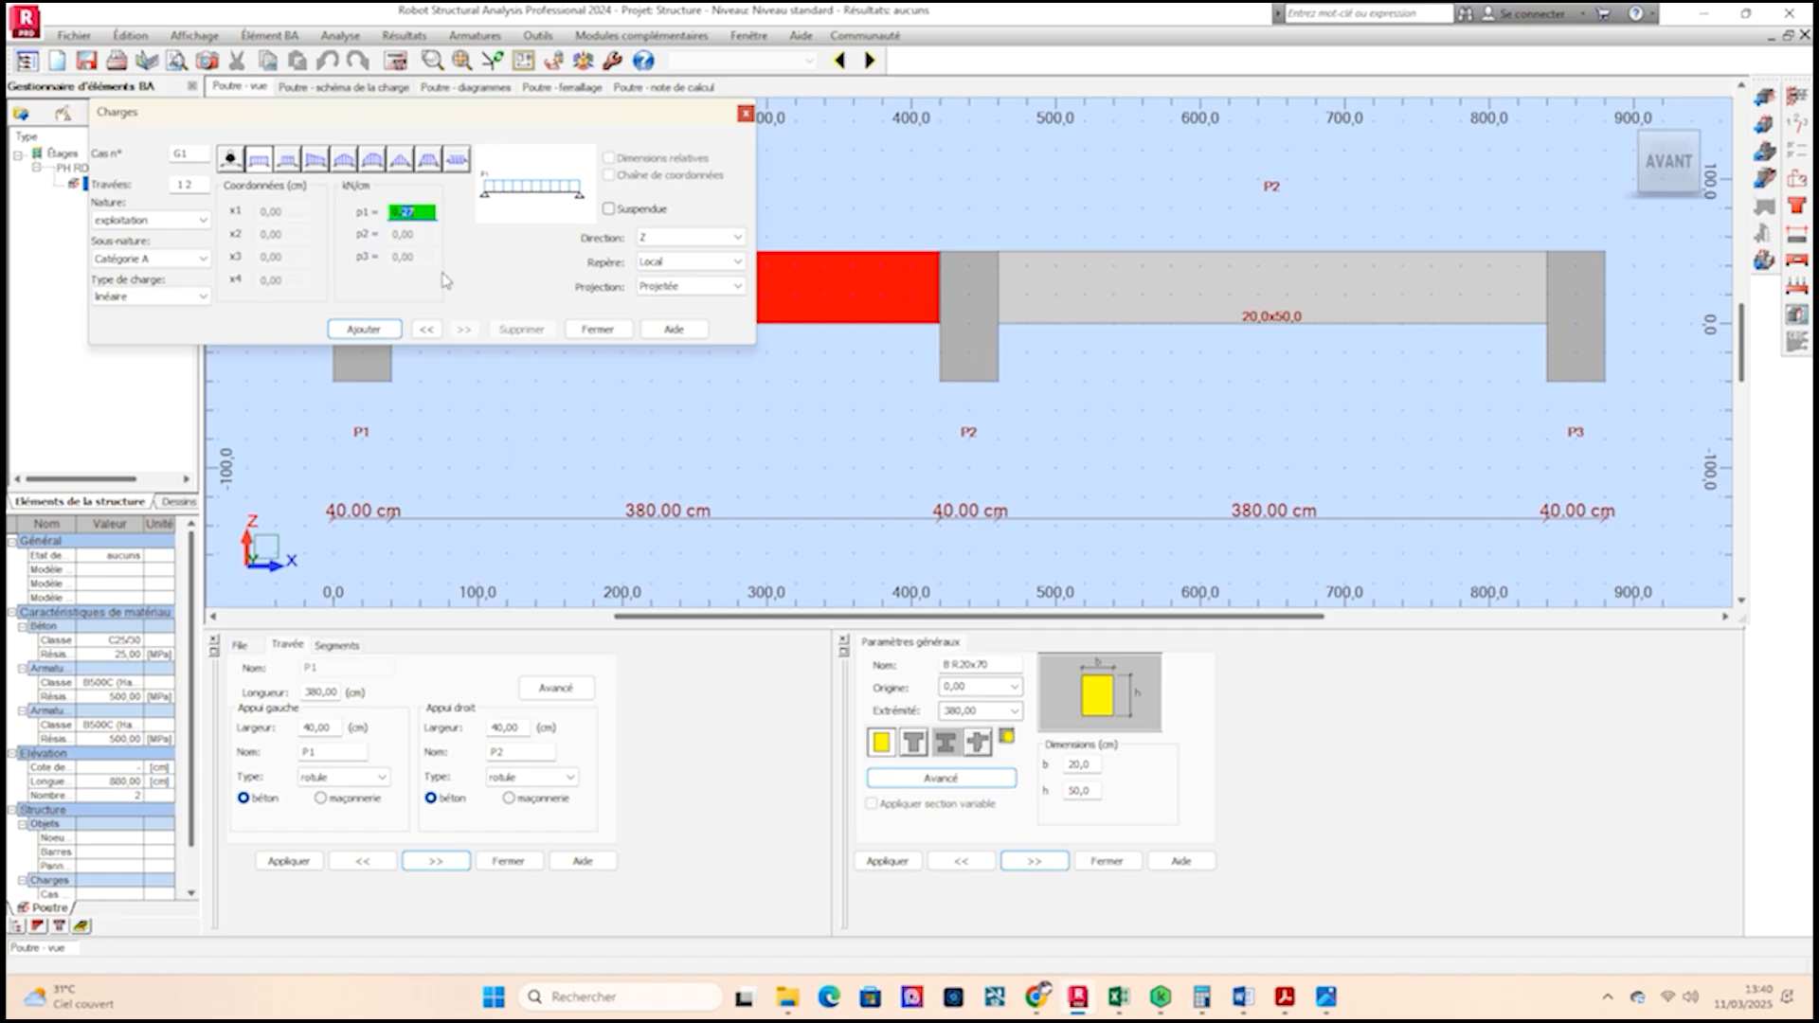
click(364, 329)
click(598, 328)
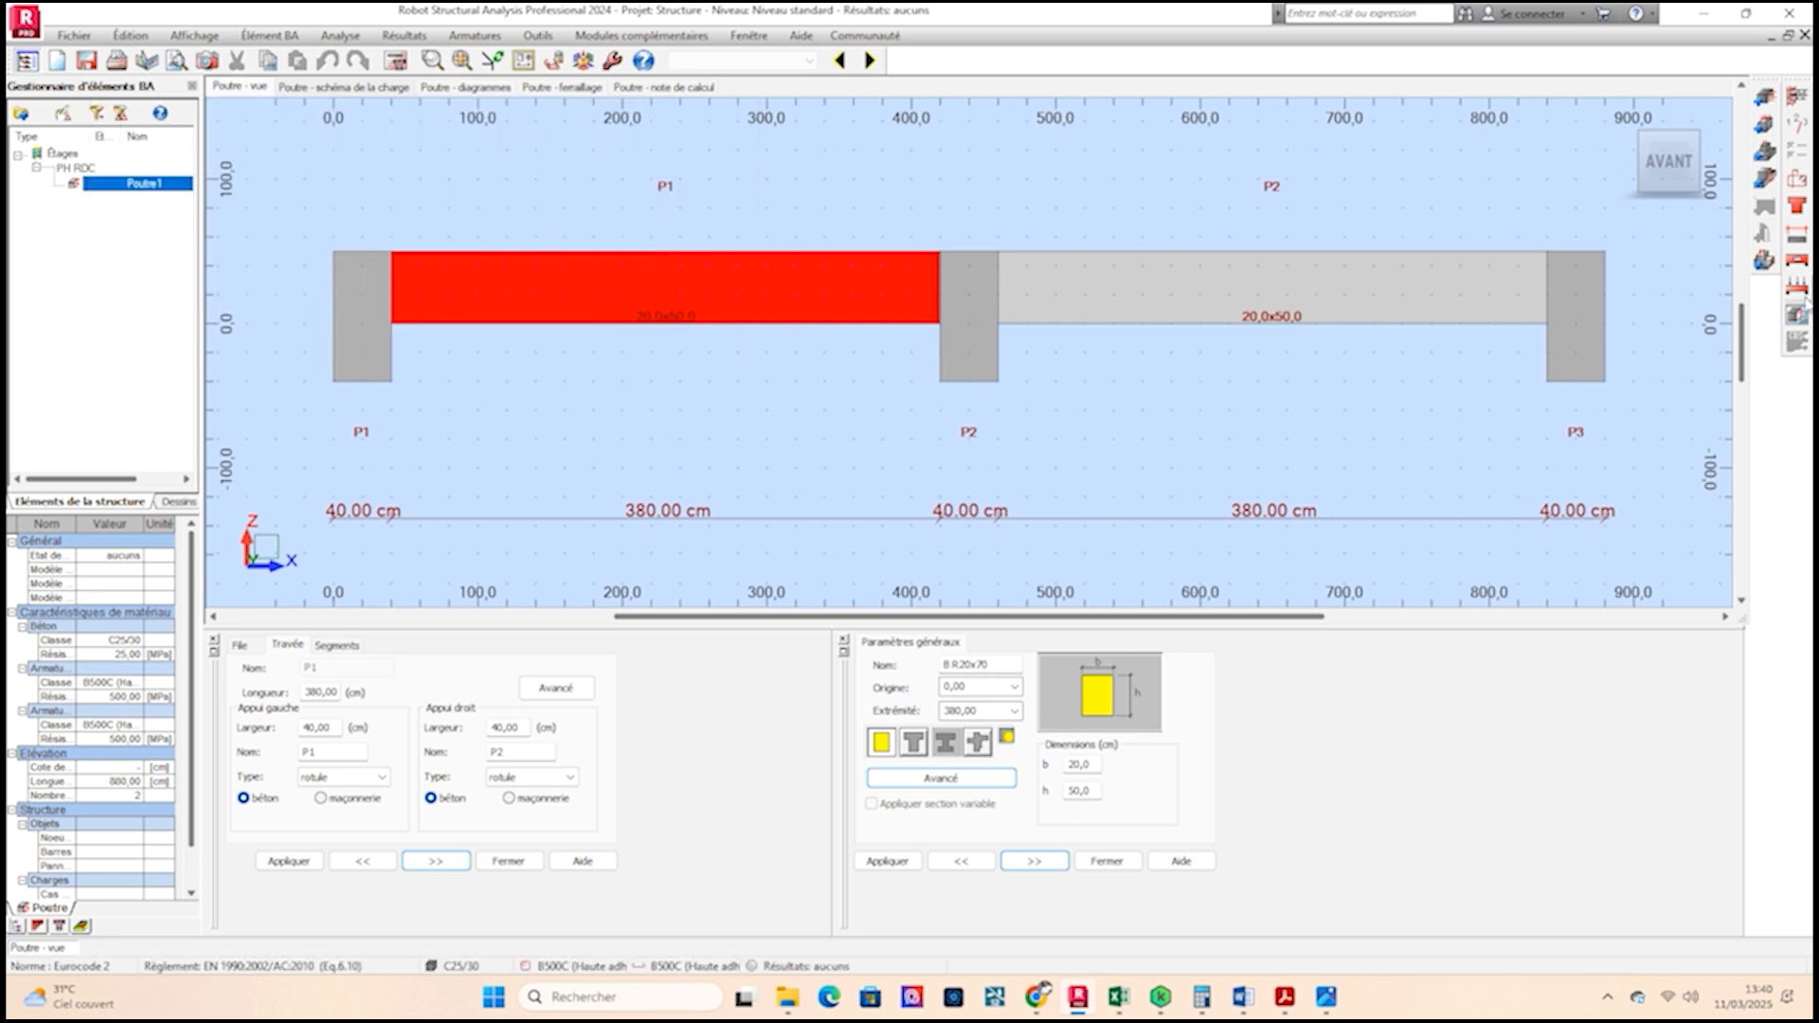
Run the beam calculation and dismiss the calculation errors list.
click(340, 35)
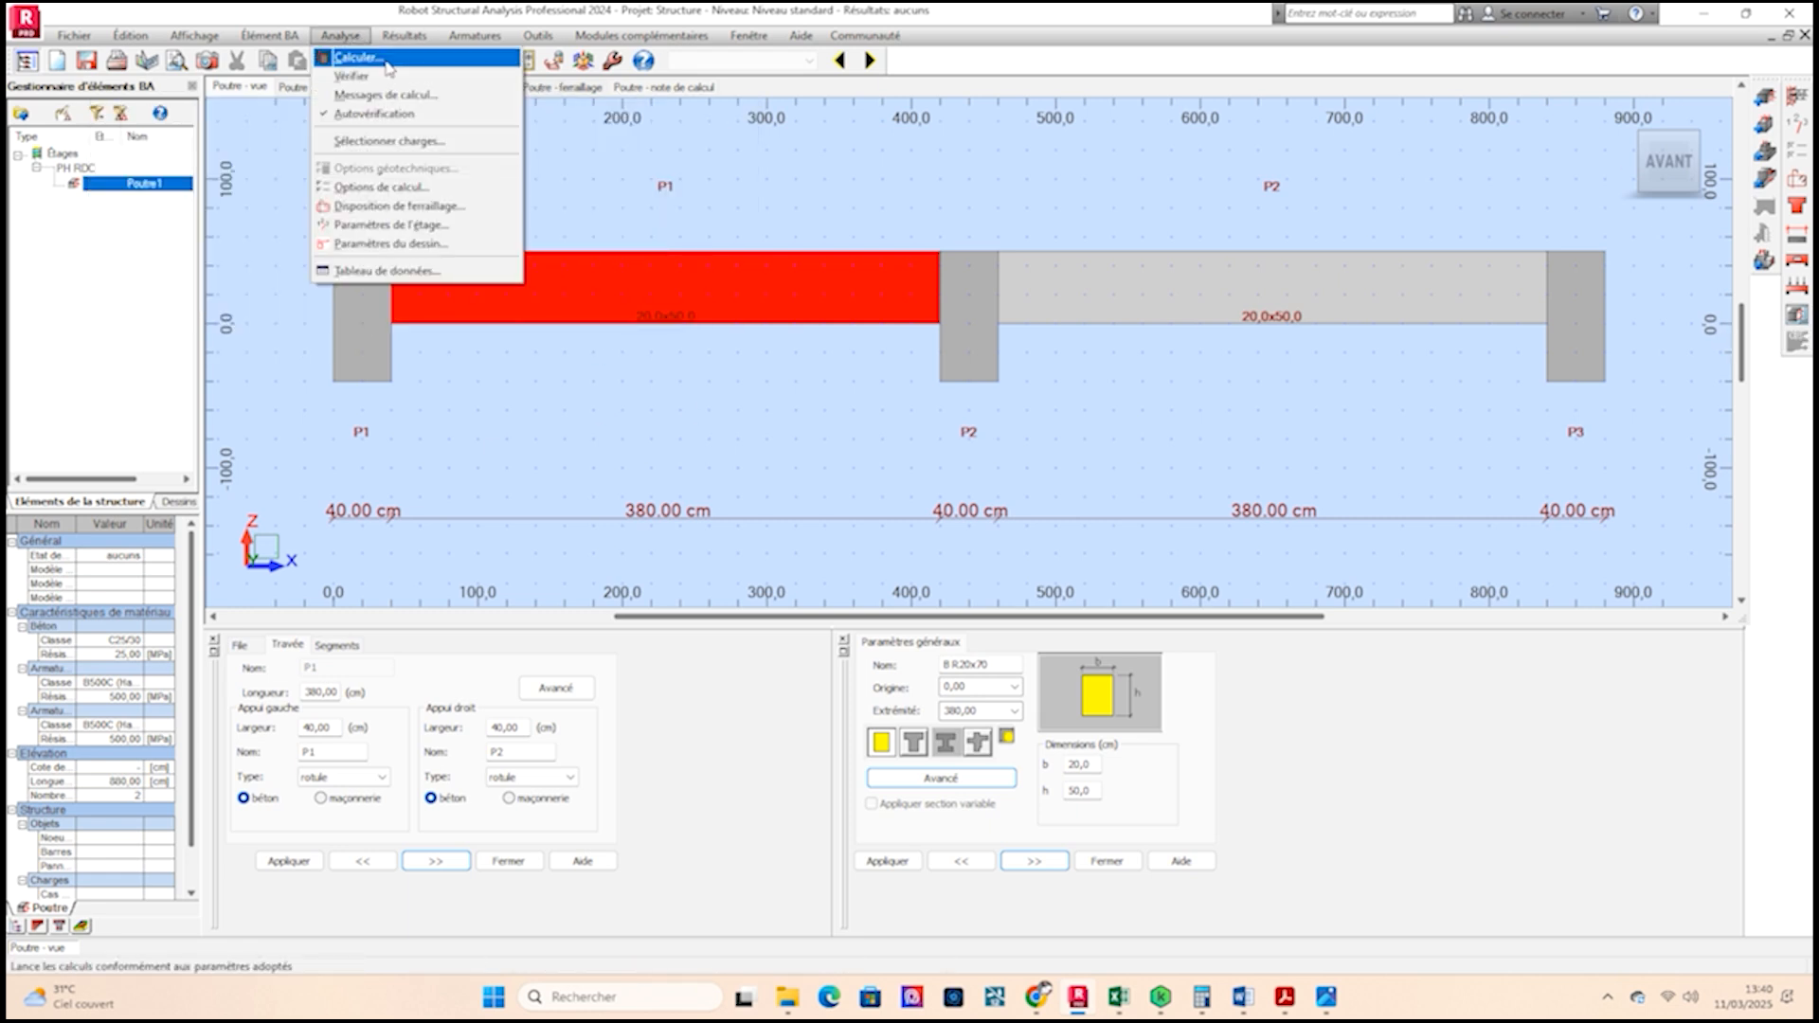
click(360, 58)
click(982, 585)
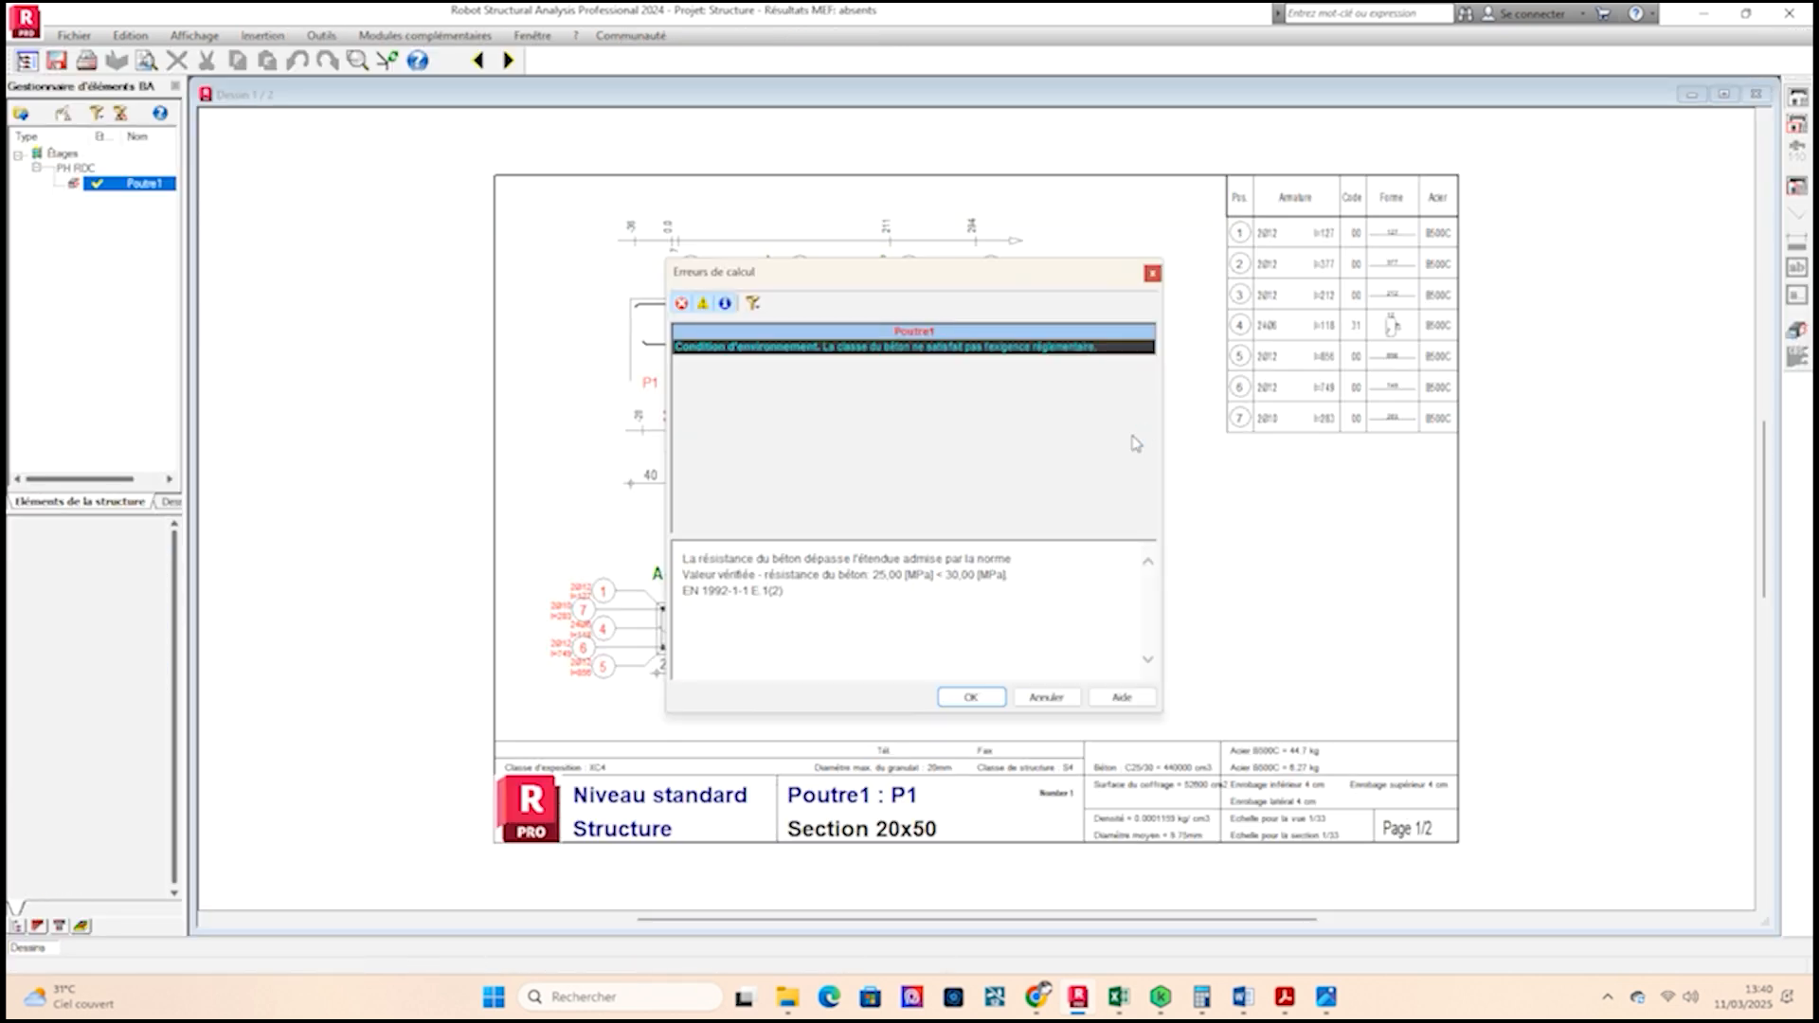
click(997, 699)
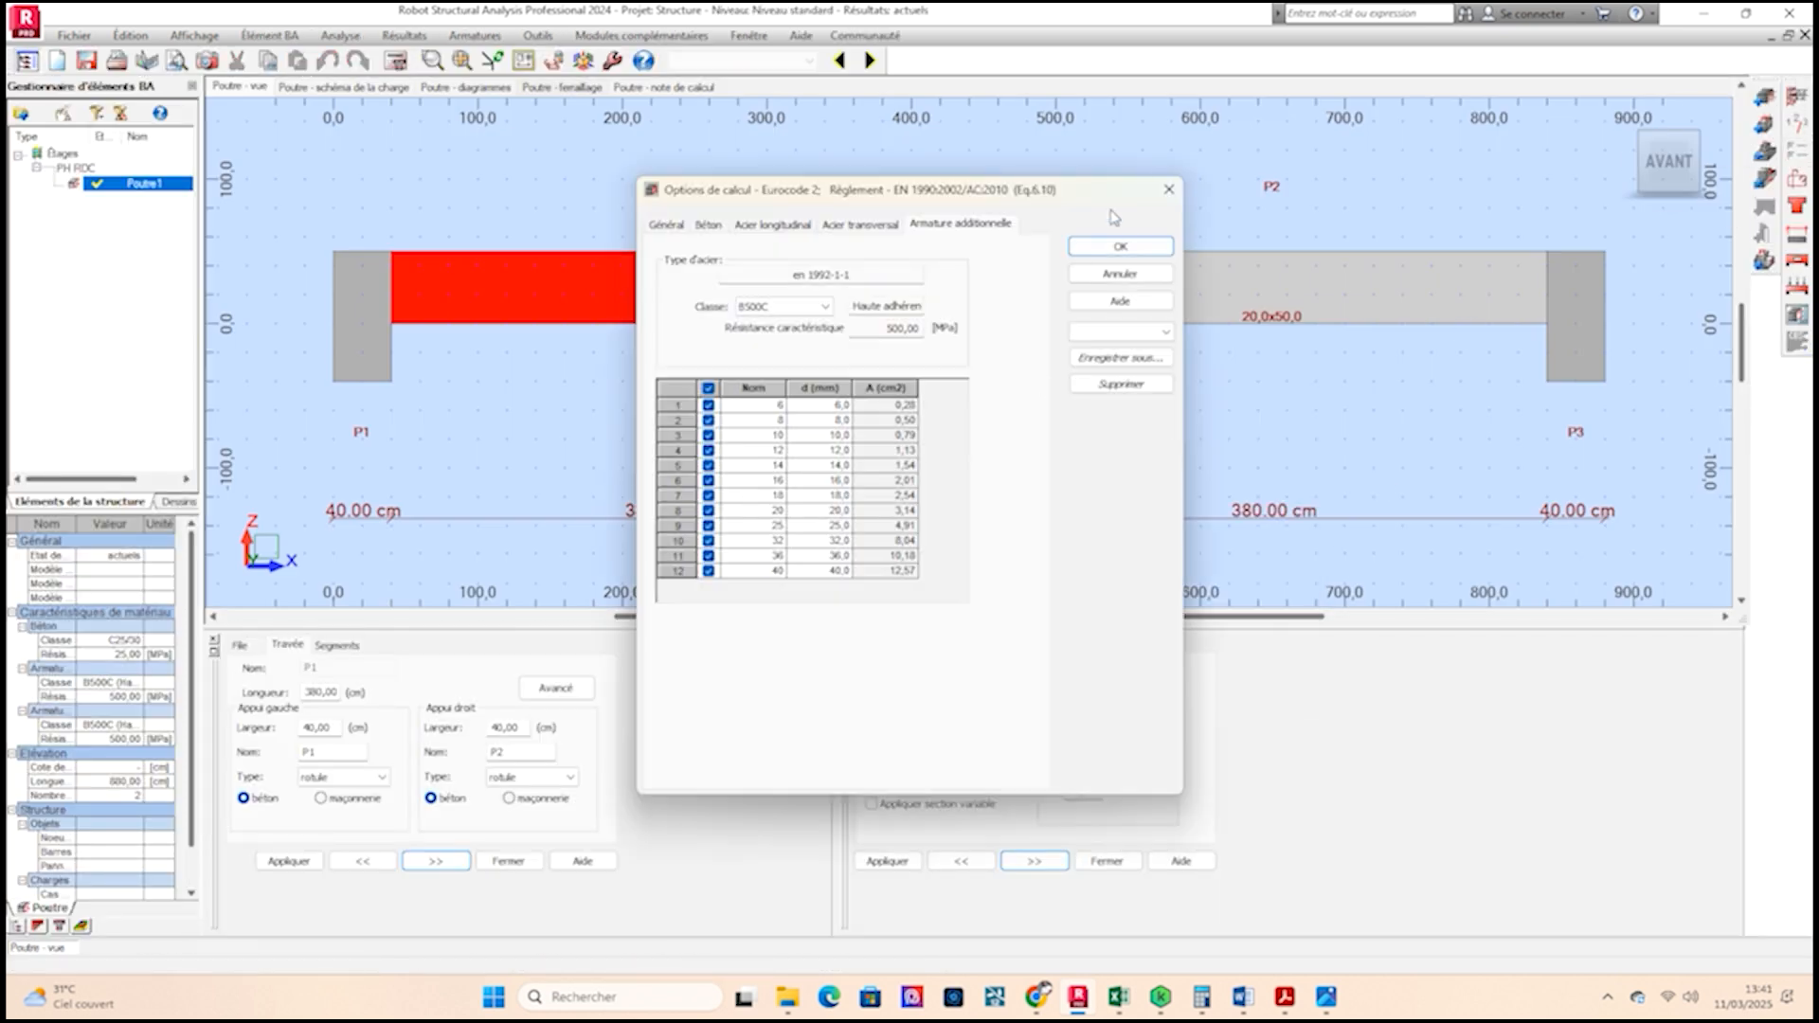
Change the concrete class to C30/37 in the calculation options and confirm.
click(709, 226)
double_click(861, 310)
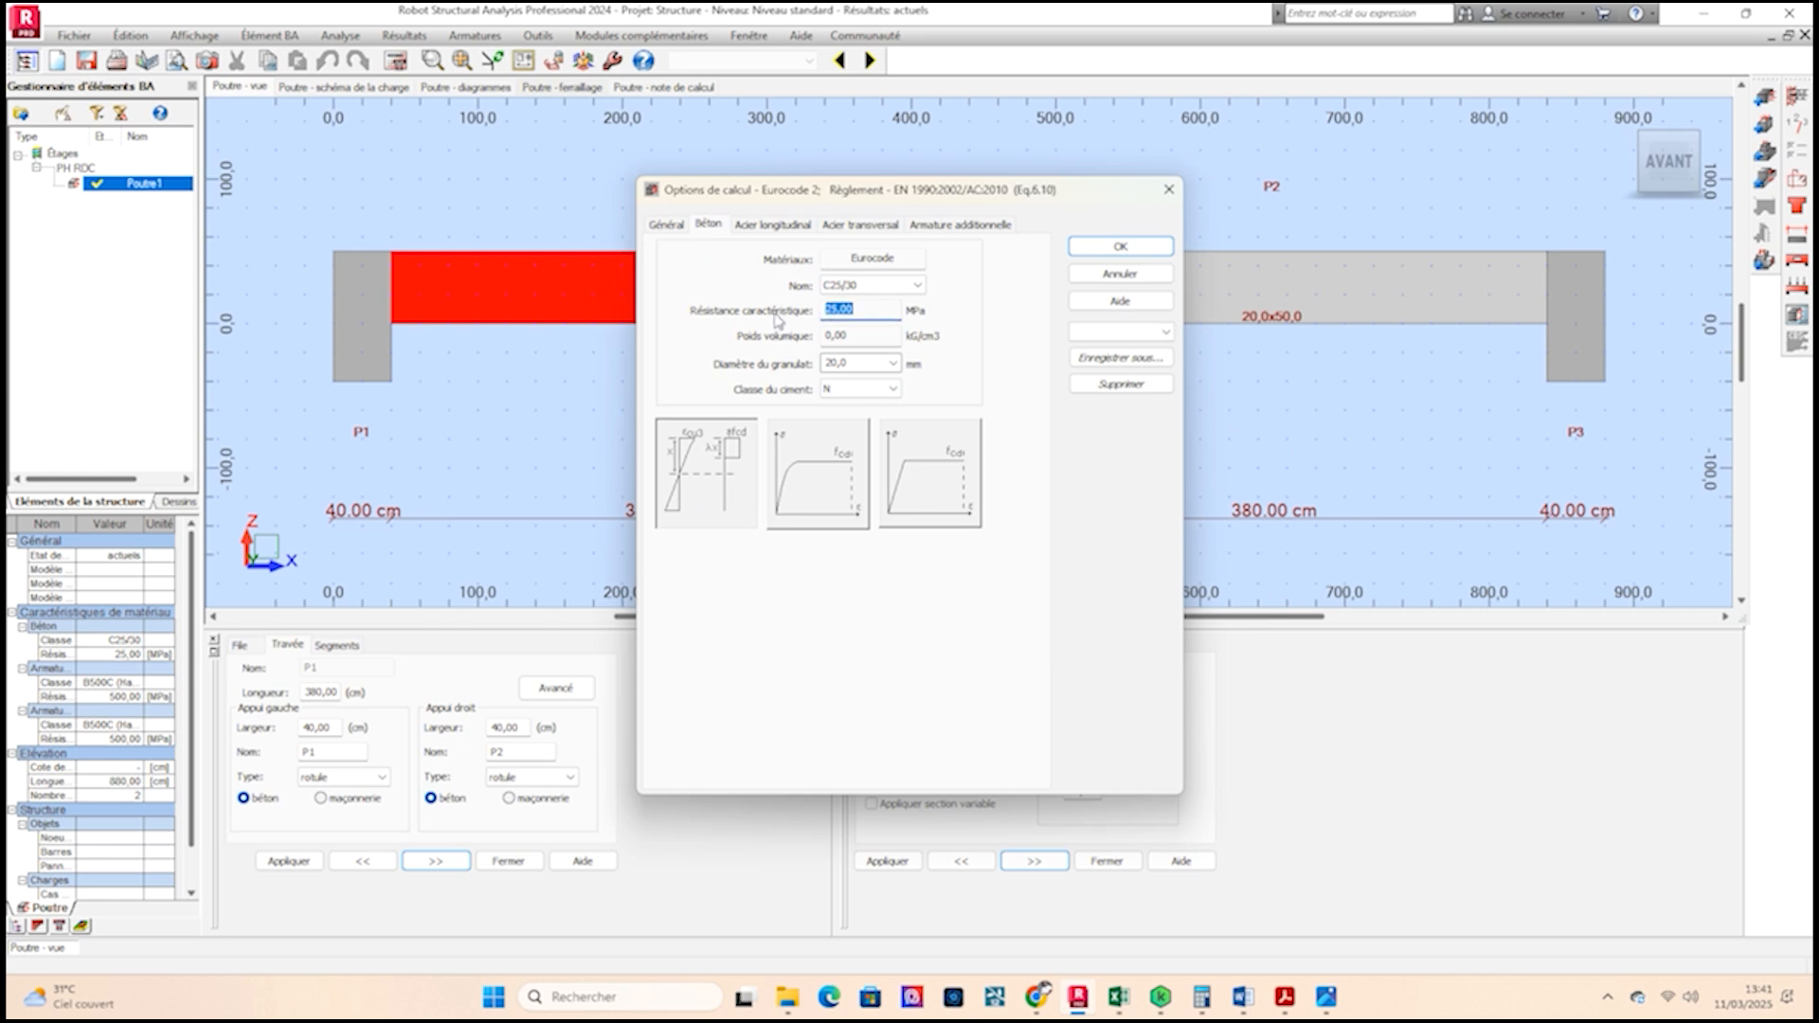
click(871, 285)
click(918, 358)
click(1121, 246)
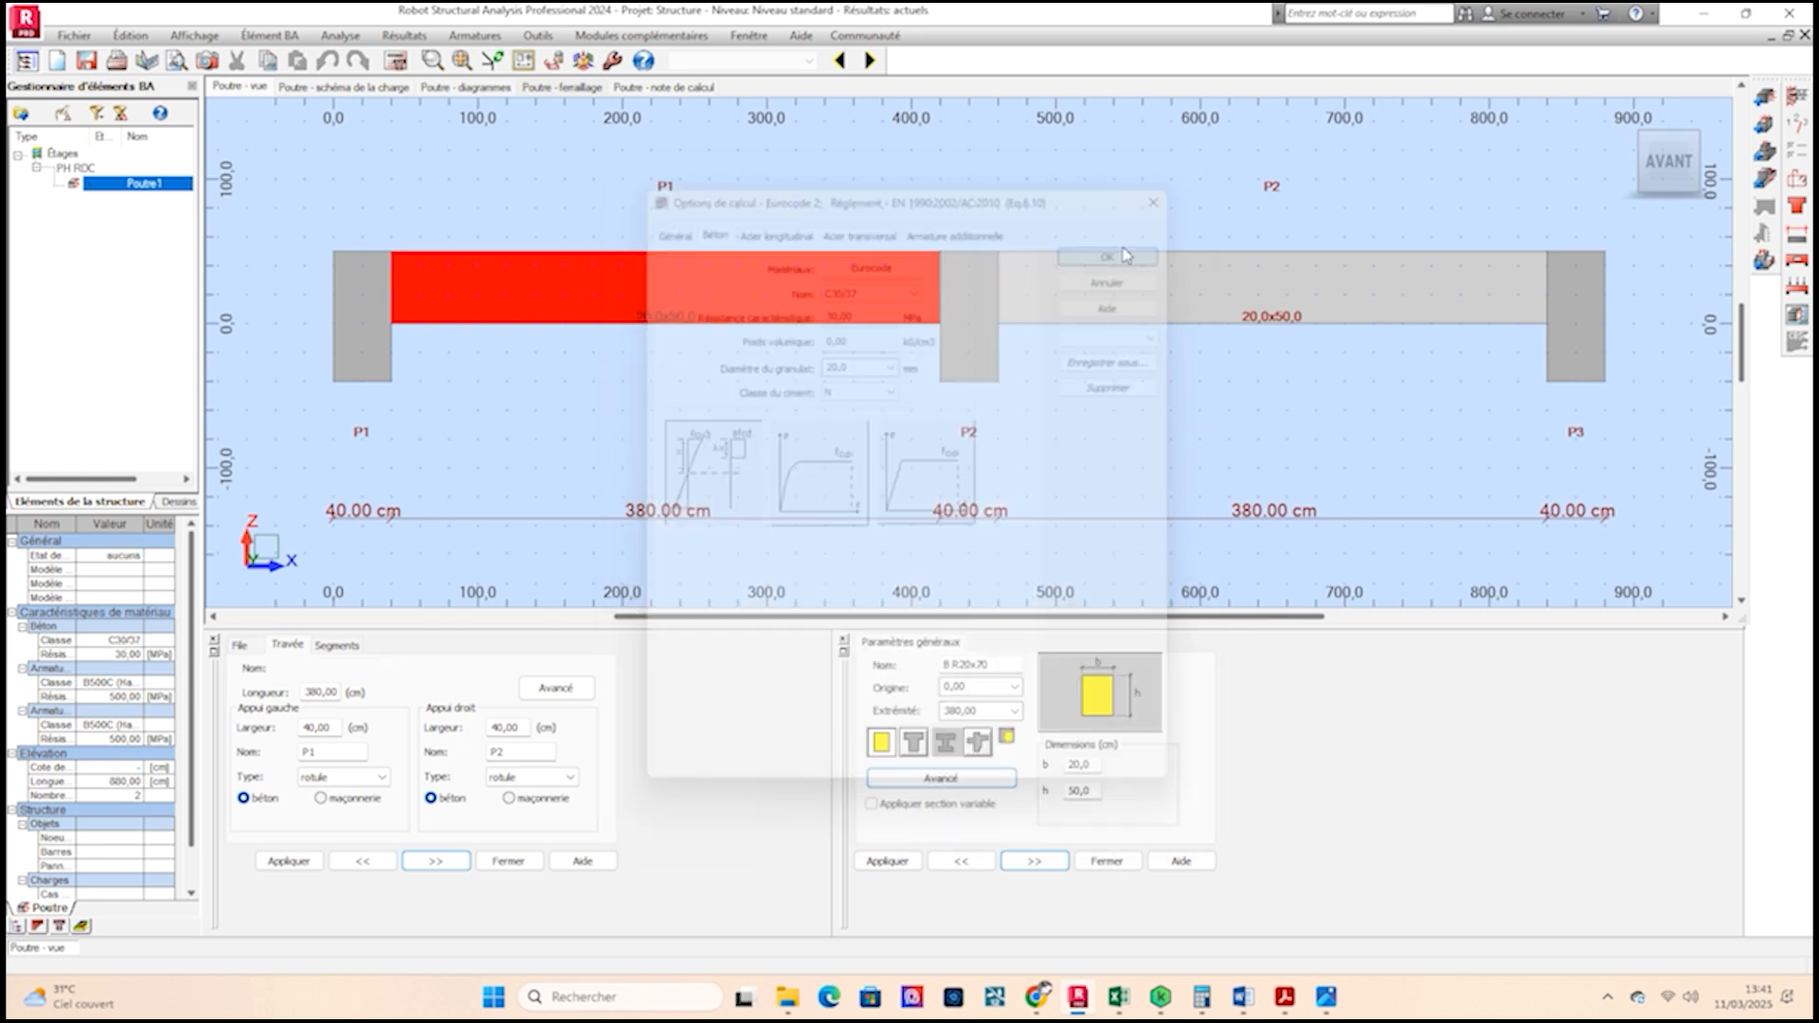
Rerun the calculation and move to the second reinforcement drawing sheet for span P2.
click(396, 61)
click(858, 507)
click(976, 583)
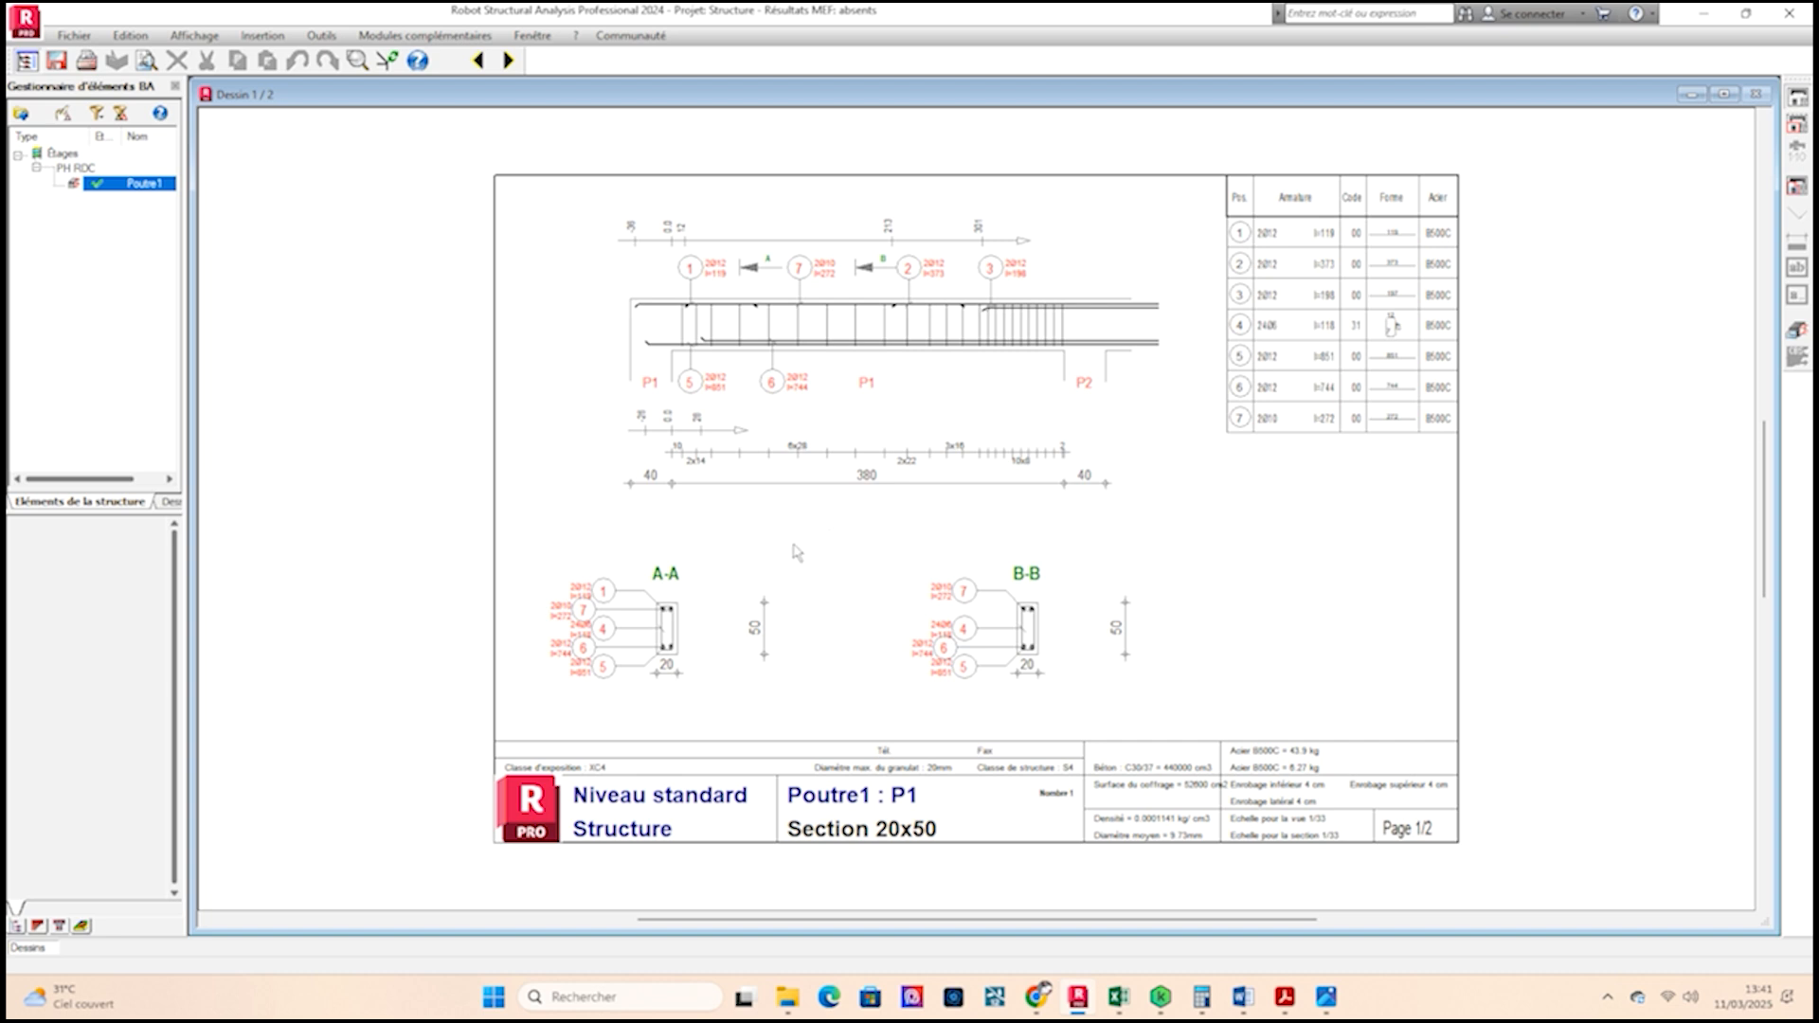
click(508, 61)
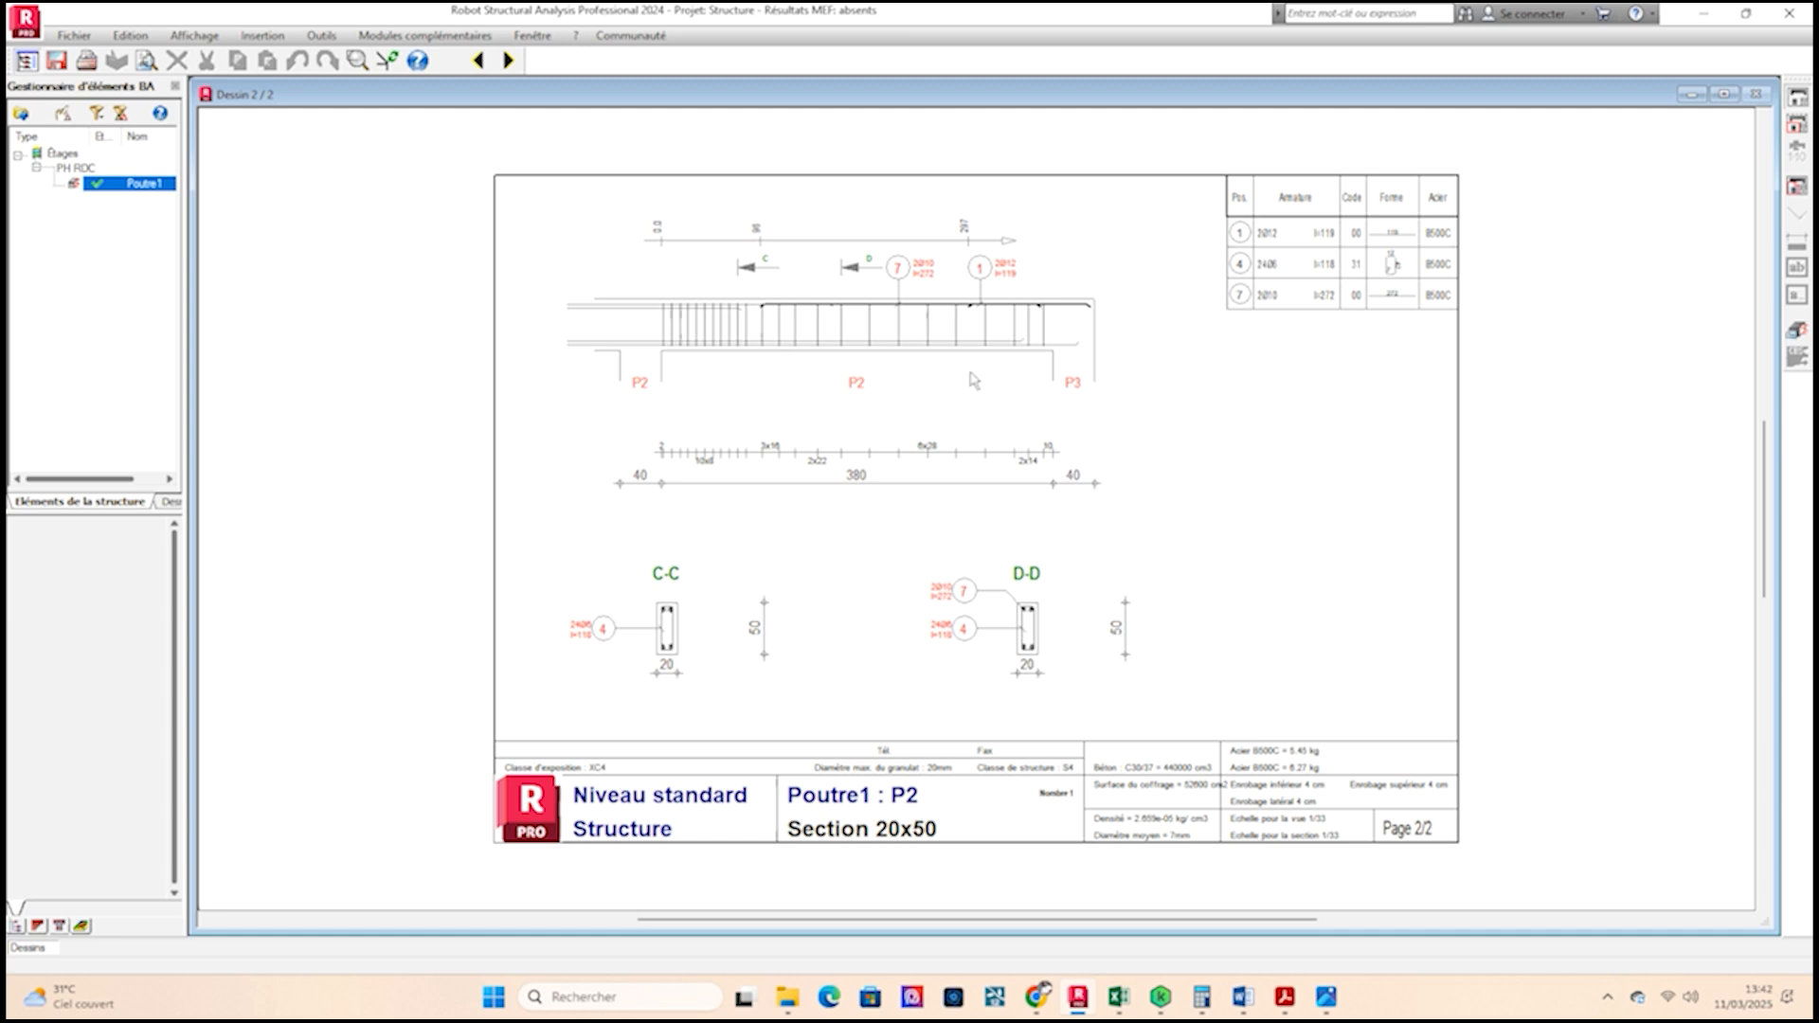
Open the beam's reinforcement view from the drawing.
right_click(1658, 406)
click(1800, 330)
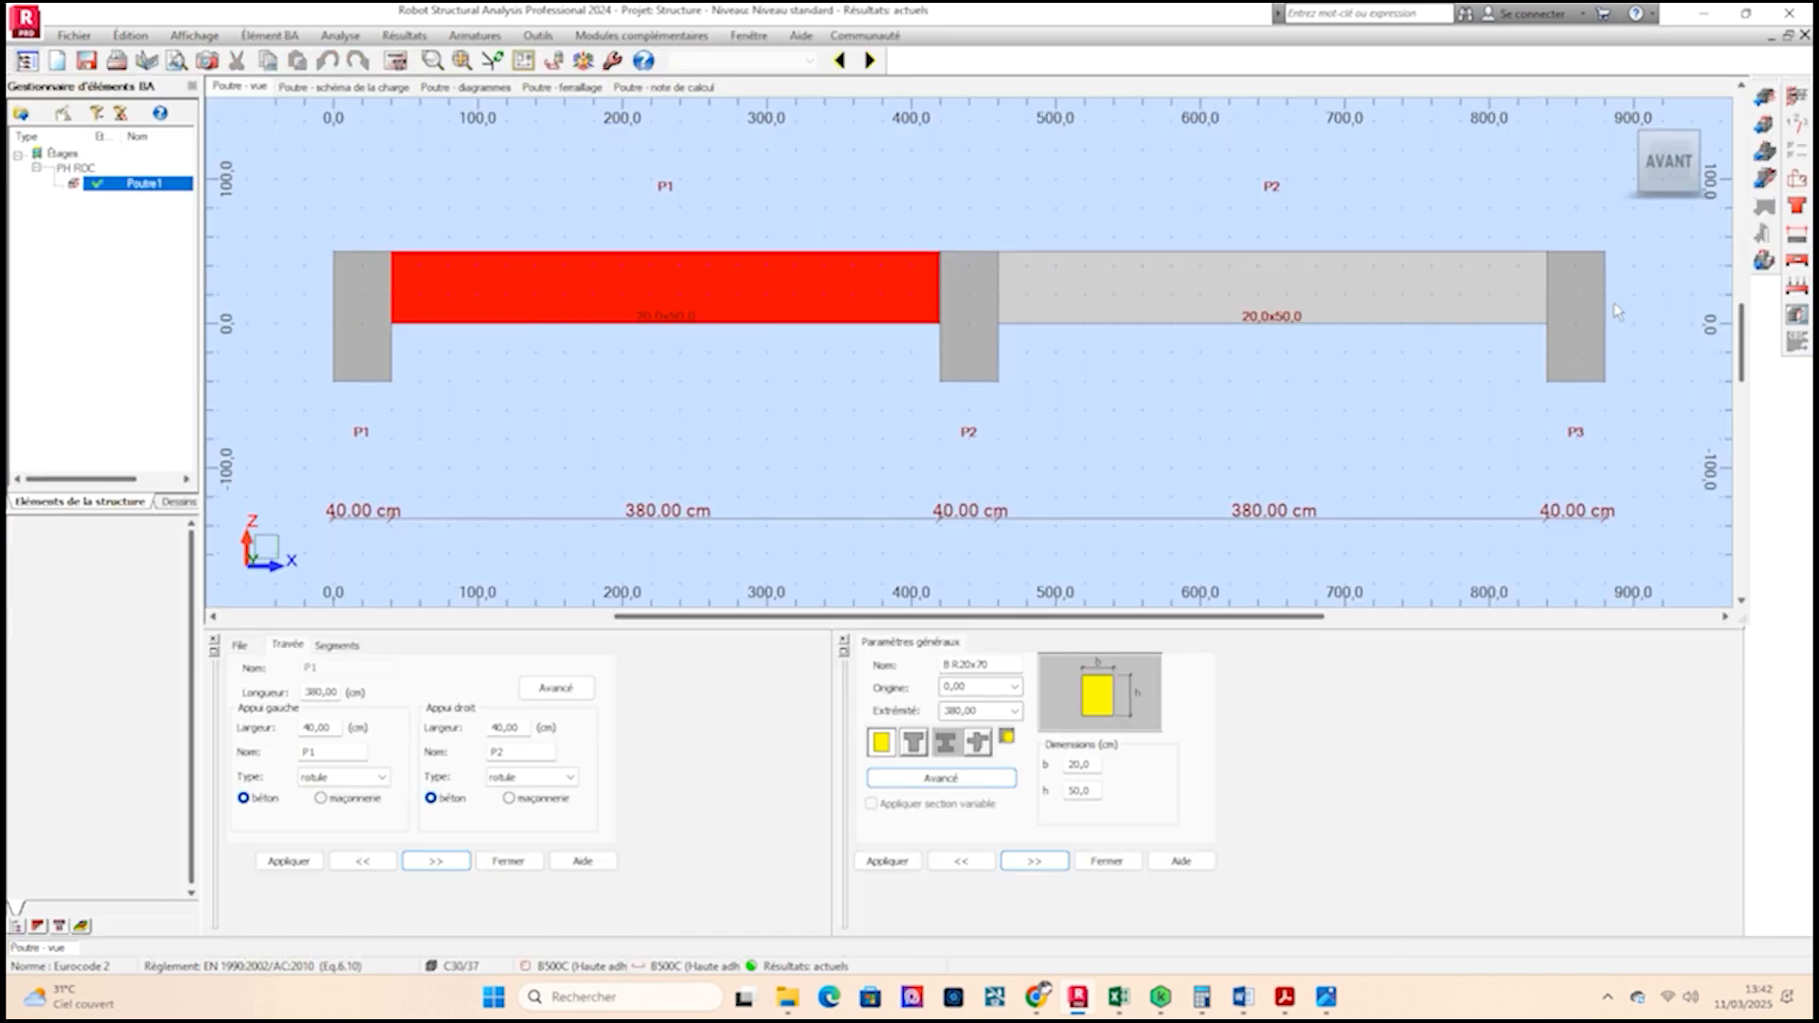
click(1797, 180)
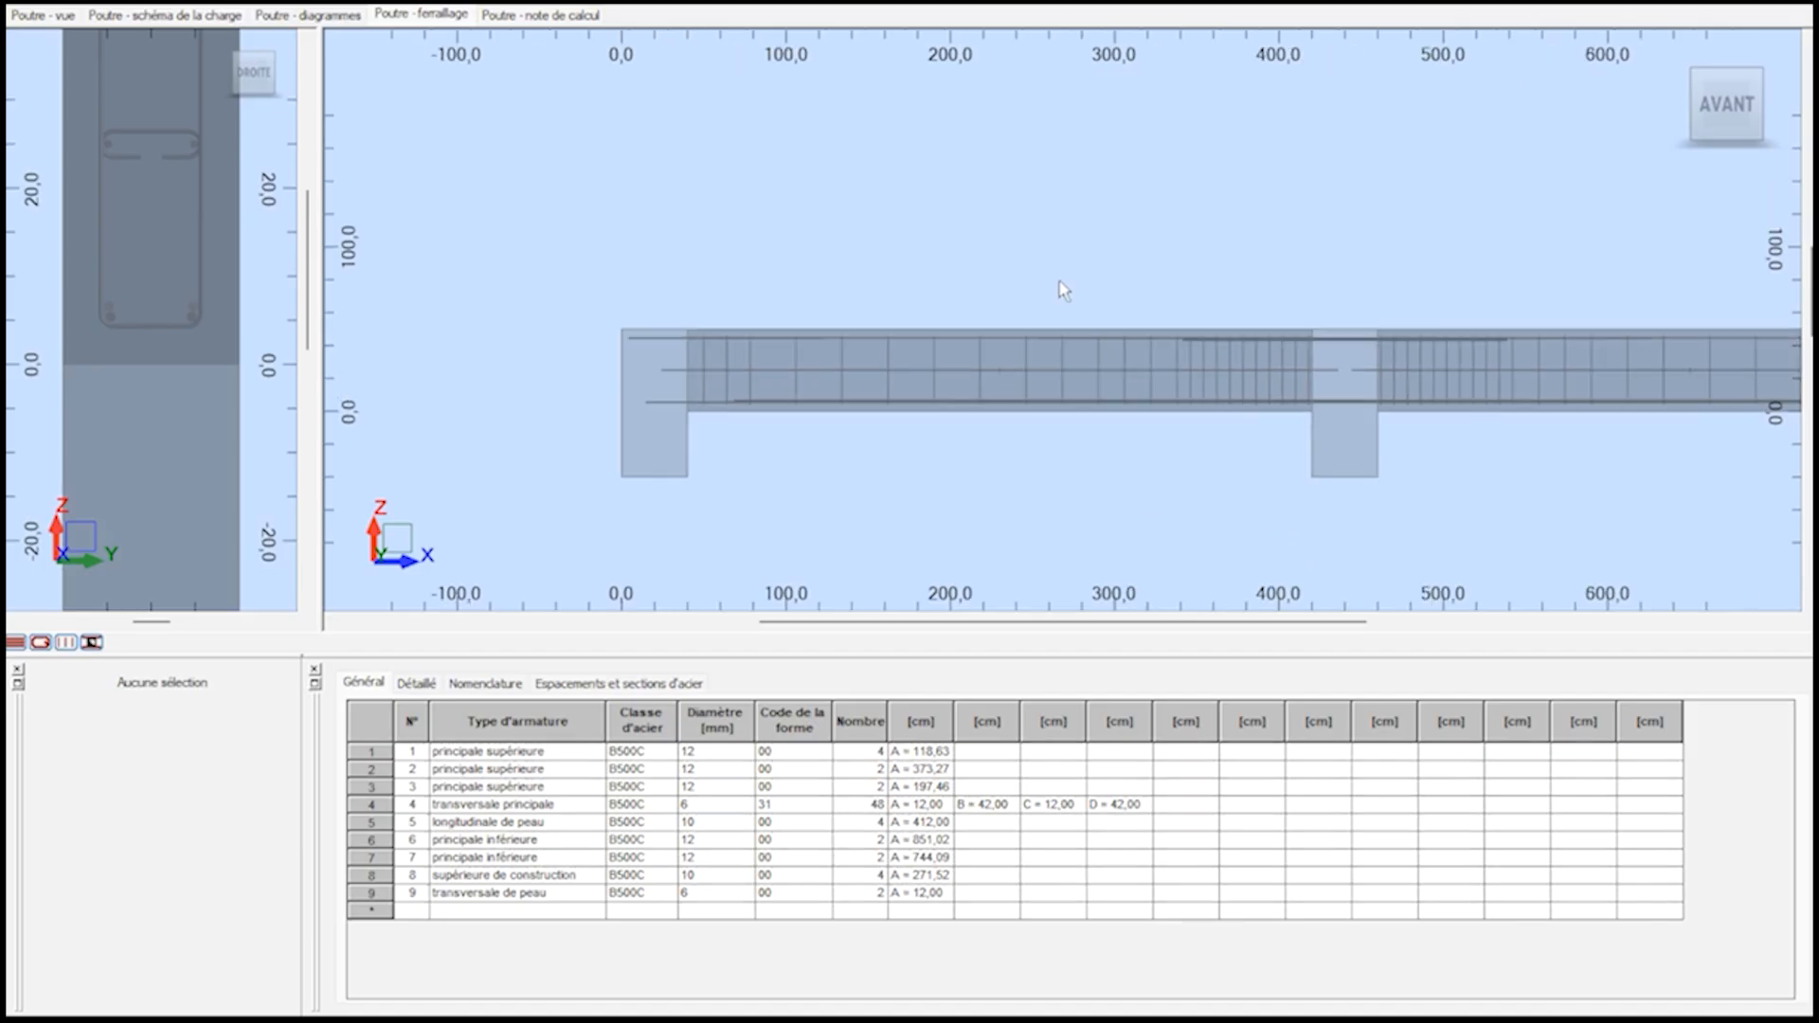
Examine the skin longitudinal bars along the beam in the 3D reinforcement view.
scroll(760, 401, up, 5)
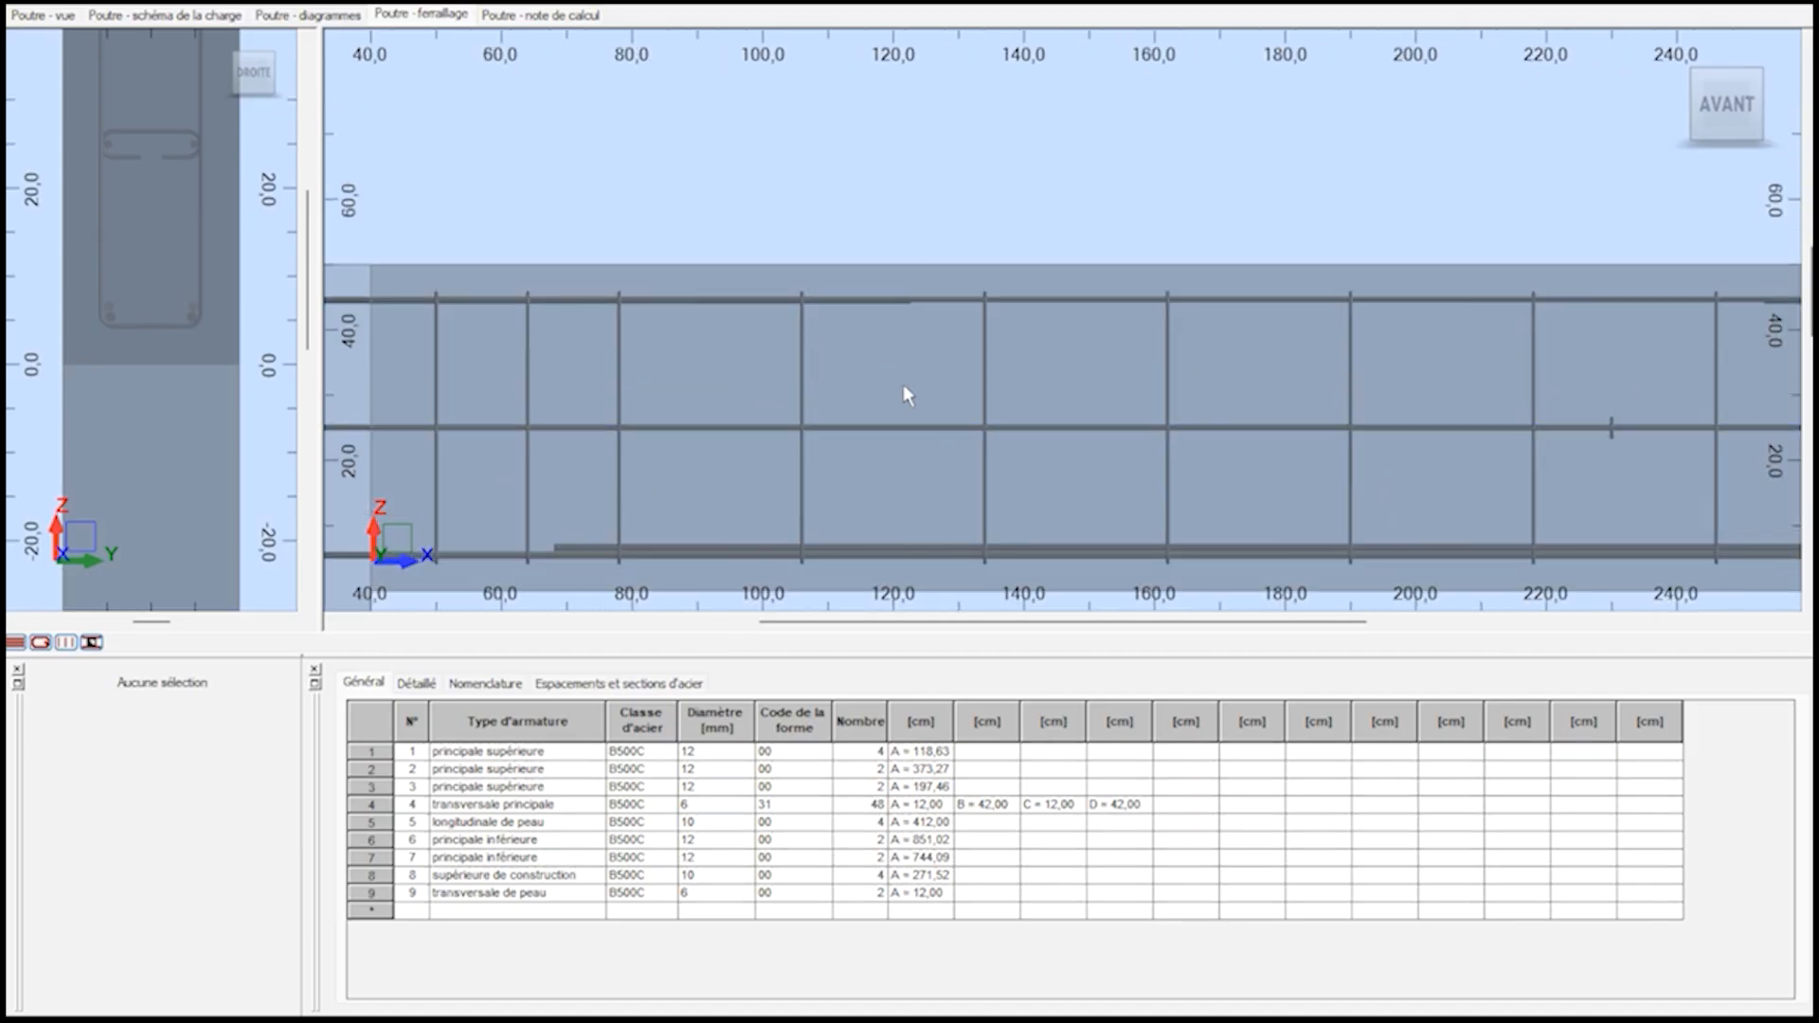
scroll(720, 427, down, 1)
click(794, 417)
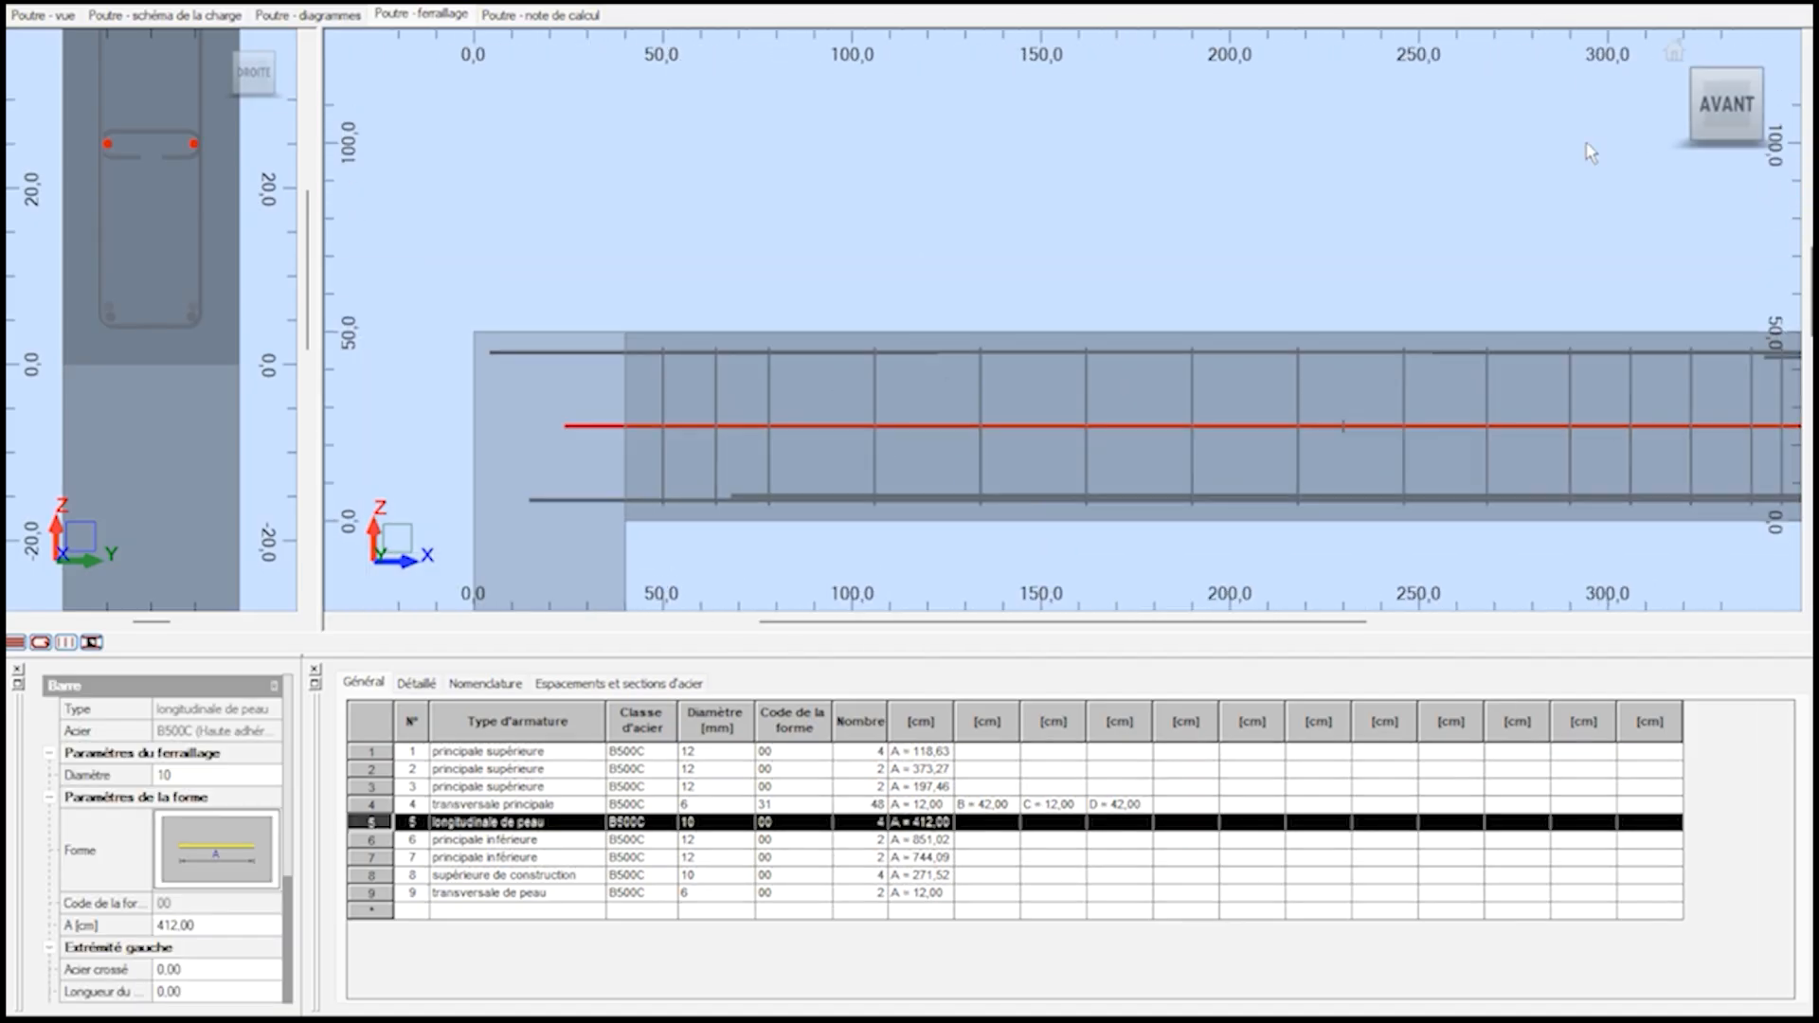
click(1699, 82)
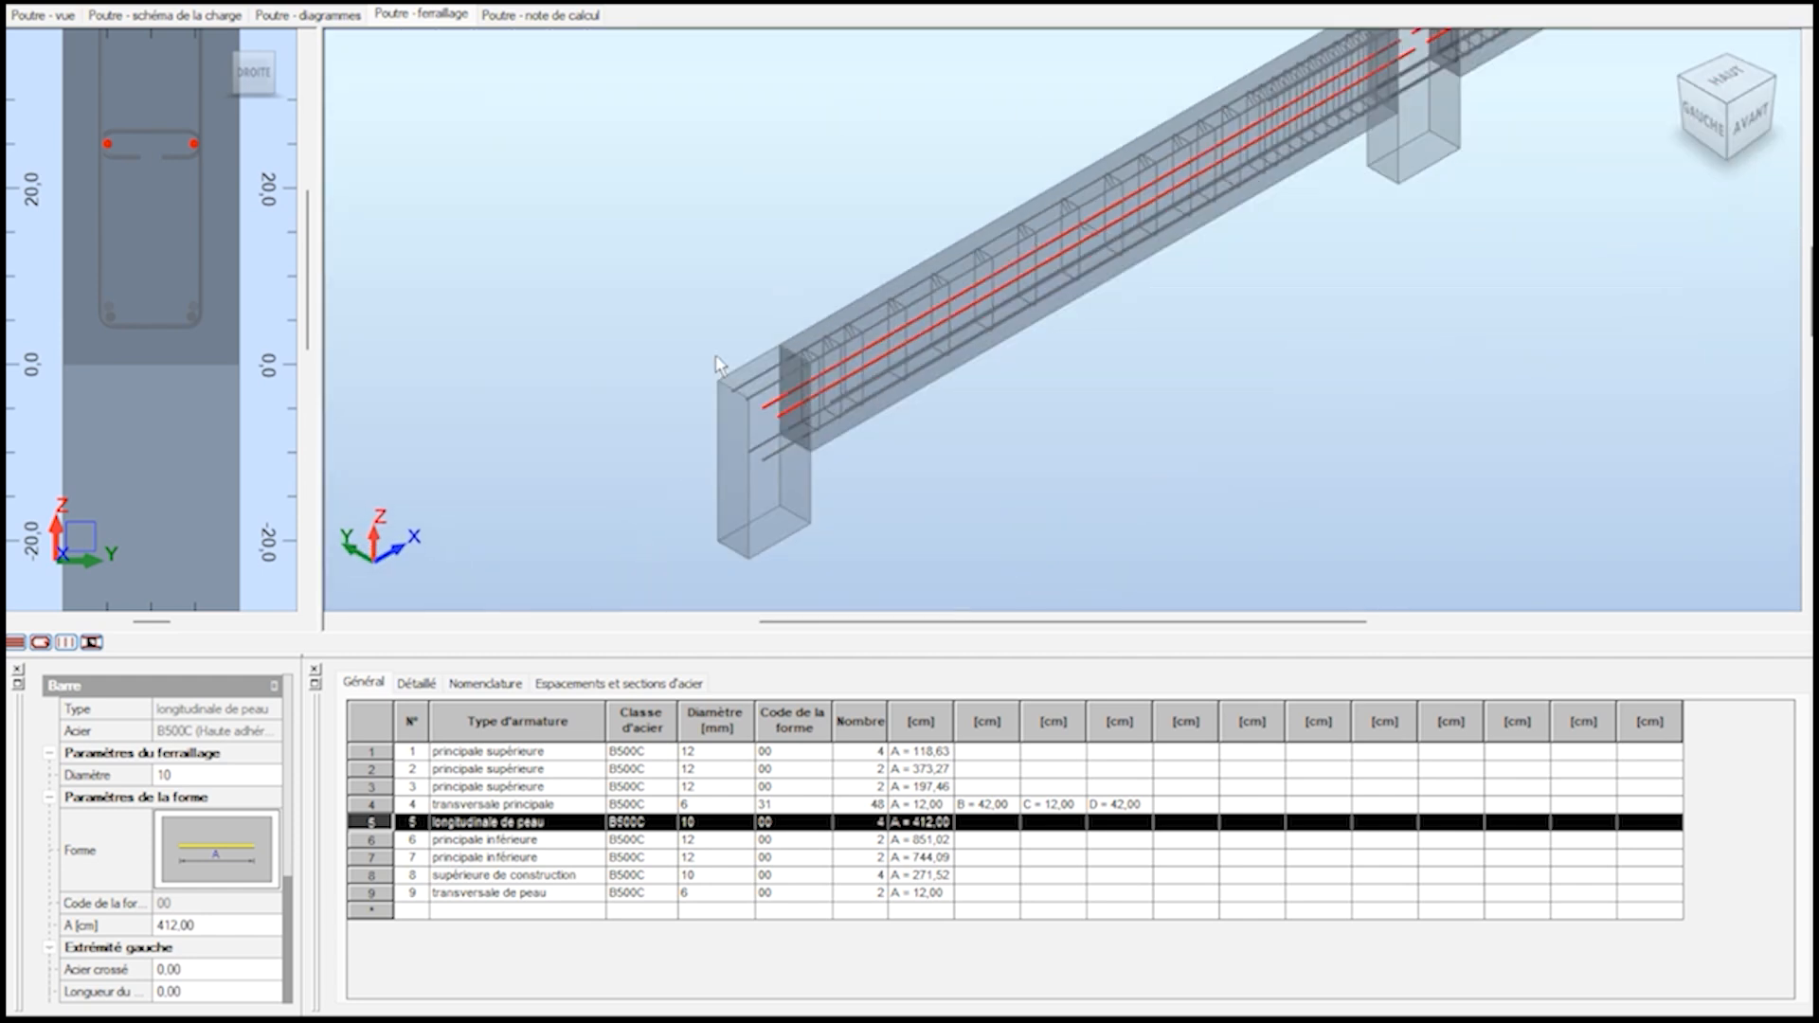
scroll(1289, 116, up, 3)
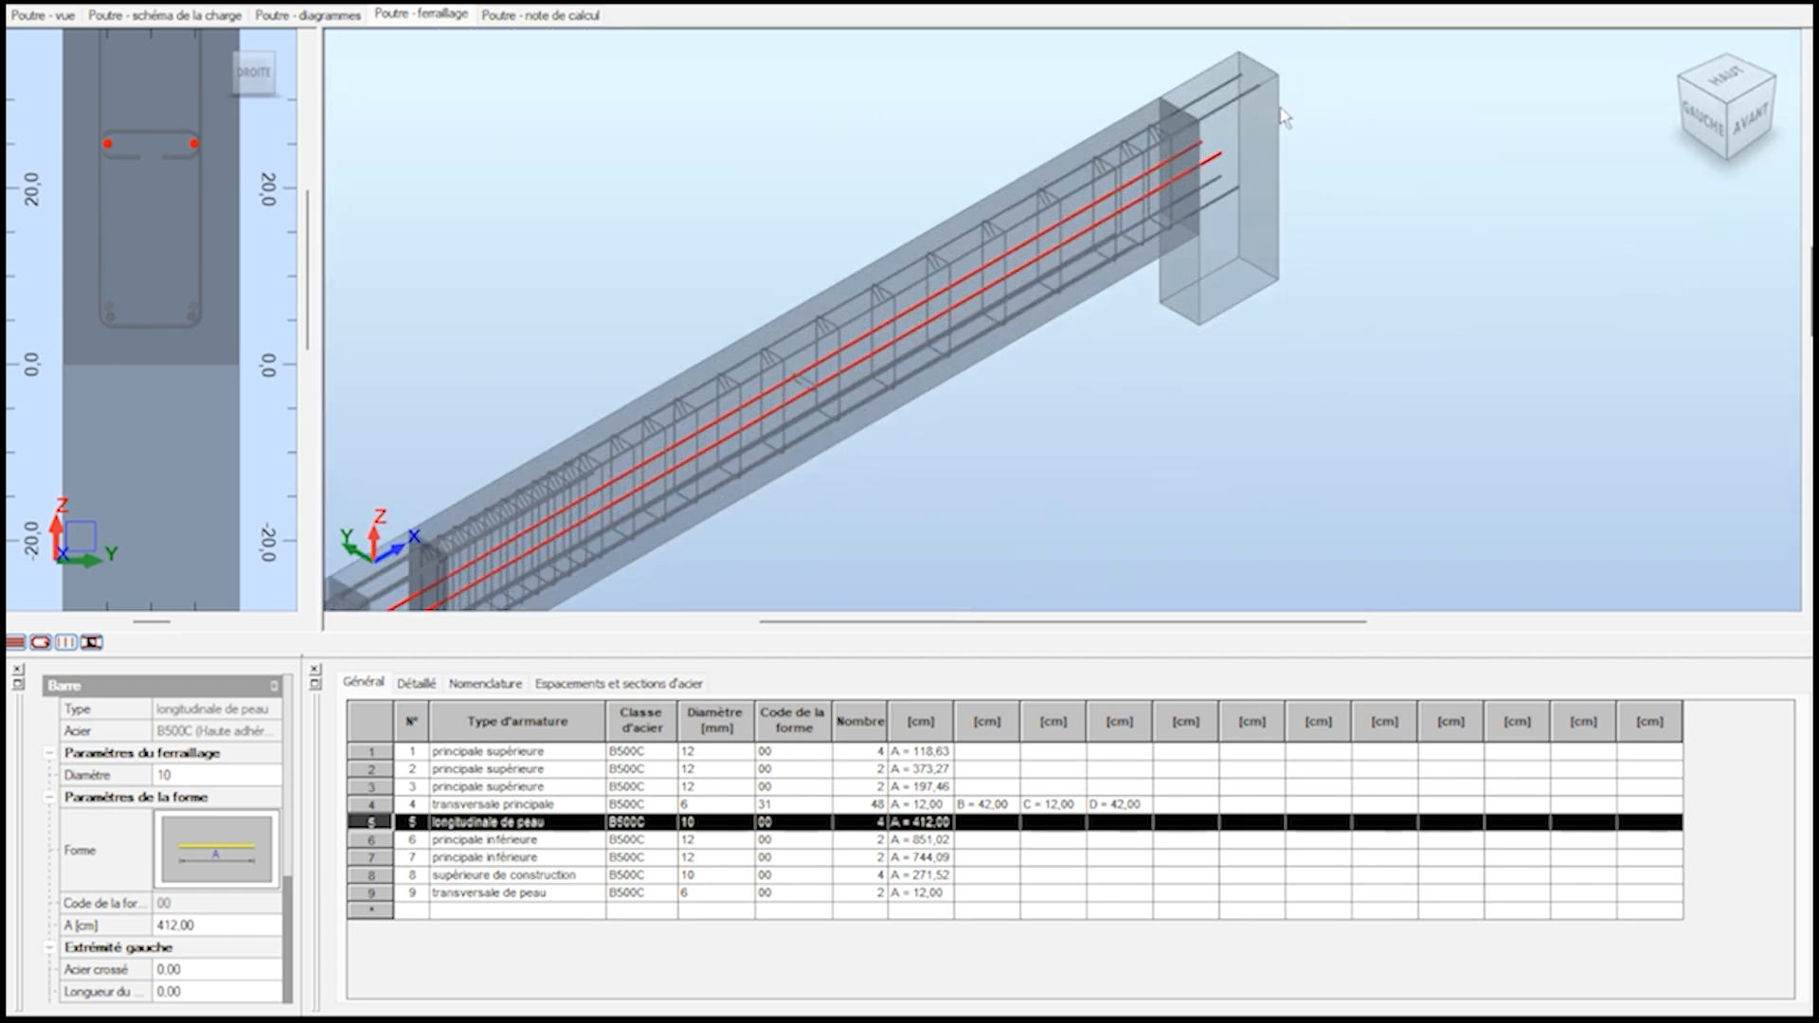
scroll(1298, 128, down, 5)
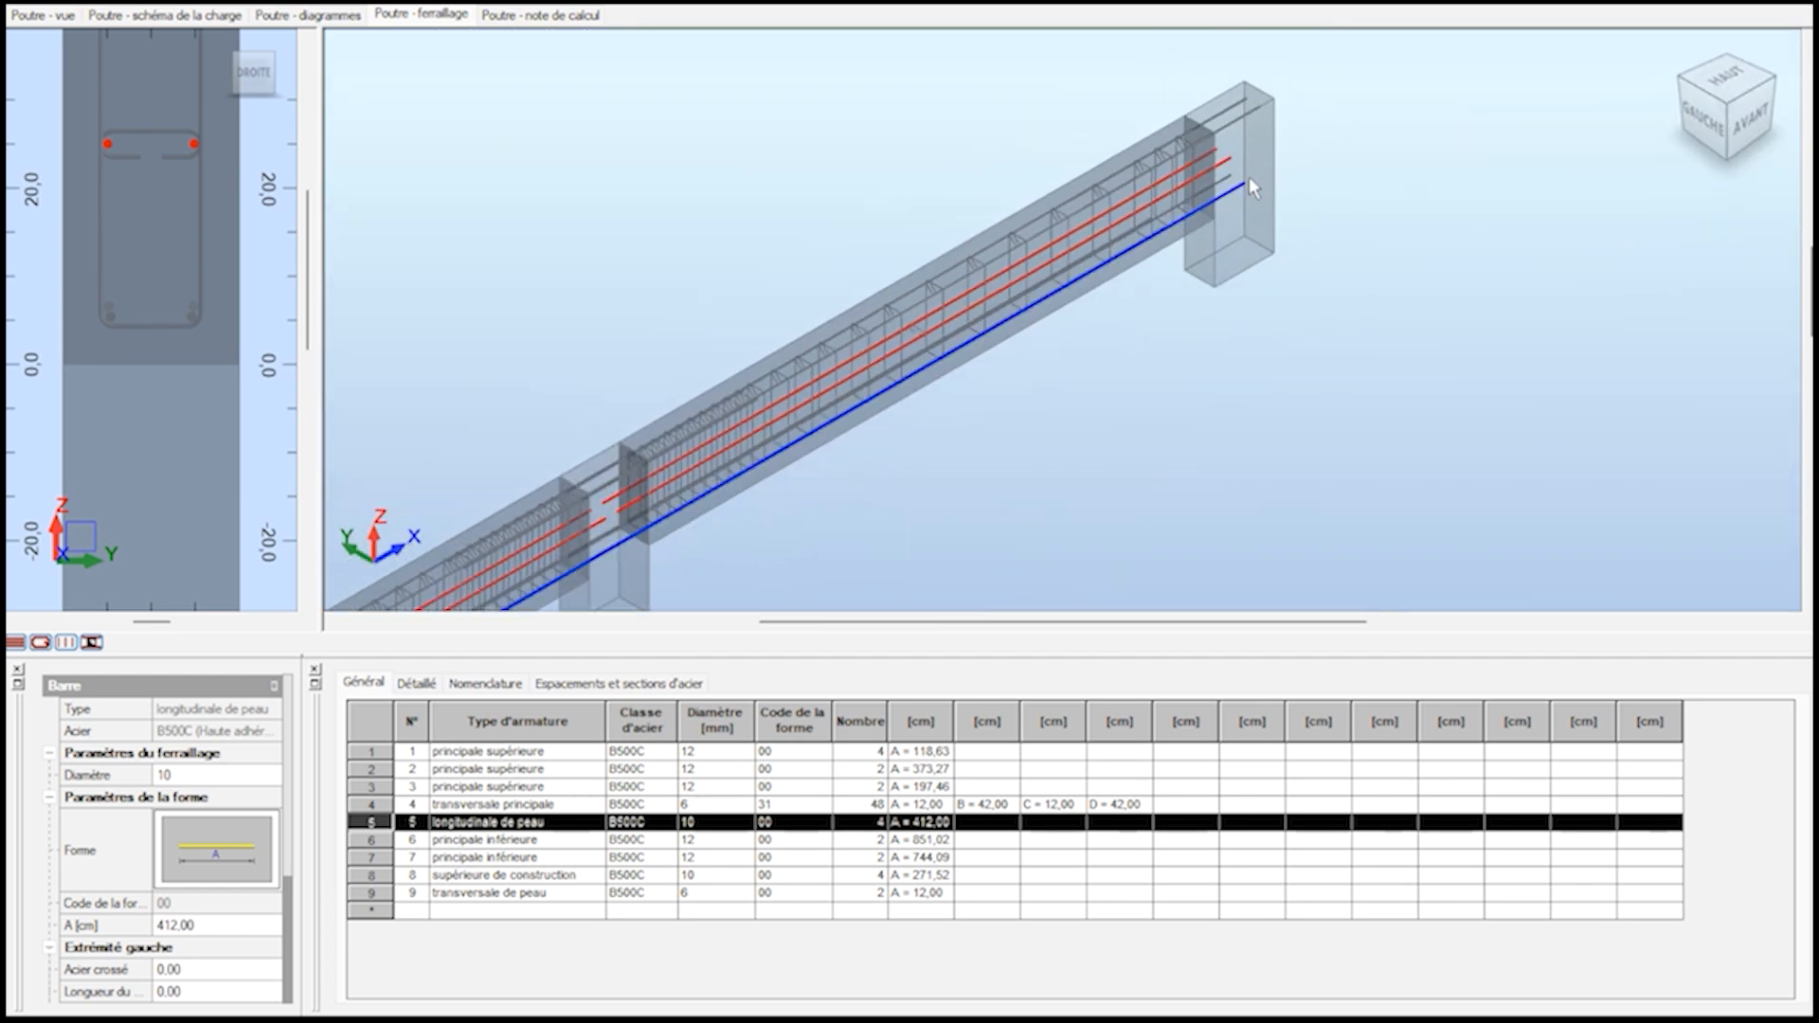
scroll(792, 542, down, 2)
scroll(742, 567, up, 3)
scroll(974, 538, up, 2)
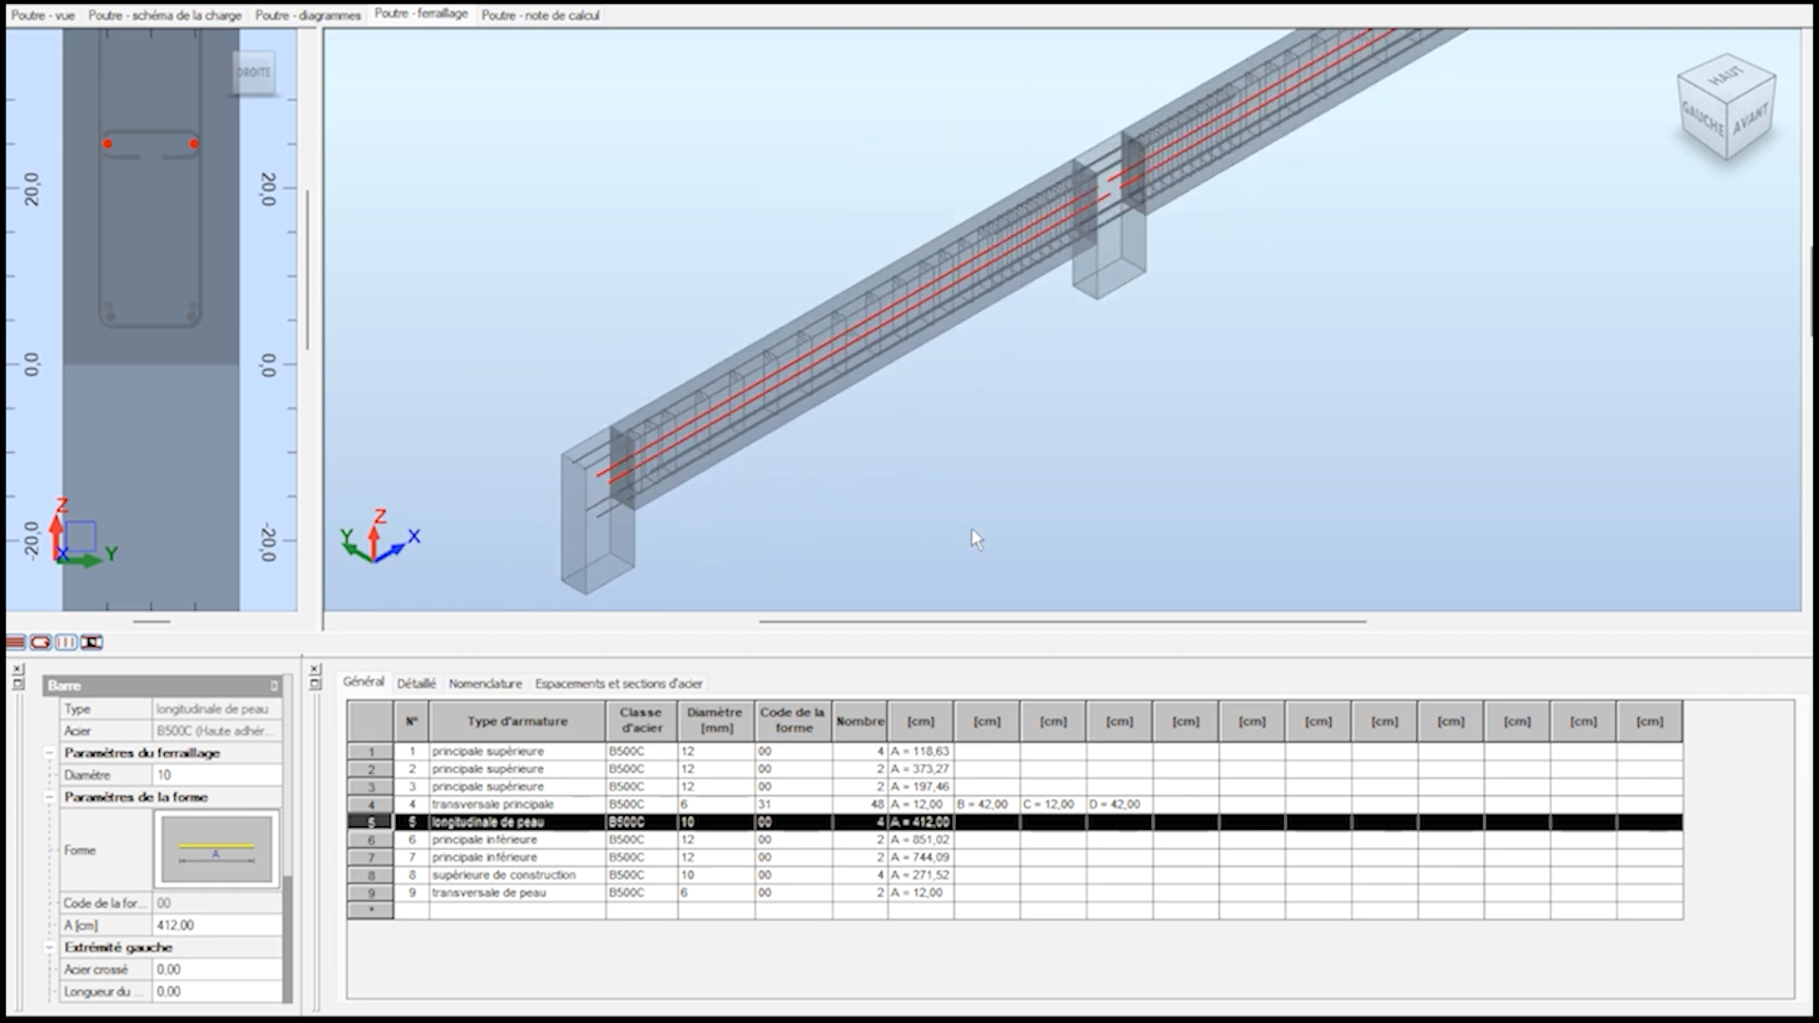
shift+middle_drag(1096, 481, 1048, 458)
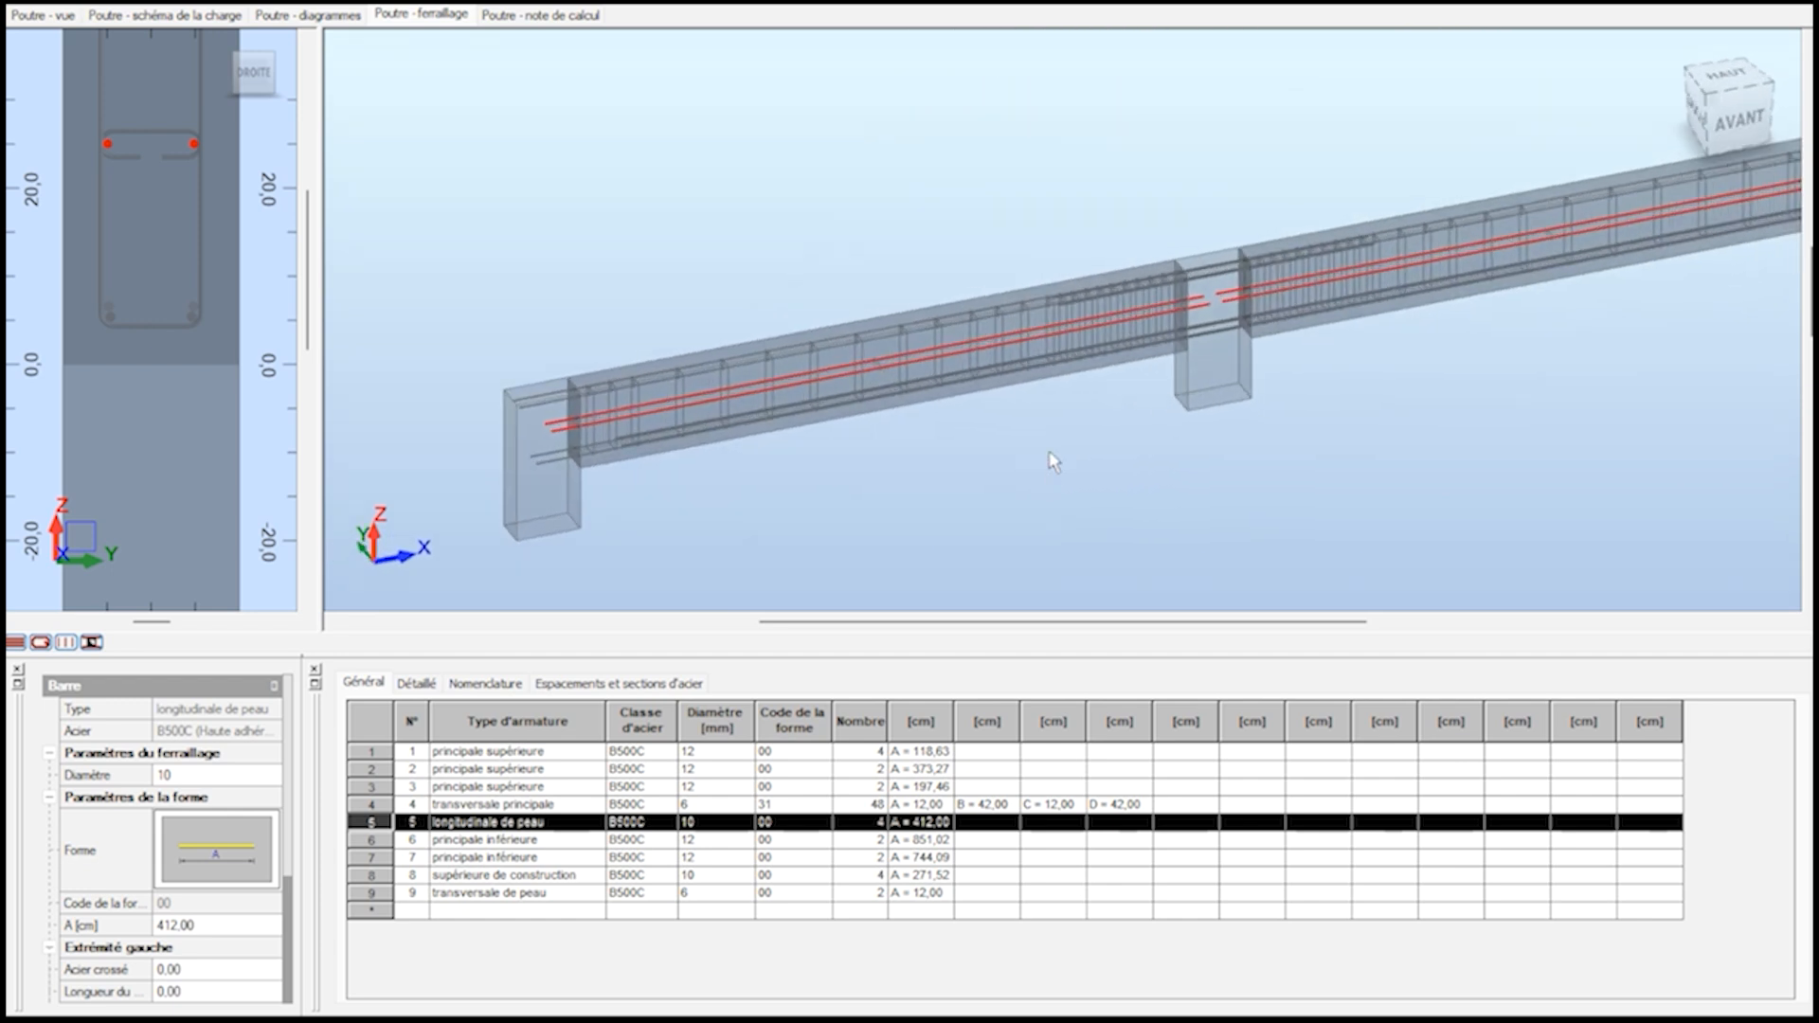
scroll(943, 403, down, 2)
scroll(1353, 313, up, 8)
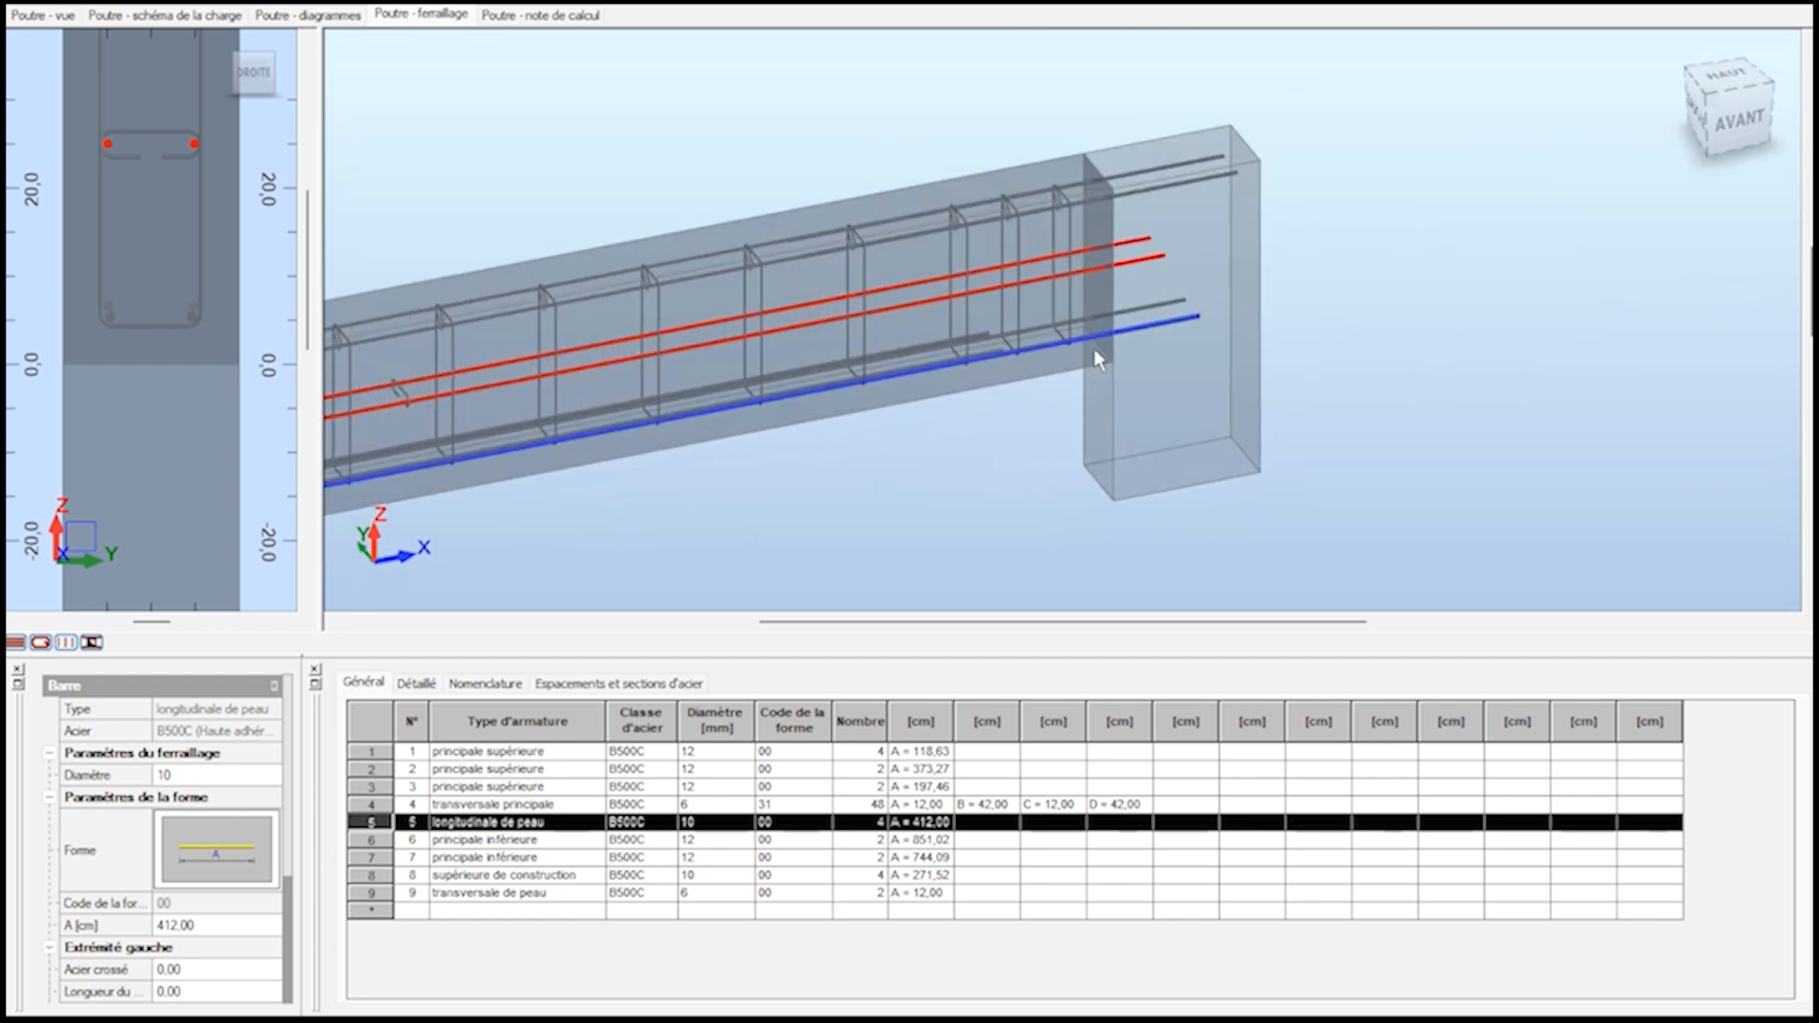
Examine the bottom main bars, top main bars and skin bars around the middle support in 3D.
click(982, 294)
scroll(1372, 356, down, 5)
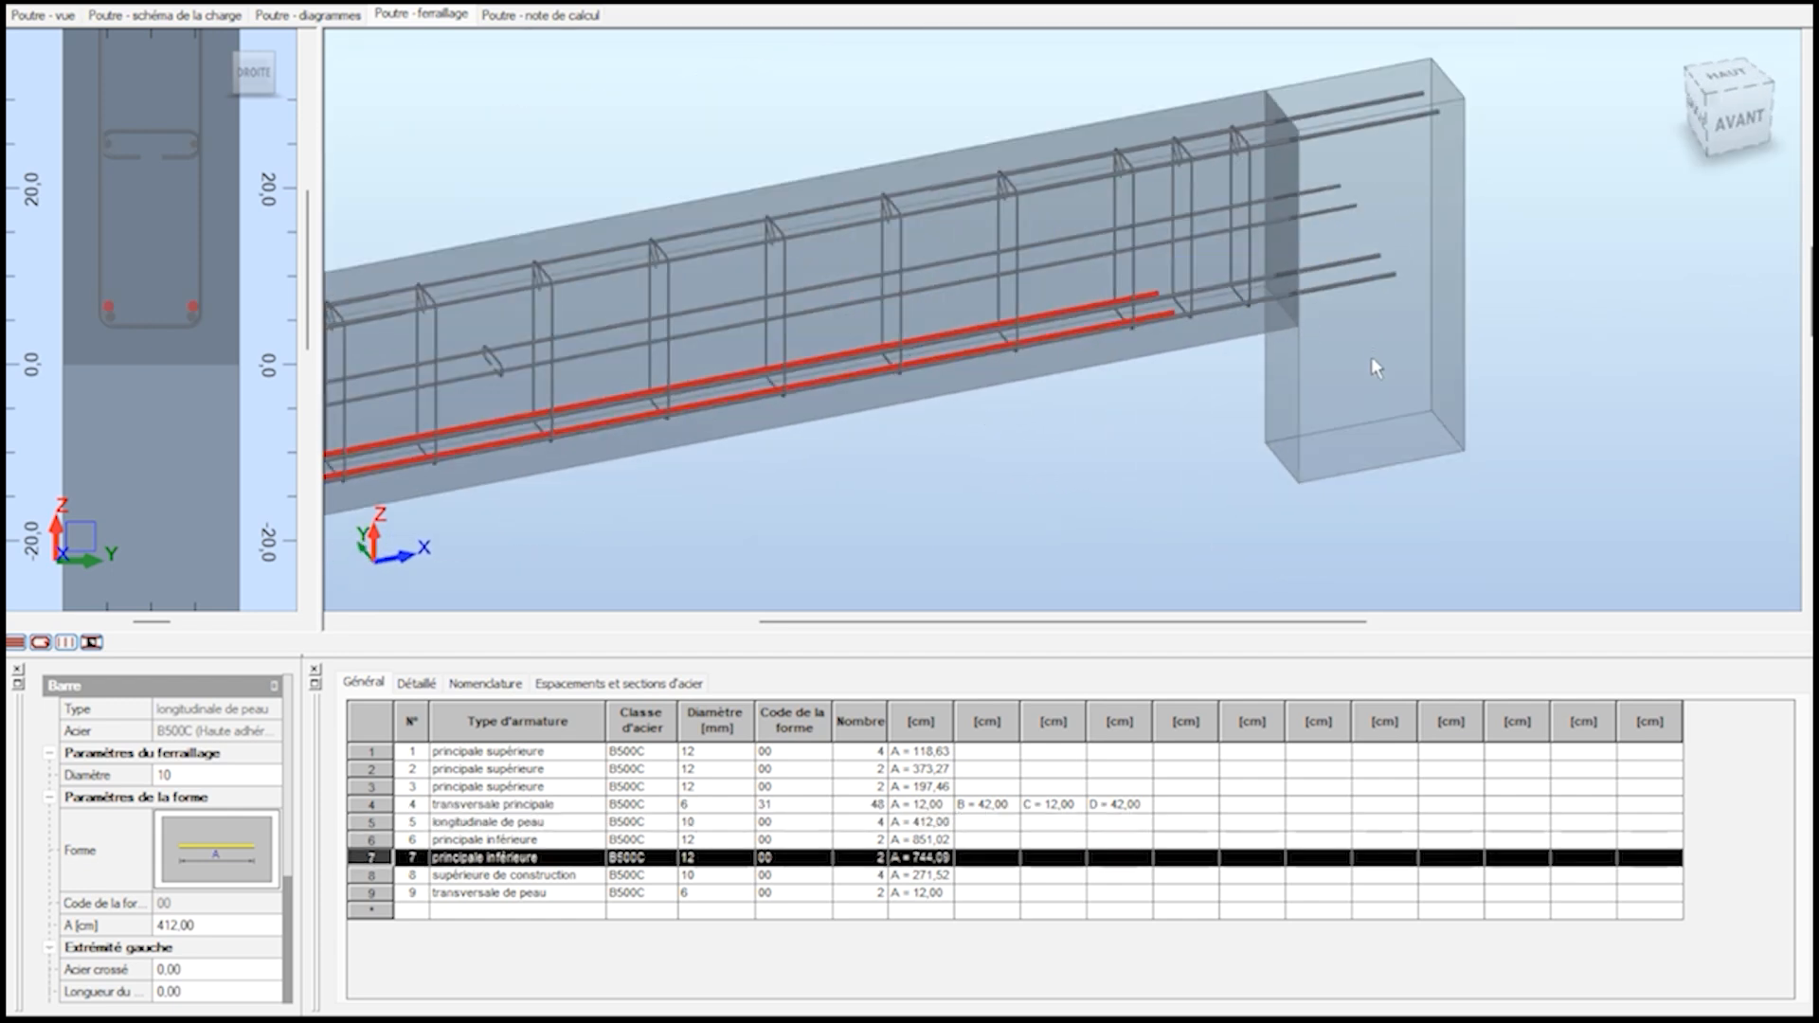
scroll(650, 521, down, 5)
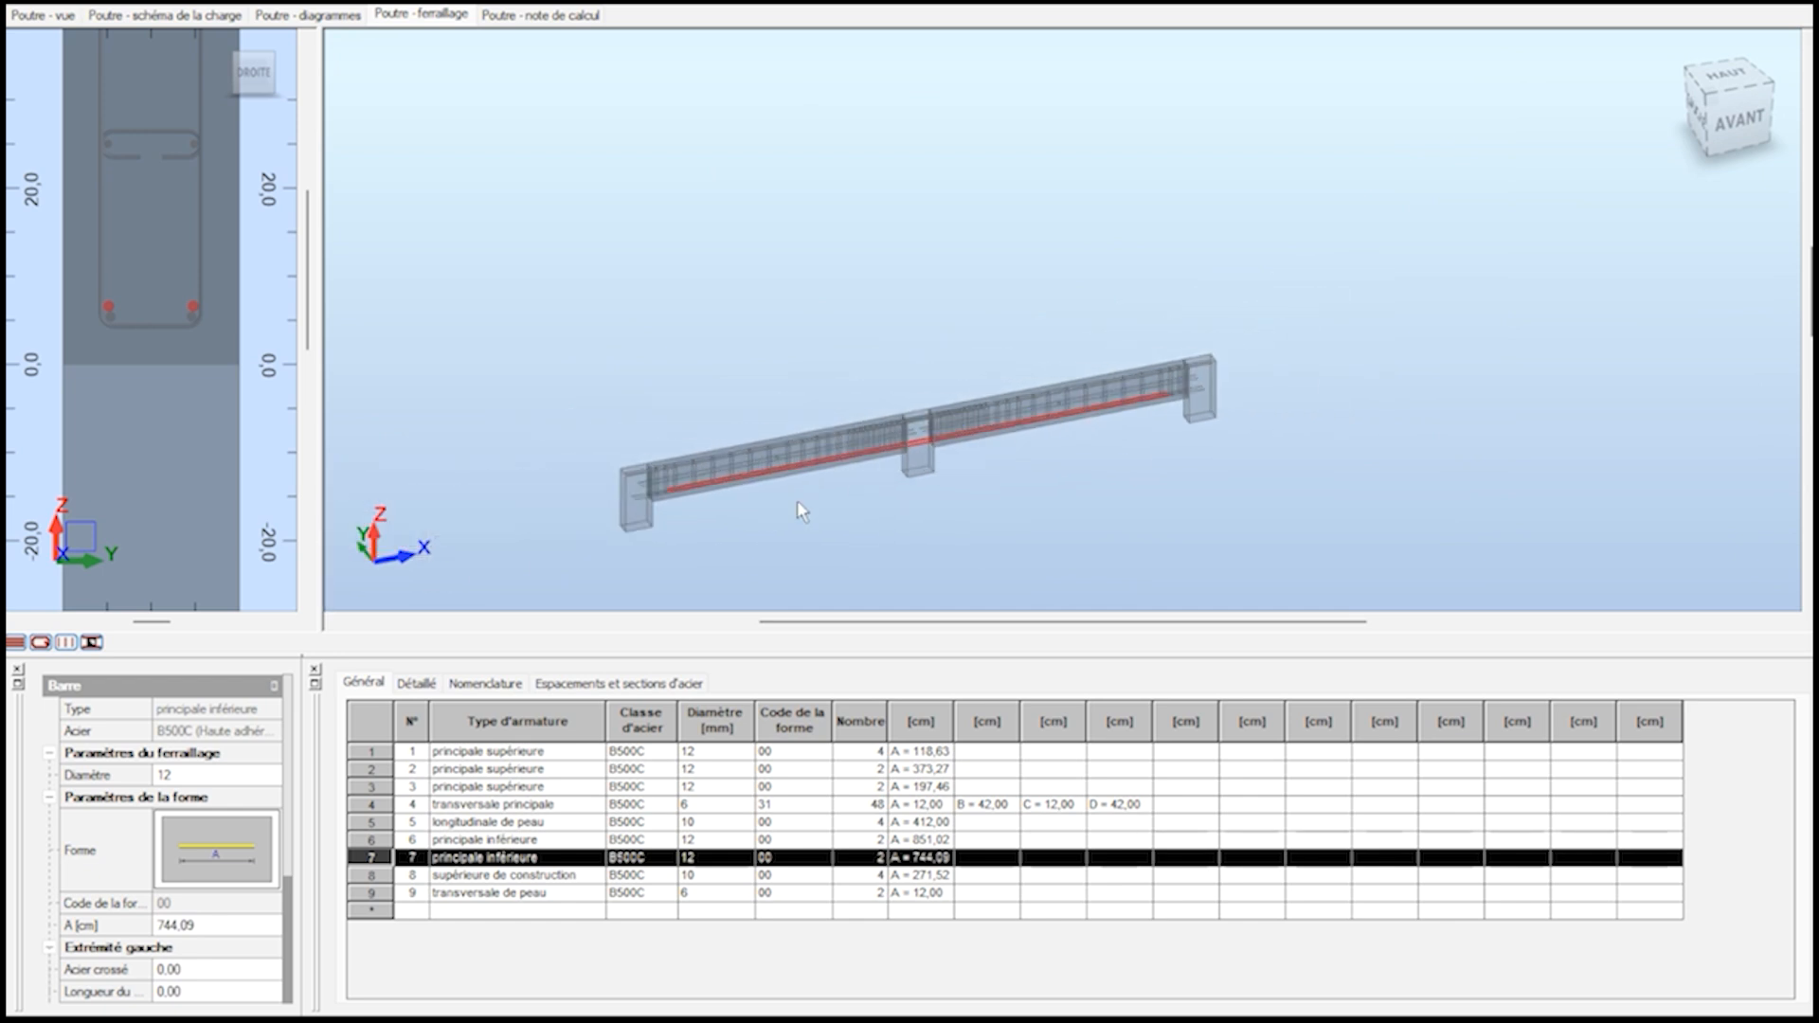
scroll(689, 507, up, 8)
scroll(544, 475, up, 5)
scroll(544, 475, down, 5)
scroll(726, 455, down, 3)
scroll(730, 462, up, 8)
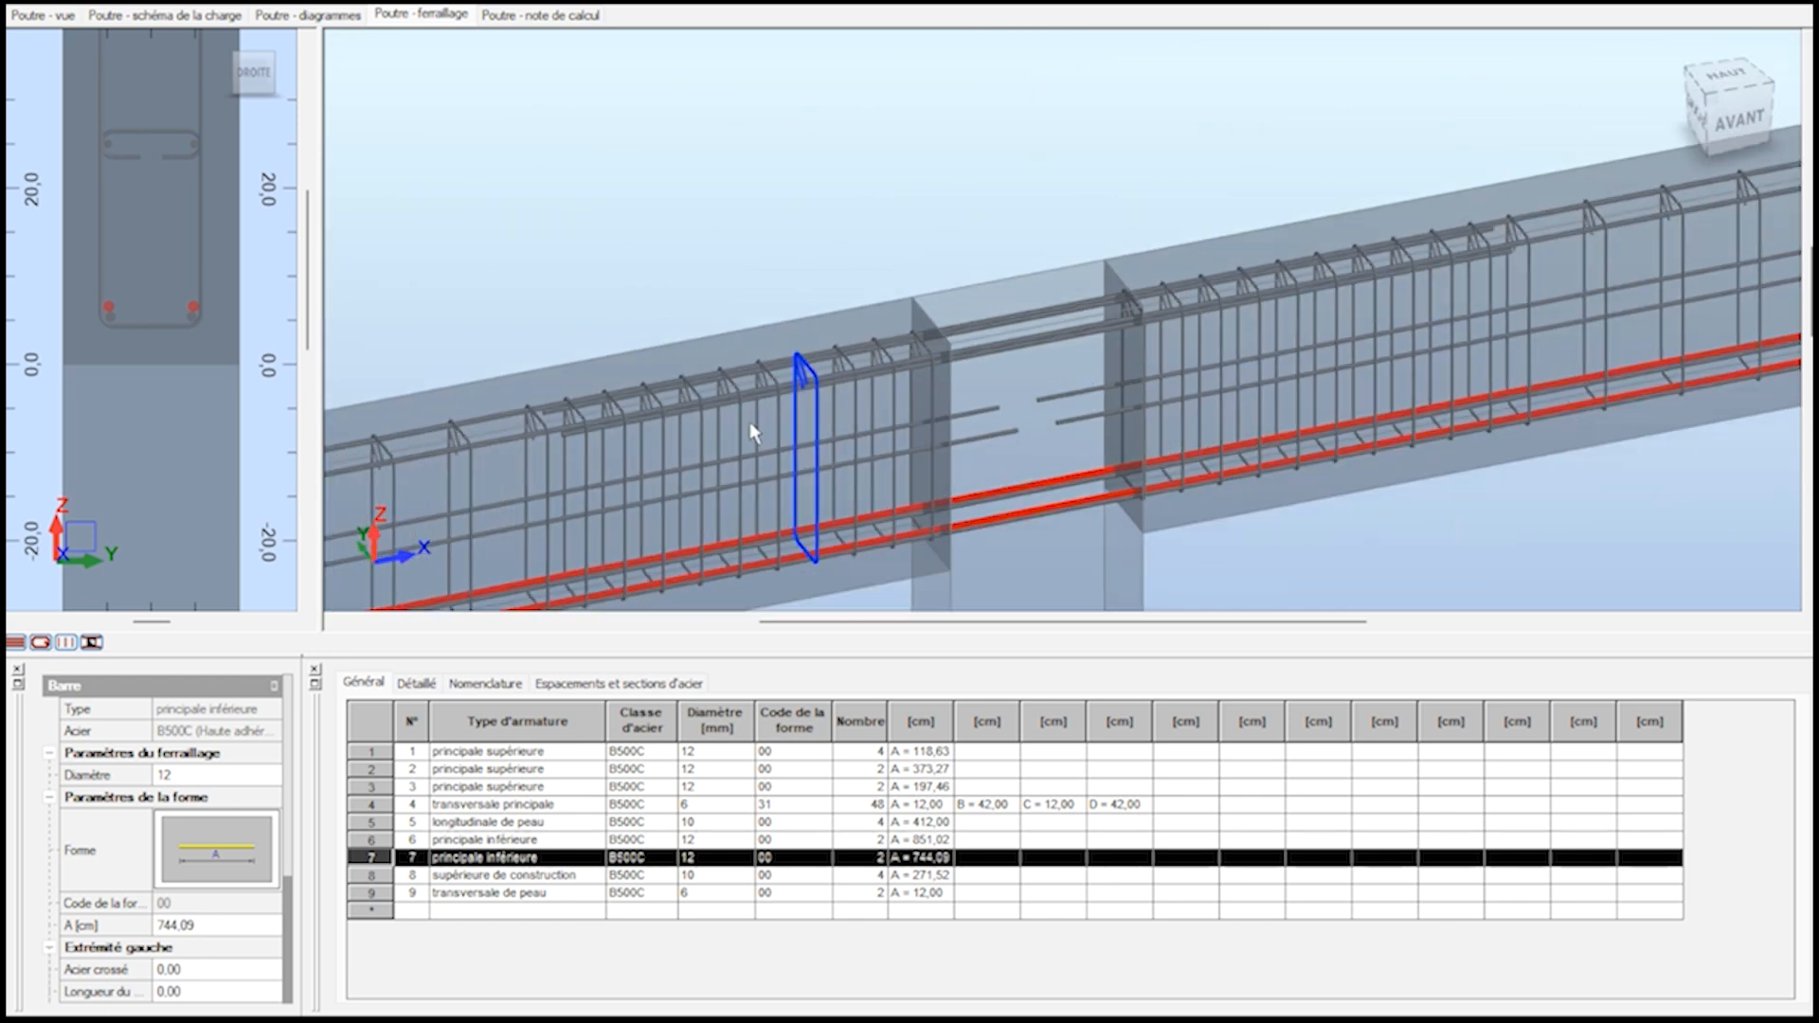
scroll(564, 453, down, 5)
click(533, 410)
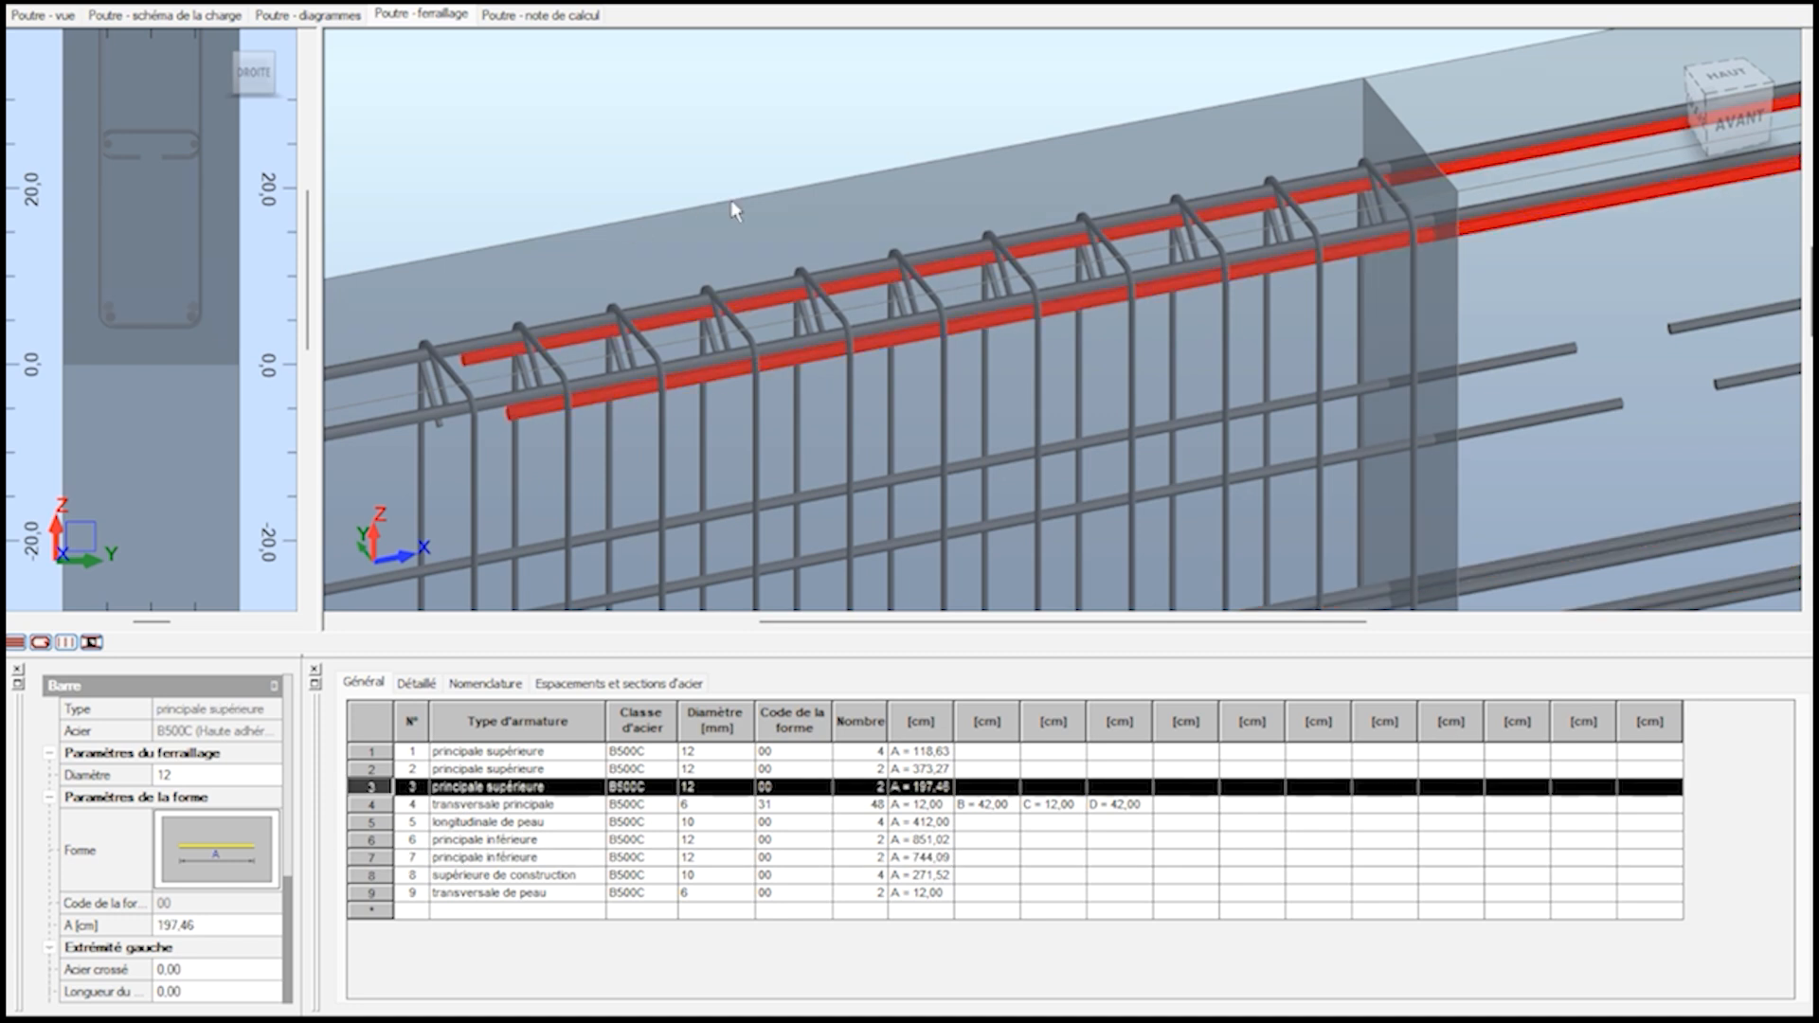
scroll(1158, 315, up, 3)
click(1277, 304)
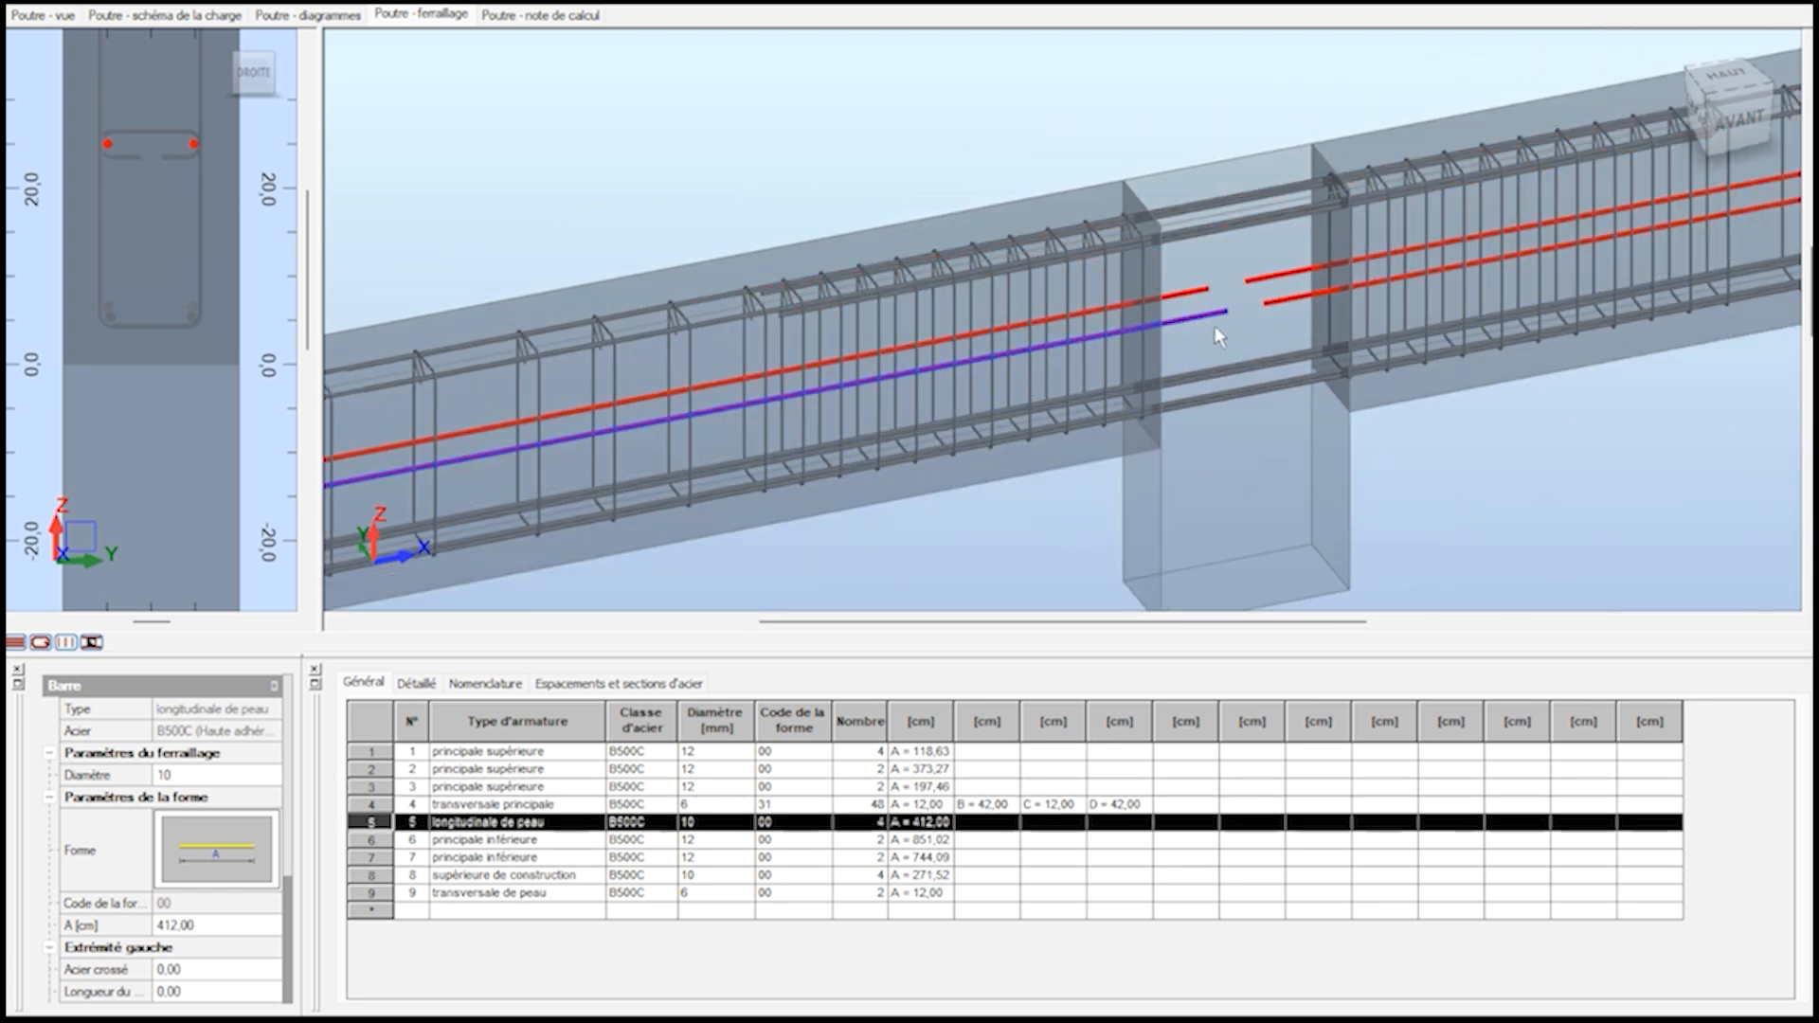
scroll(748, 437, down, 5)
scroll(1403, 453, up, 2)
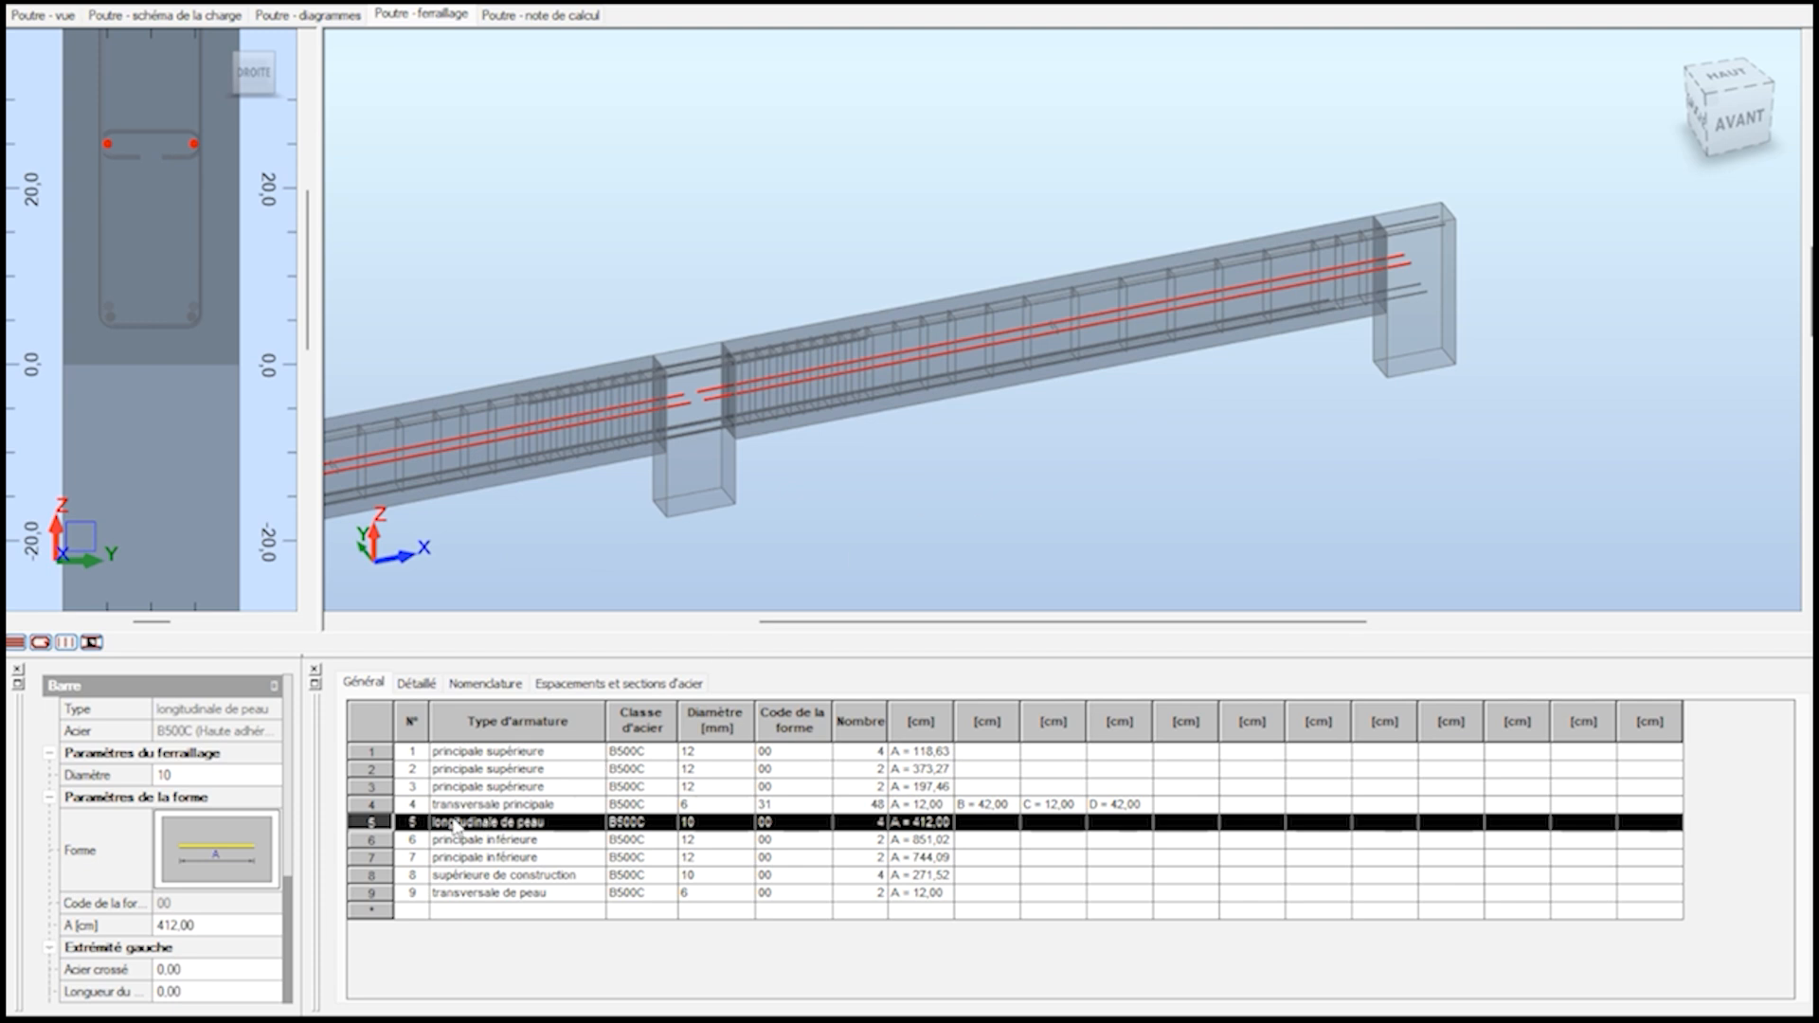
Set the skin longitudinal bars' diameter to 8 mm in the reinforcement table.
click(713, 834)
click(744, 823)
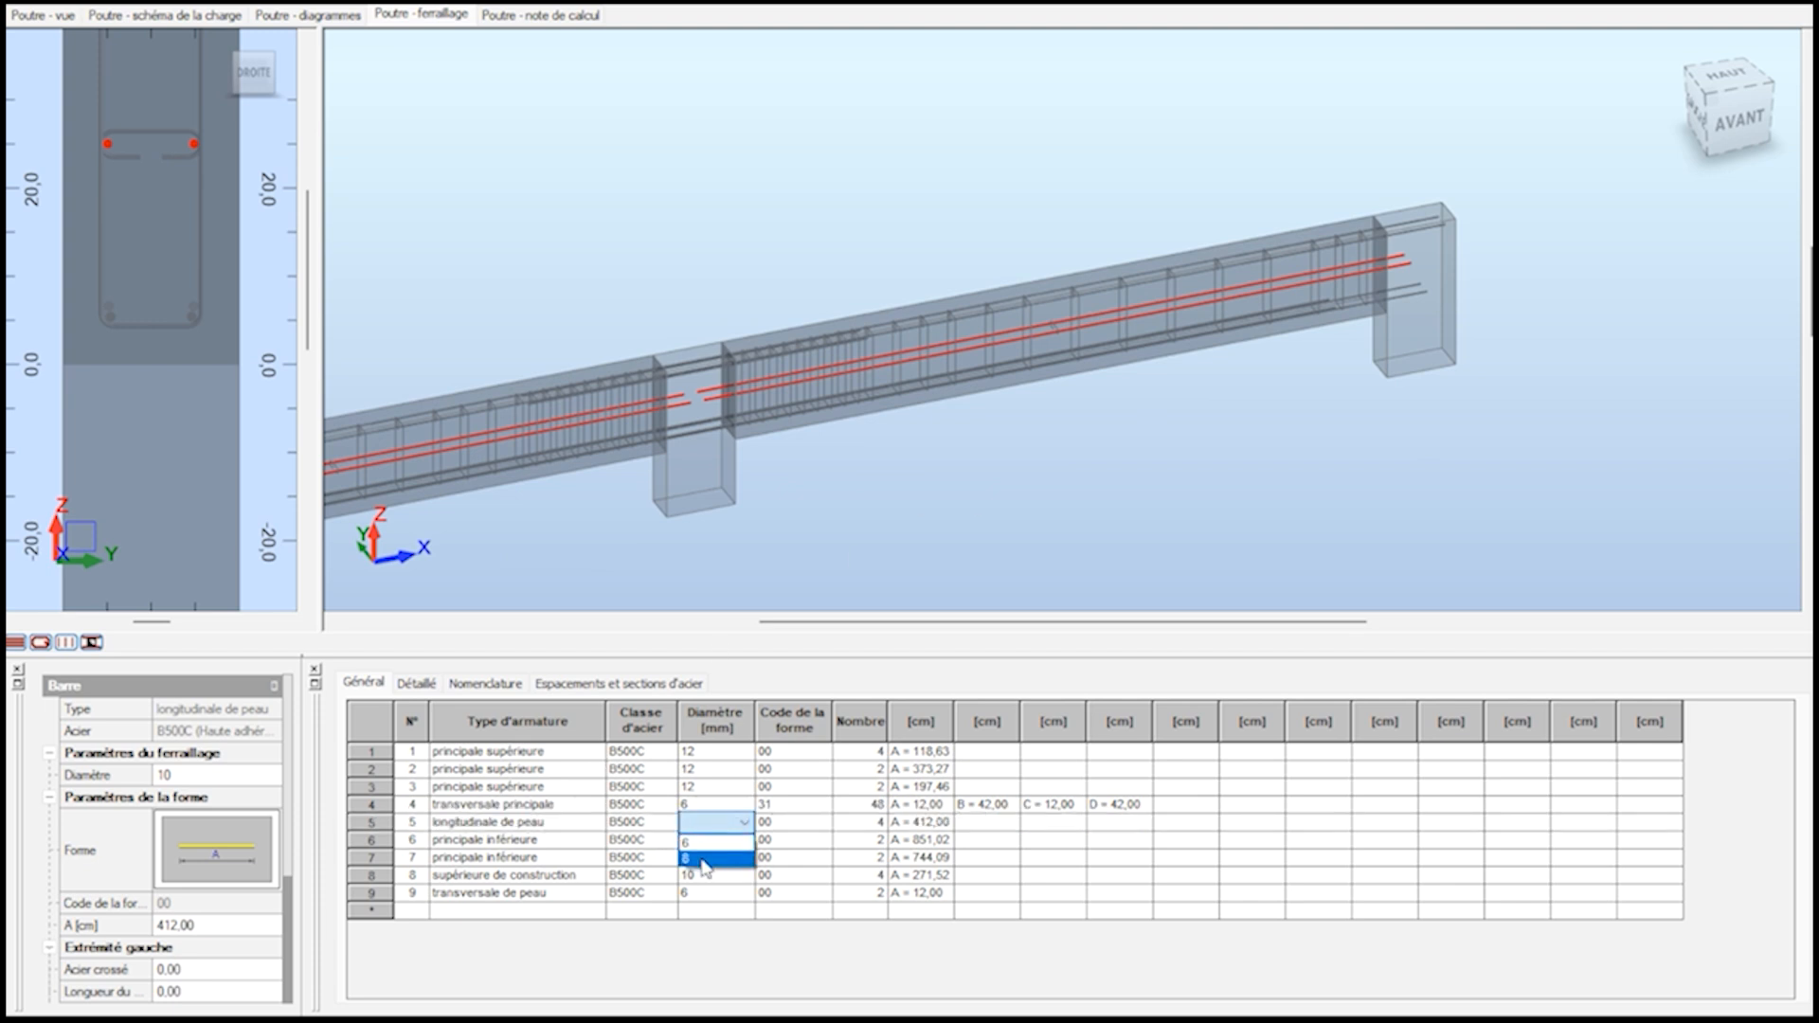
click(703, 865)
click(715, 823)
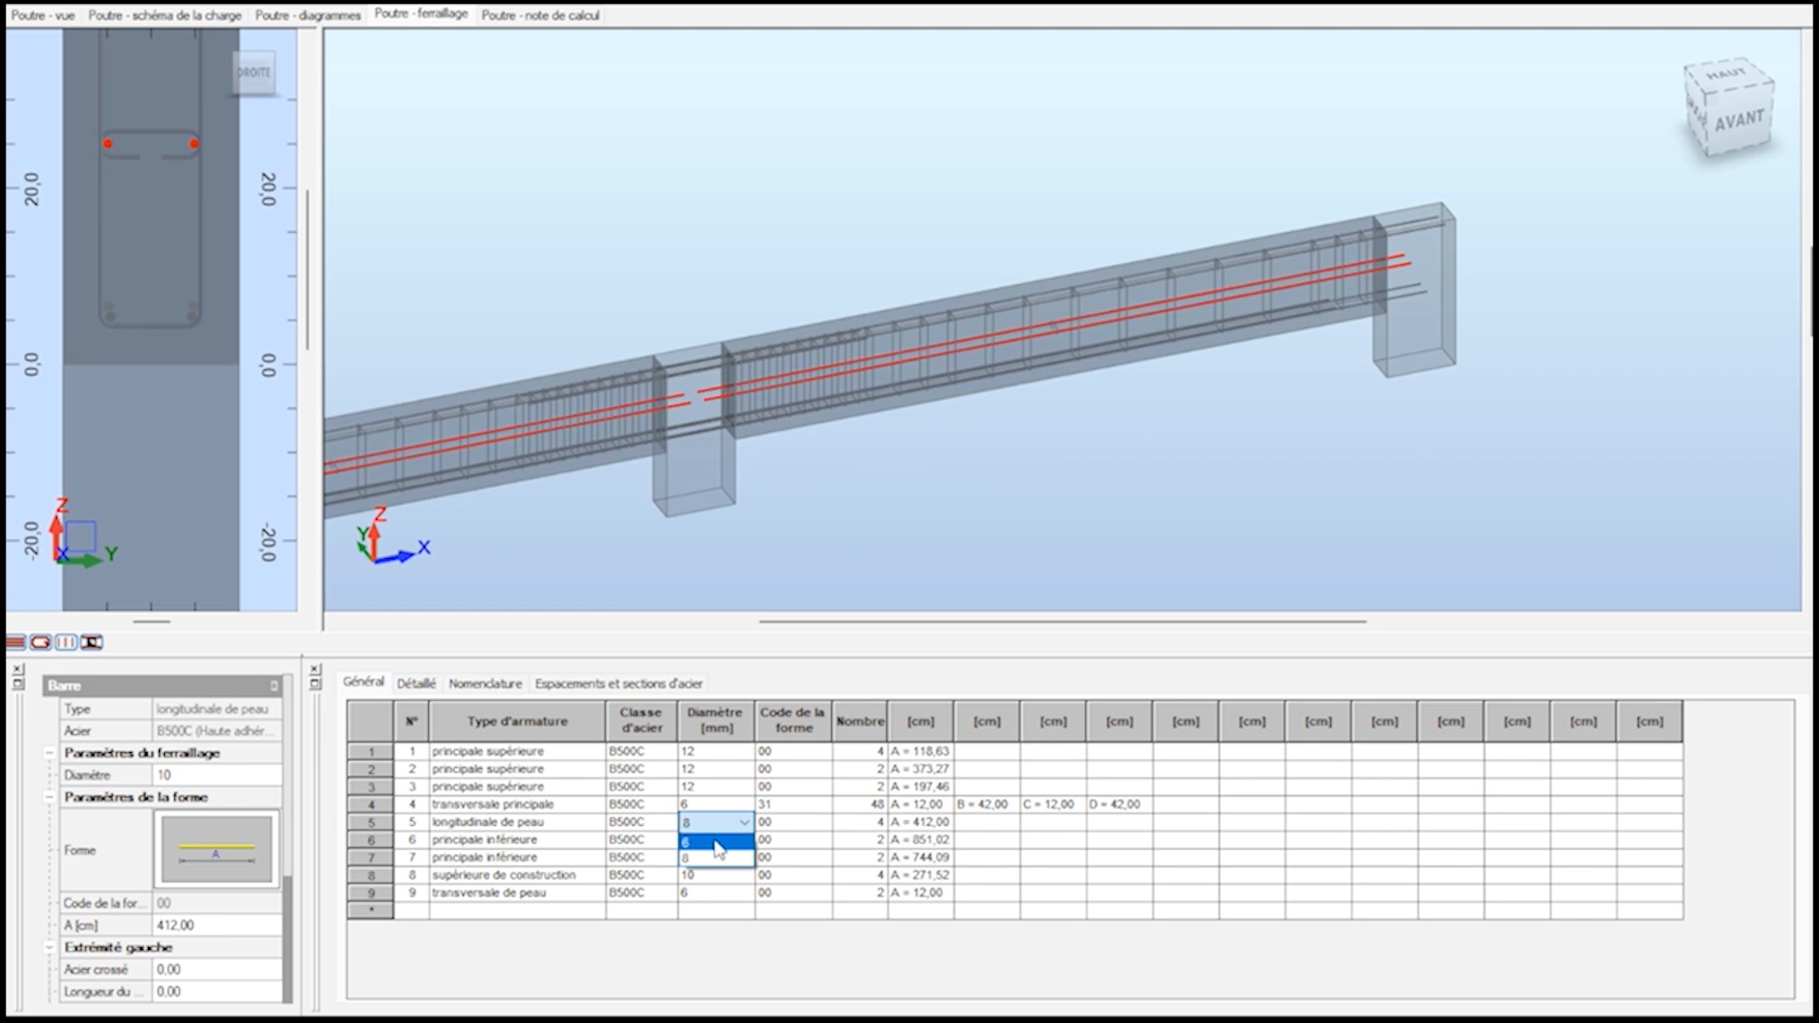
click(706, 832)
click(850, 513)
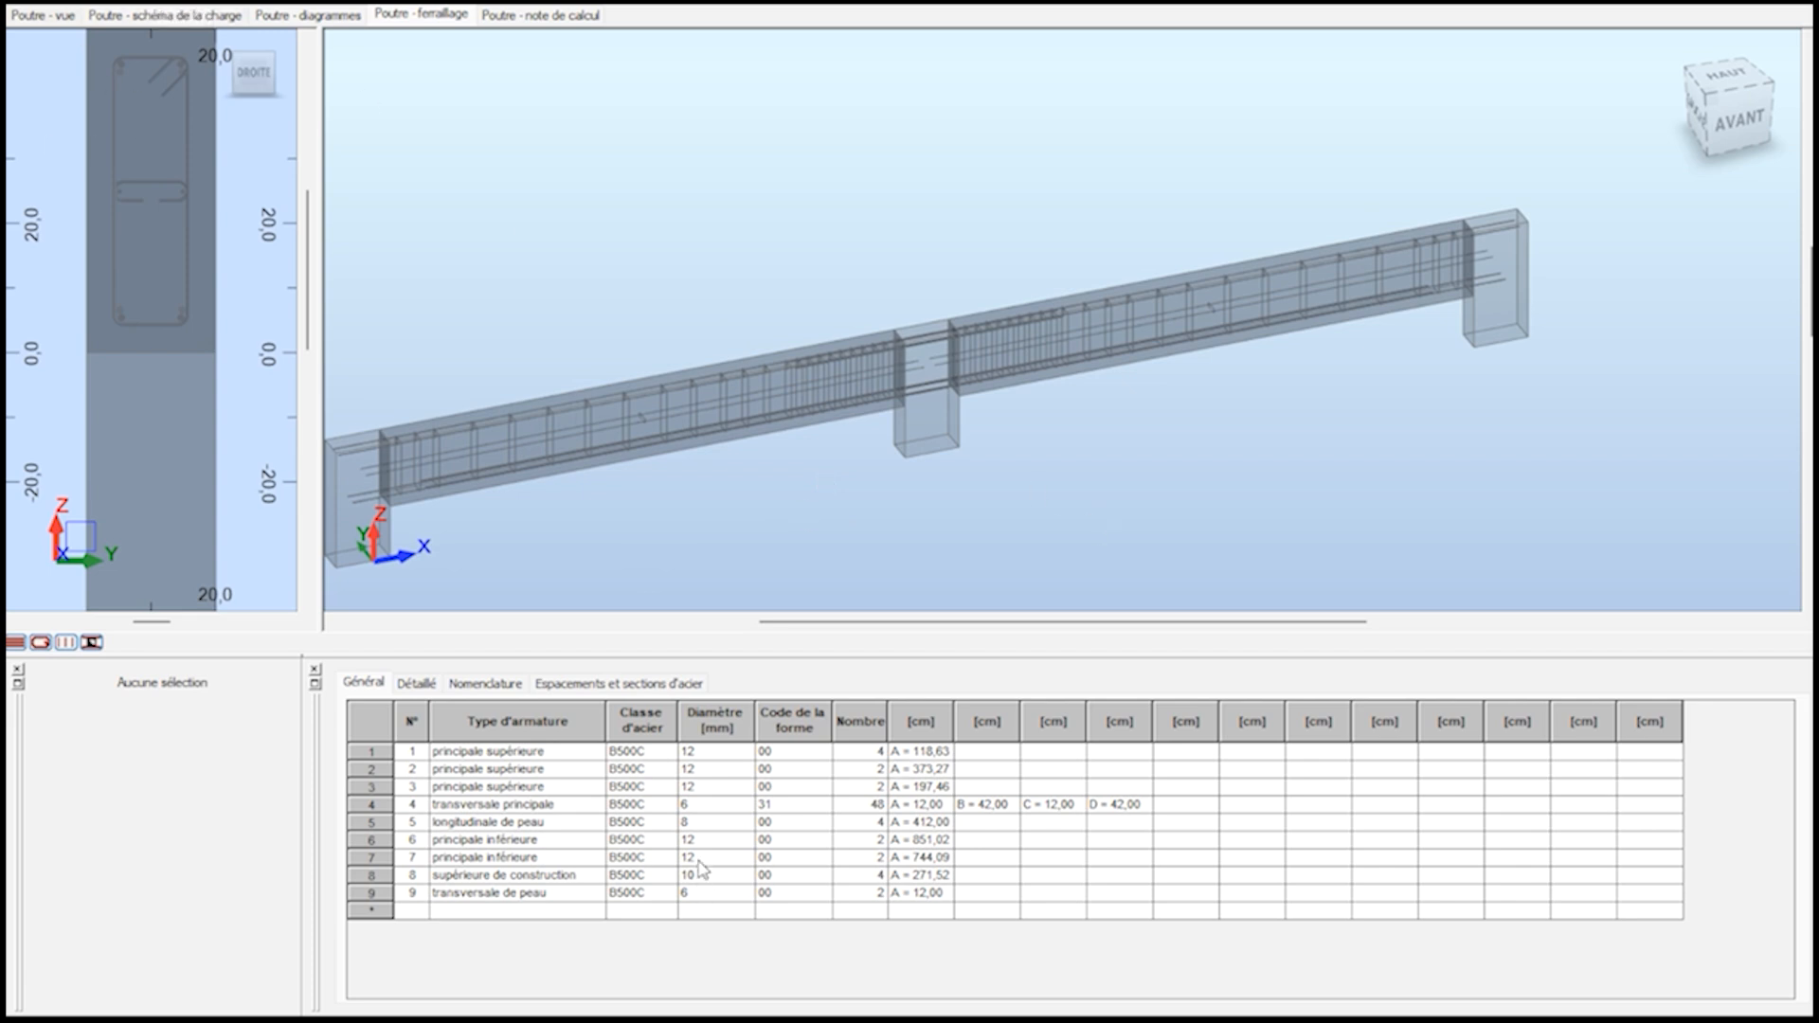
click(746, 826)
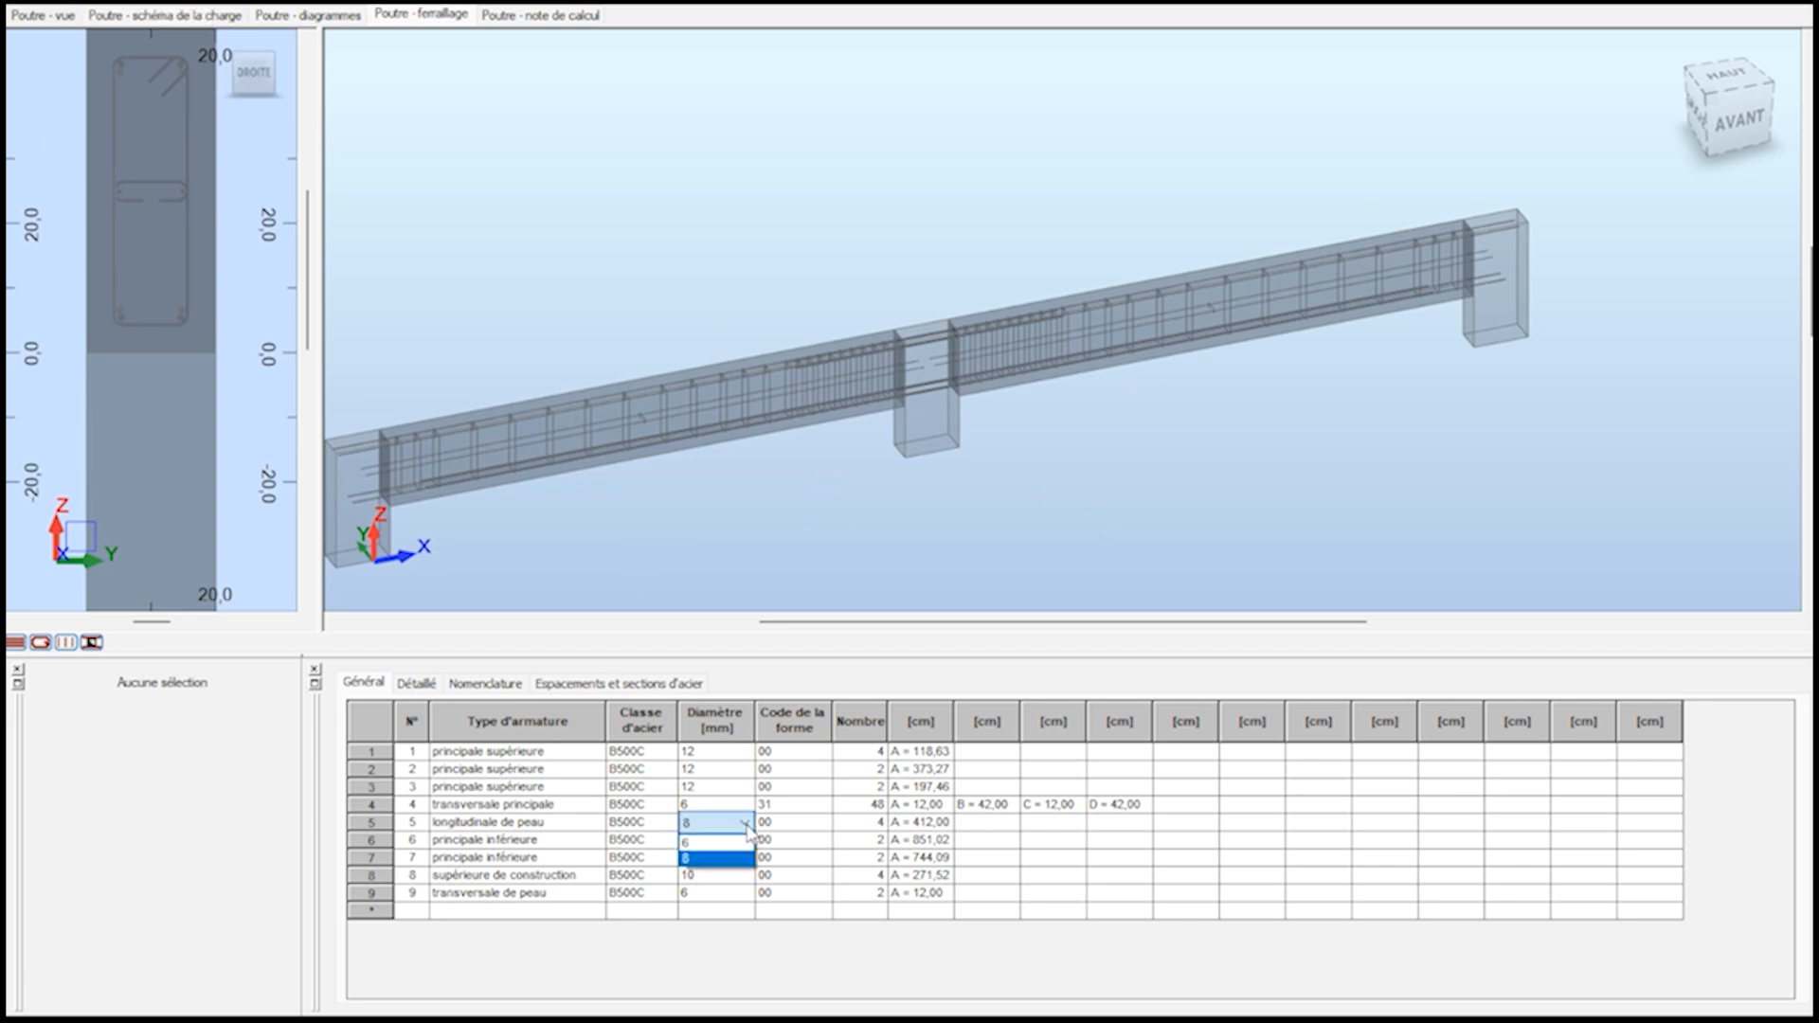
click(745, 824)
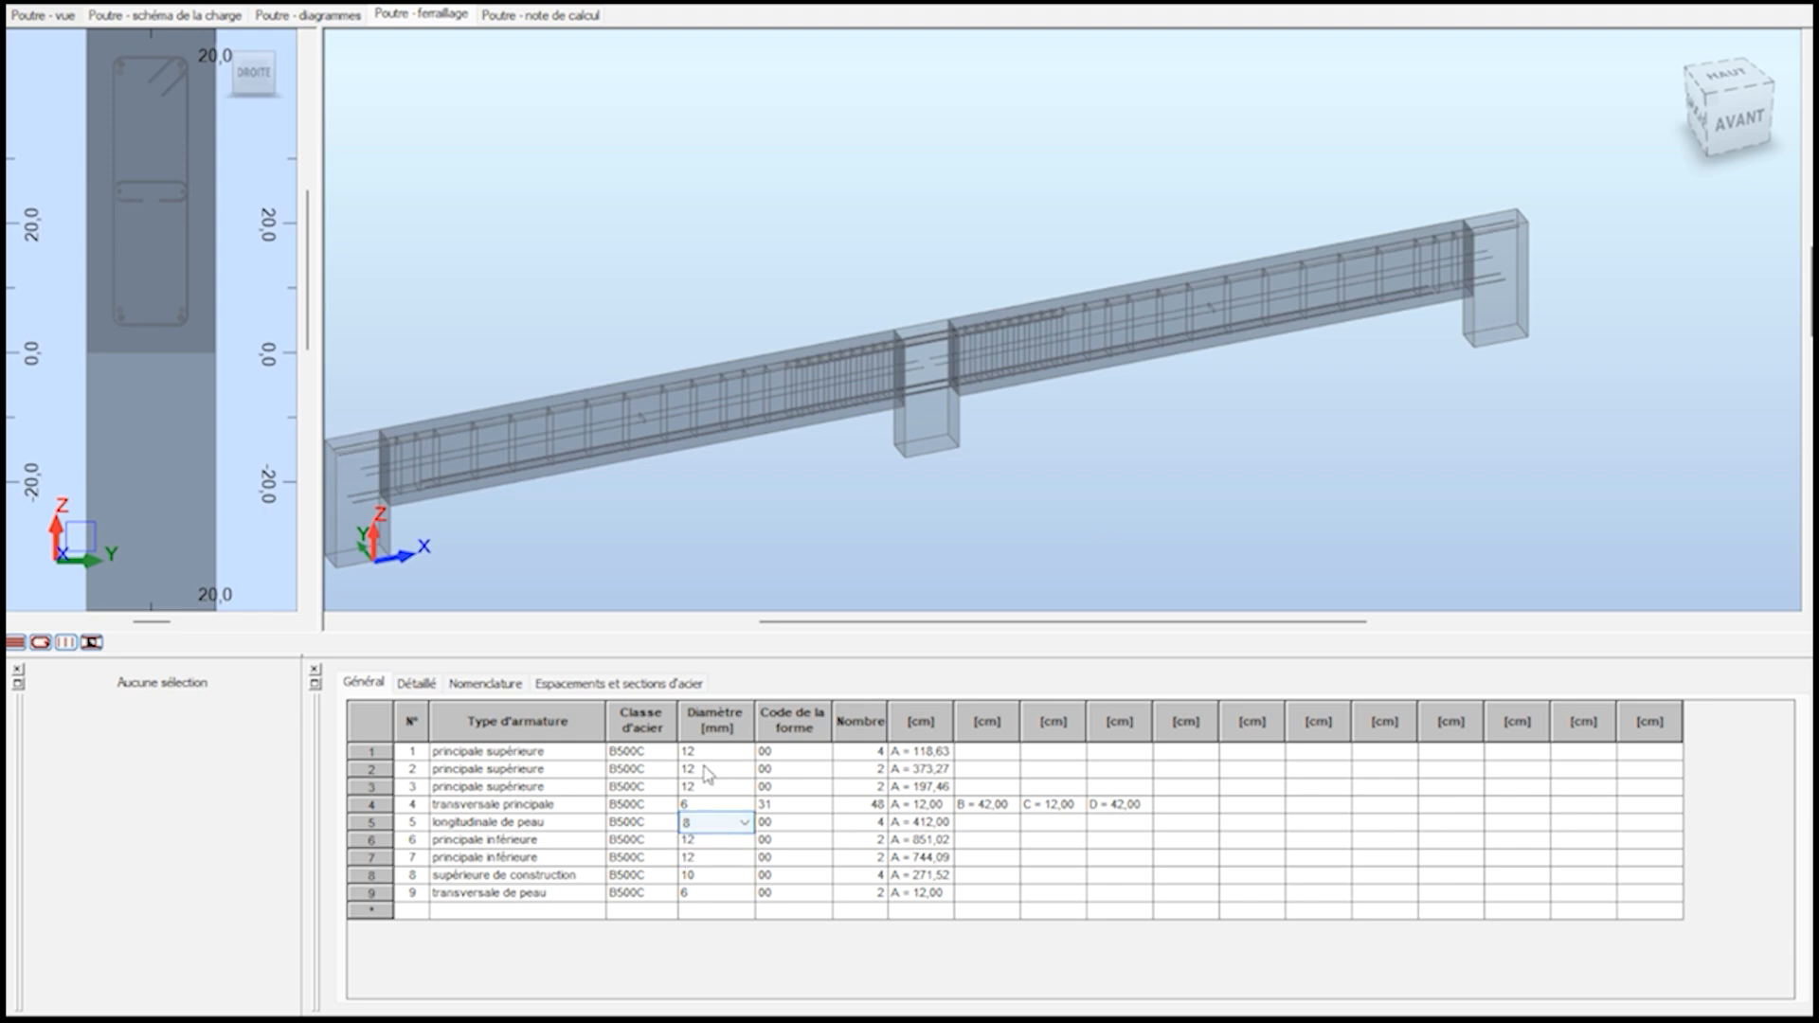
click(798, 823)
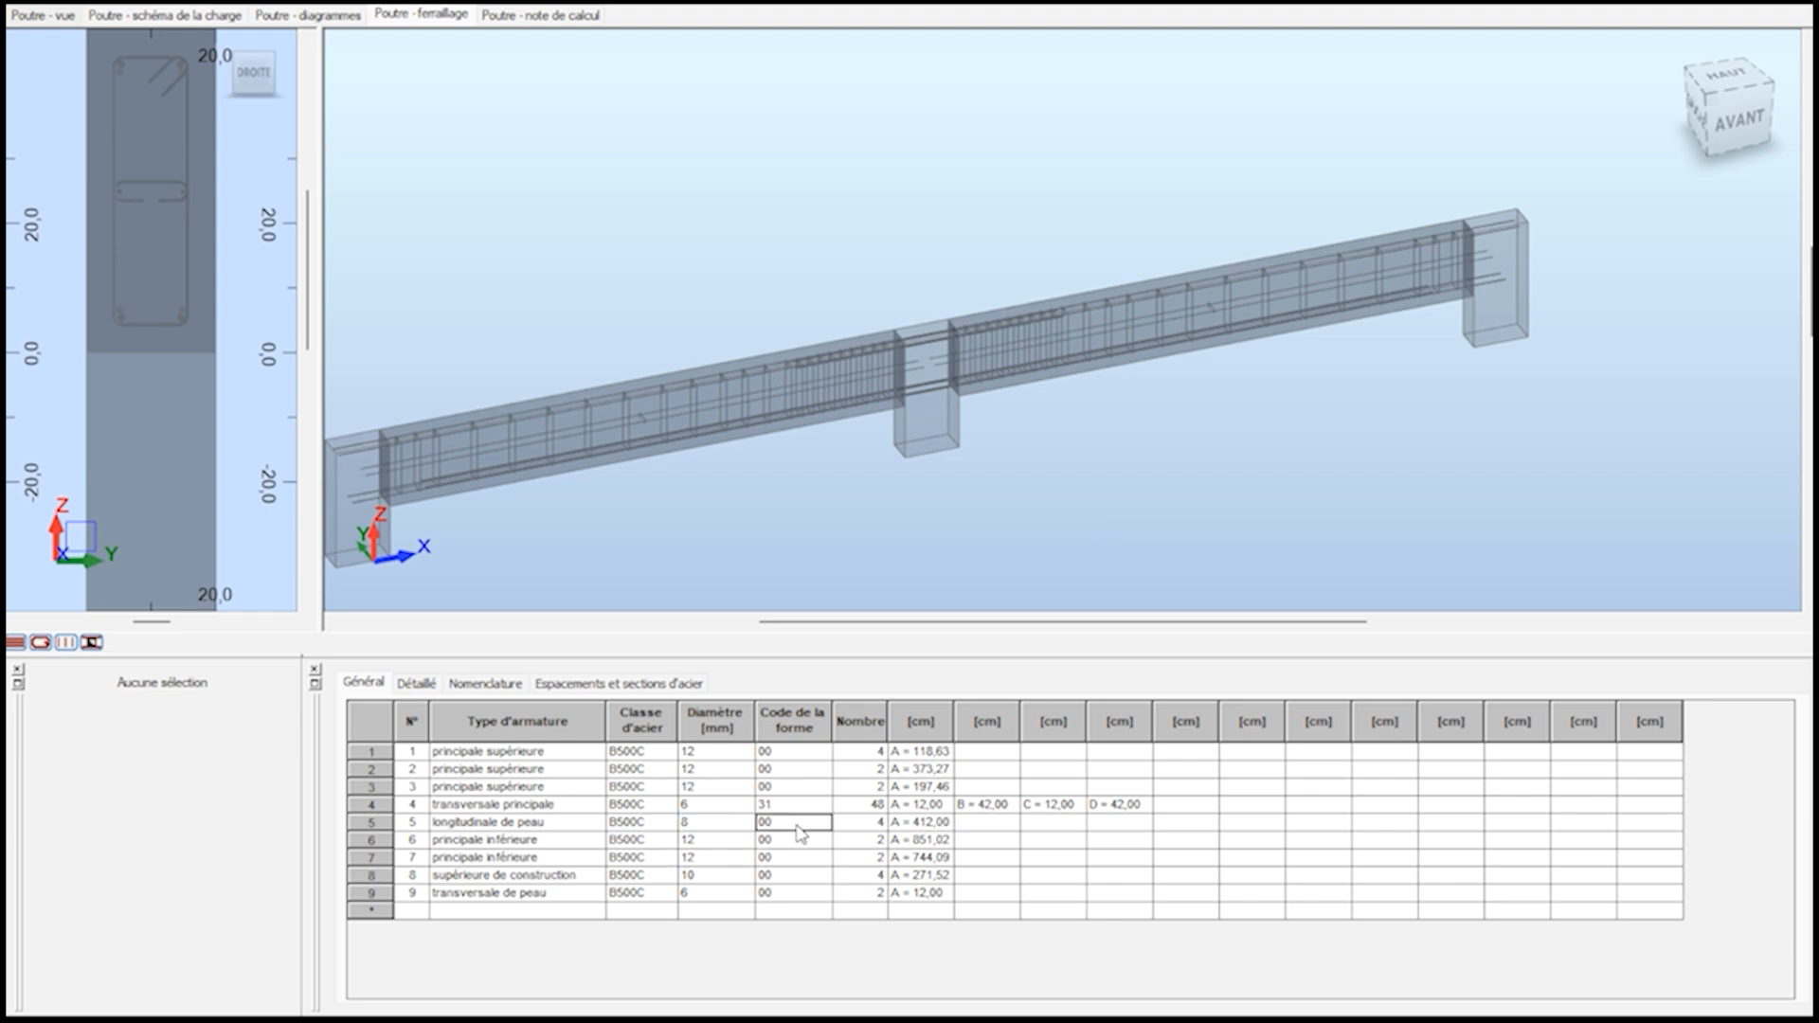
scroll(914, 374, up, 5)
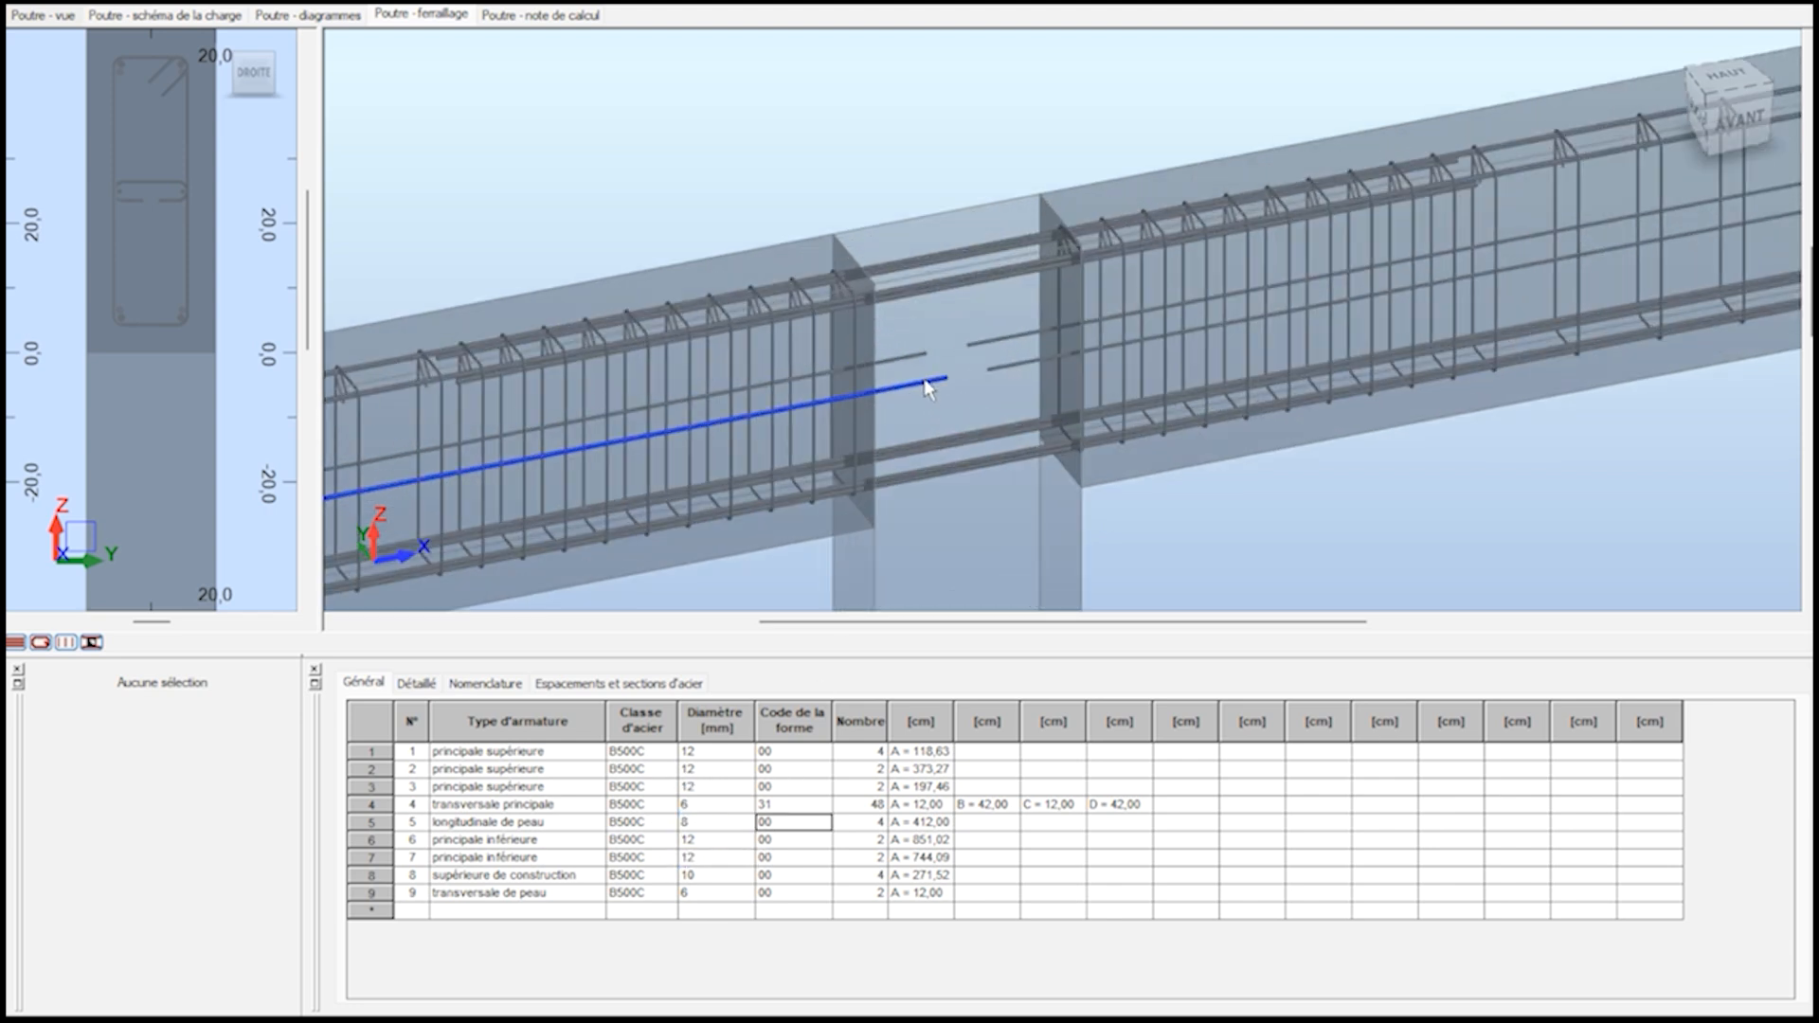
click(930, 378)
double_click(745, 824)
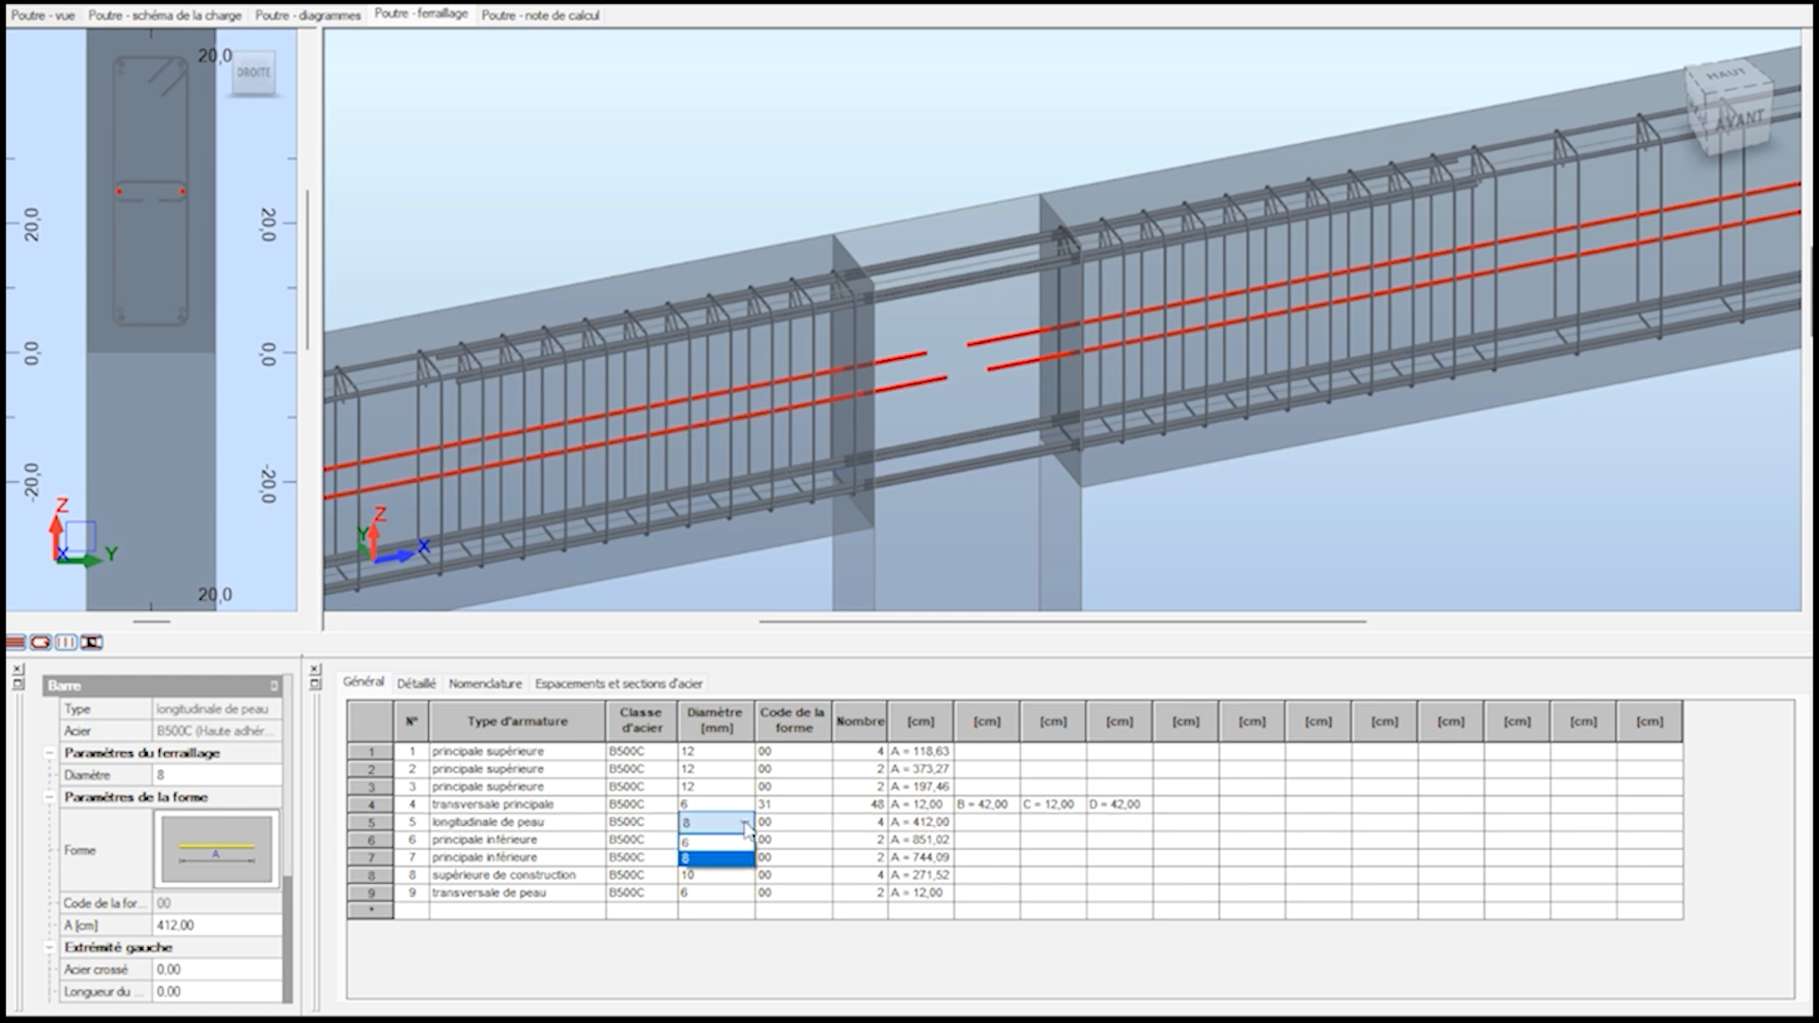
click(721, 824)
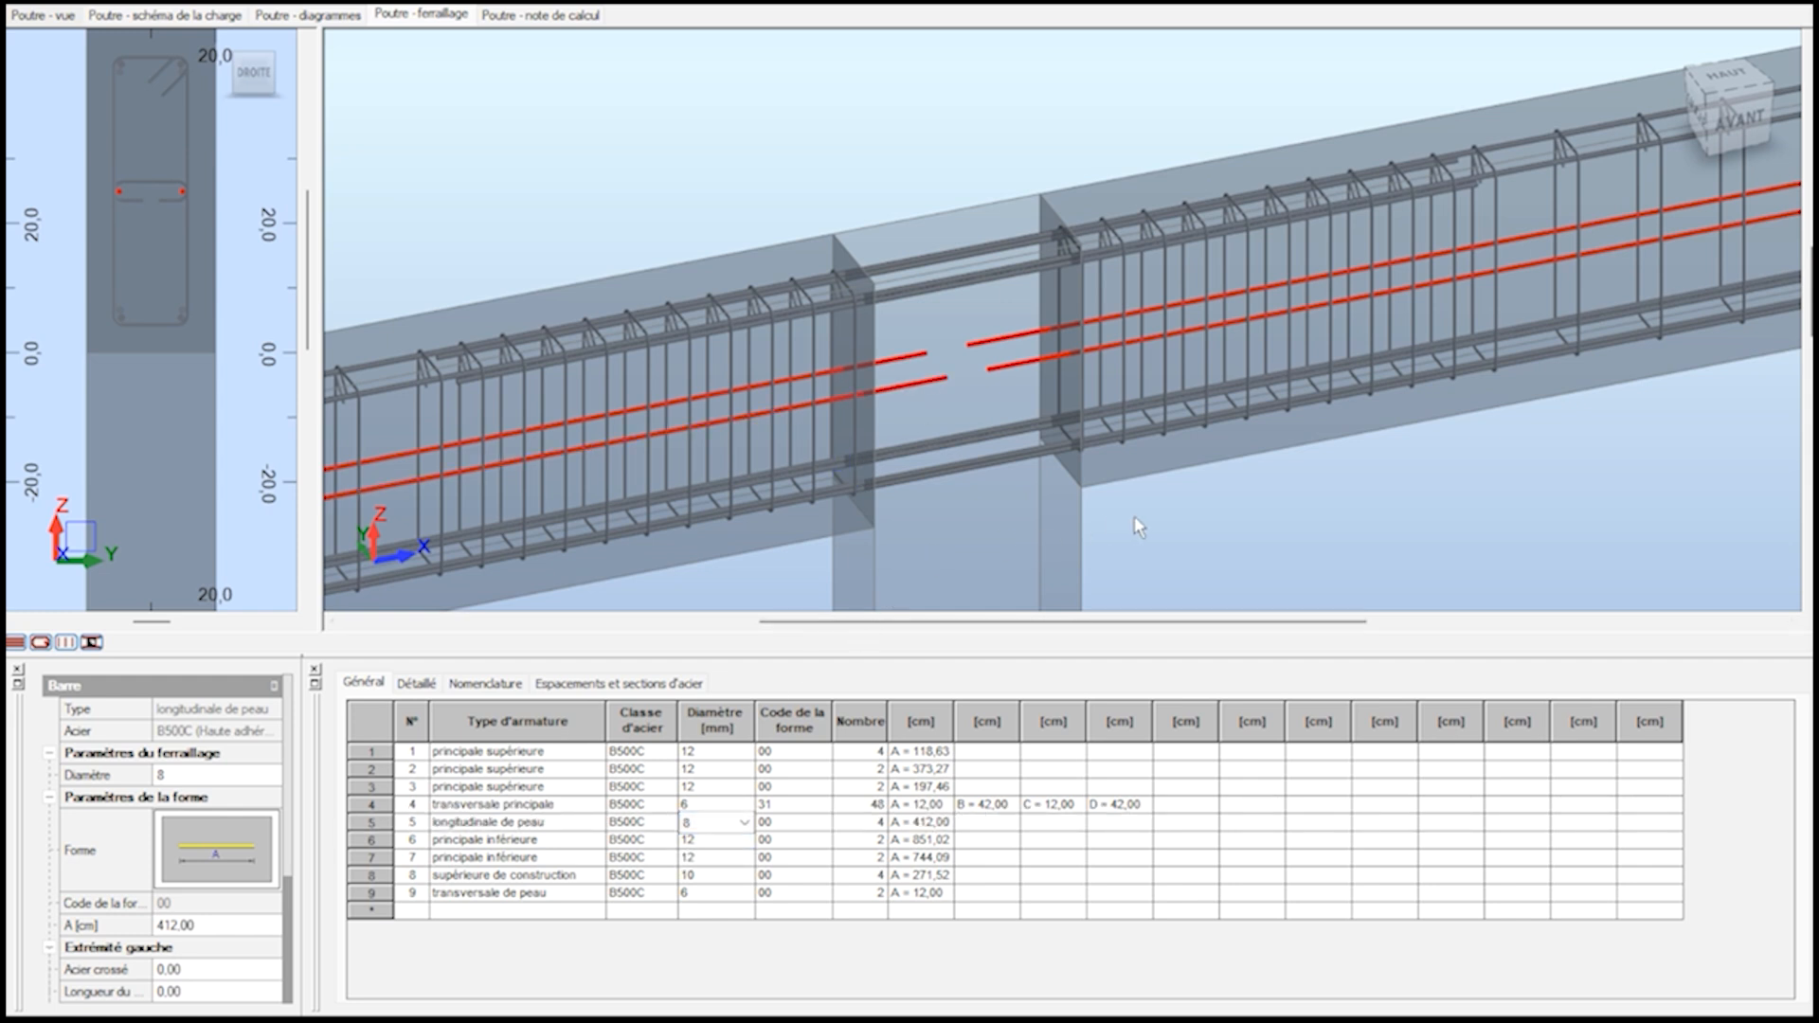
click(1119, 547)
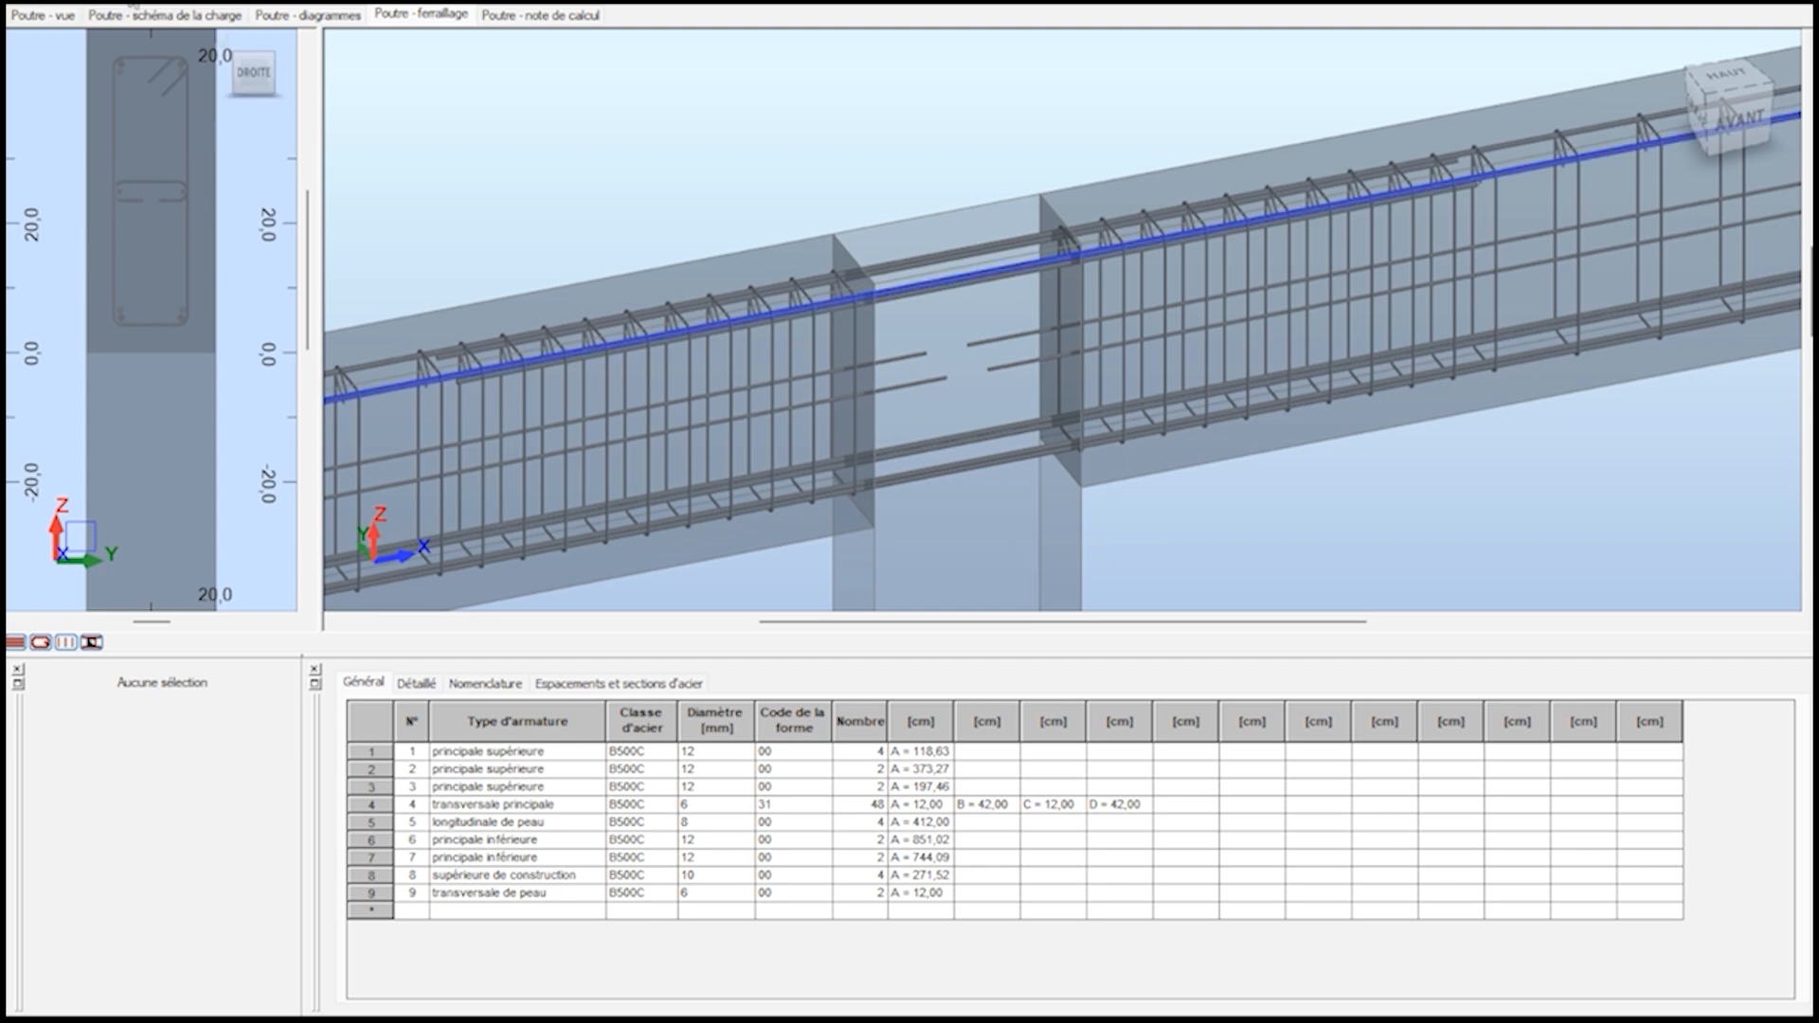
Recalculate the beam with drawing generation enabled for the calculated elements.
scroll(1227, 430, down, 1)
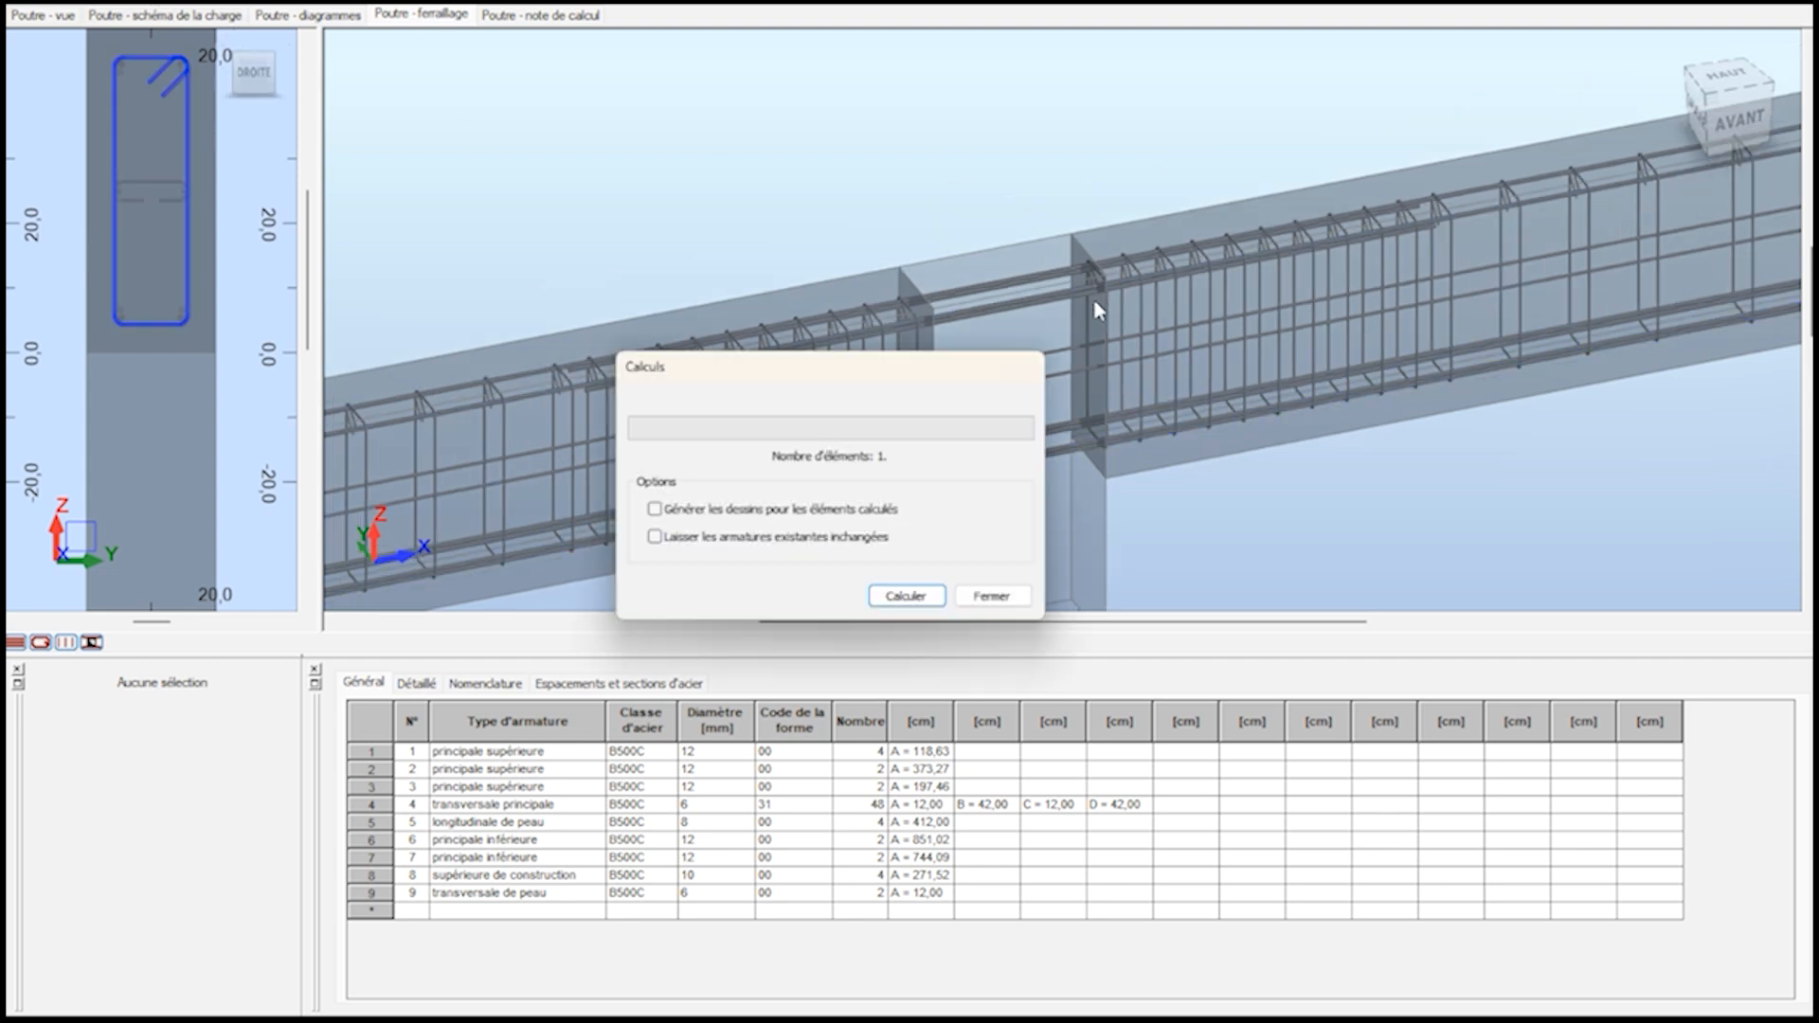
click(790, 510)
click(891, 599)
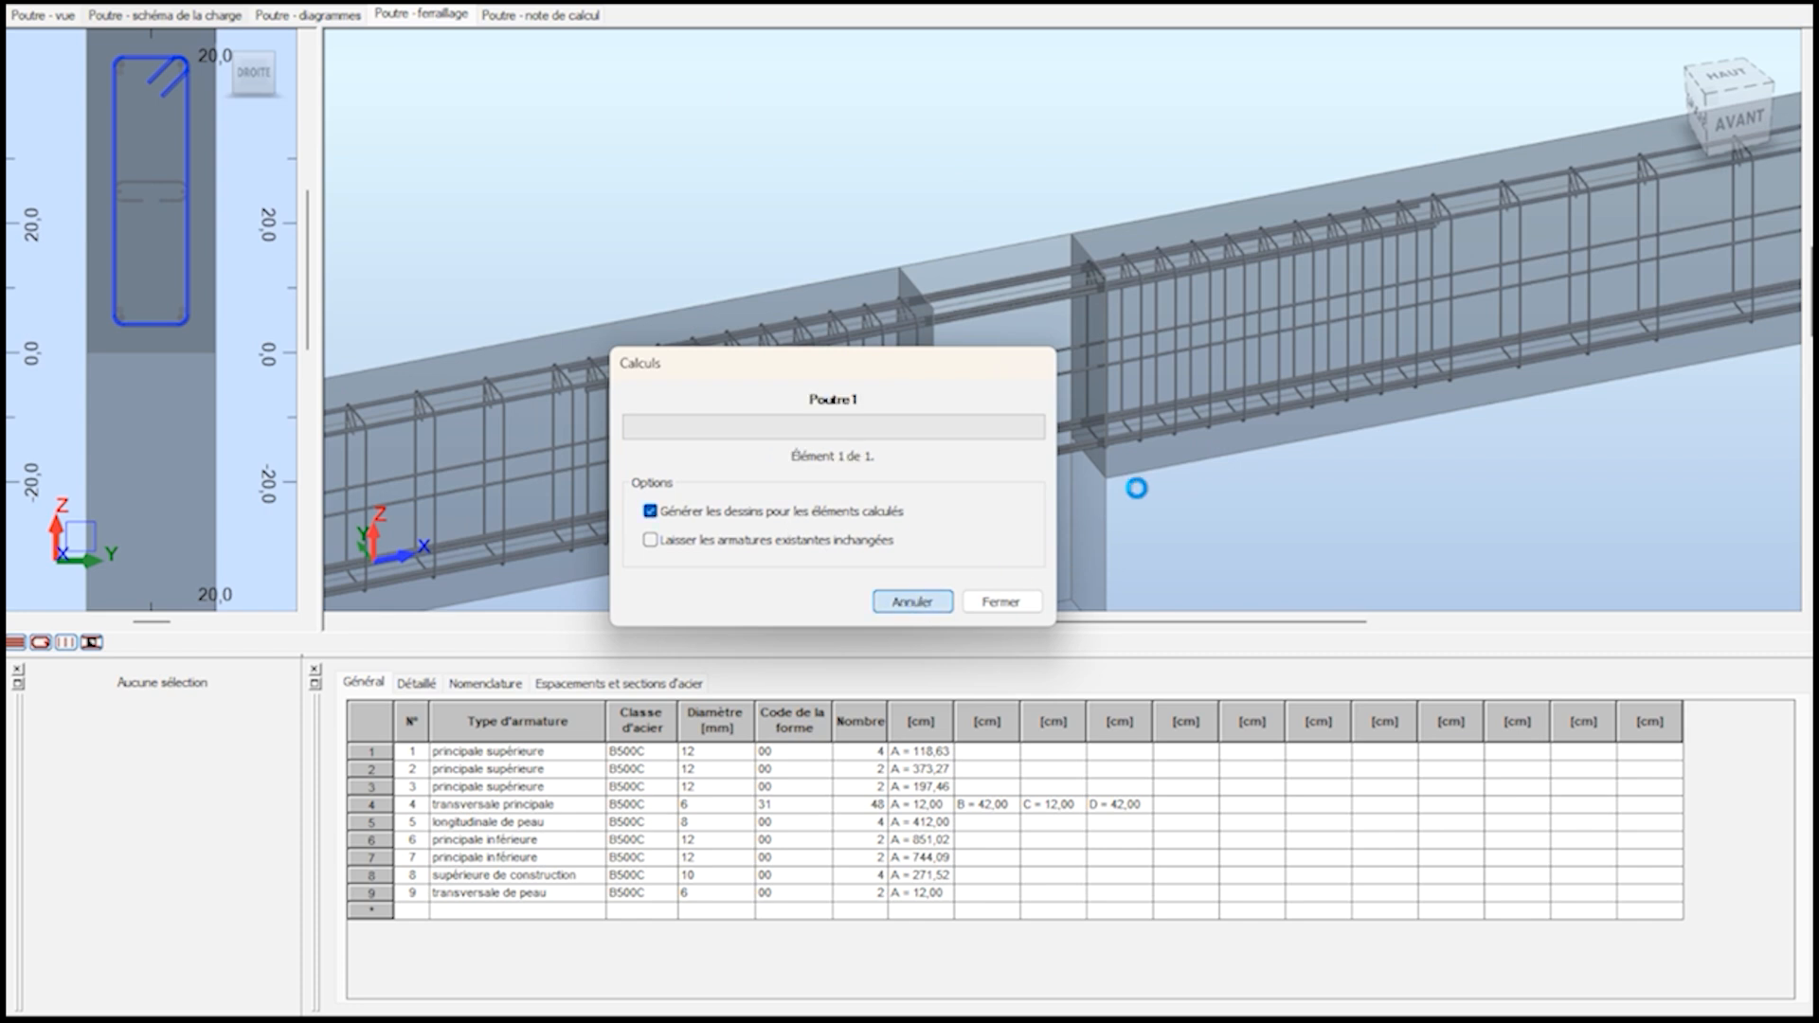
Examine the recalculated bottom, top and skin bars in the 3D reinforcement view.
scroll(1327, 313, up, 2)
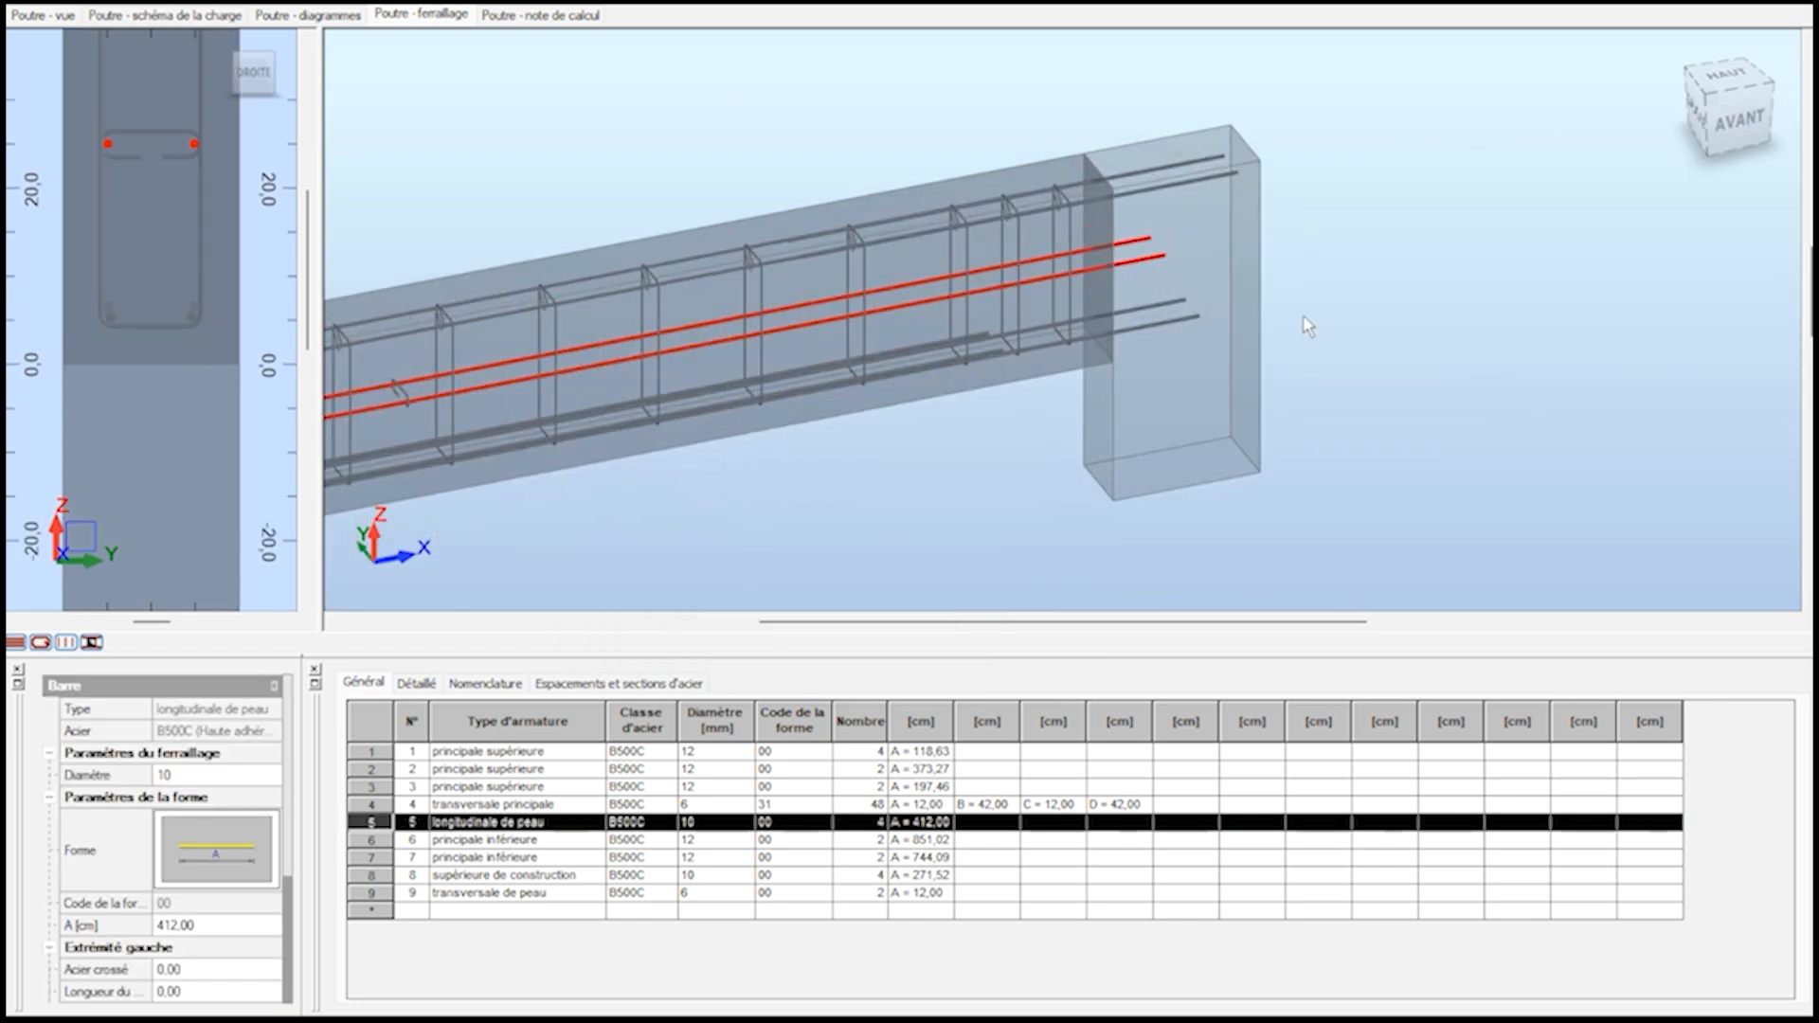
scroll(992, 405, up, 3)
click(982, 302)
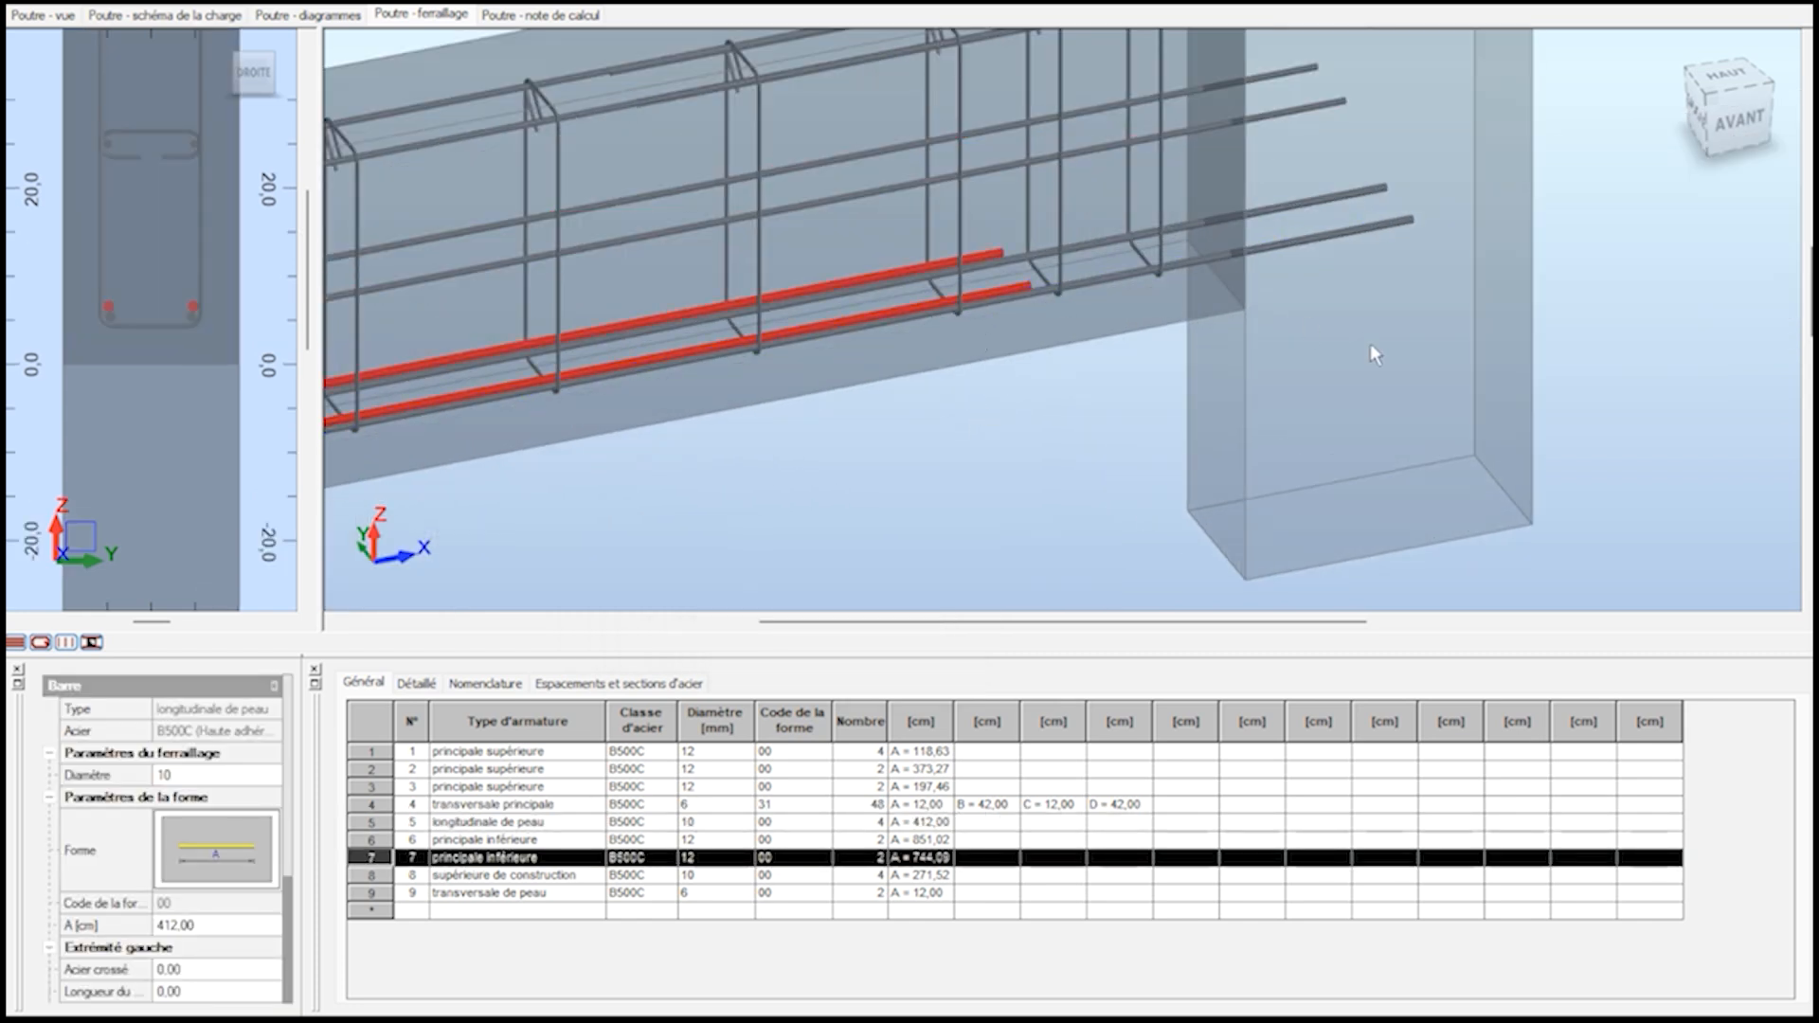
scroll(1043, 426, down, 5)
scroll(710, 509, up, 6)
scroll(616, 481, down, 3)
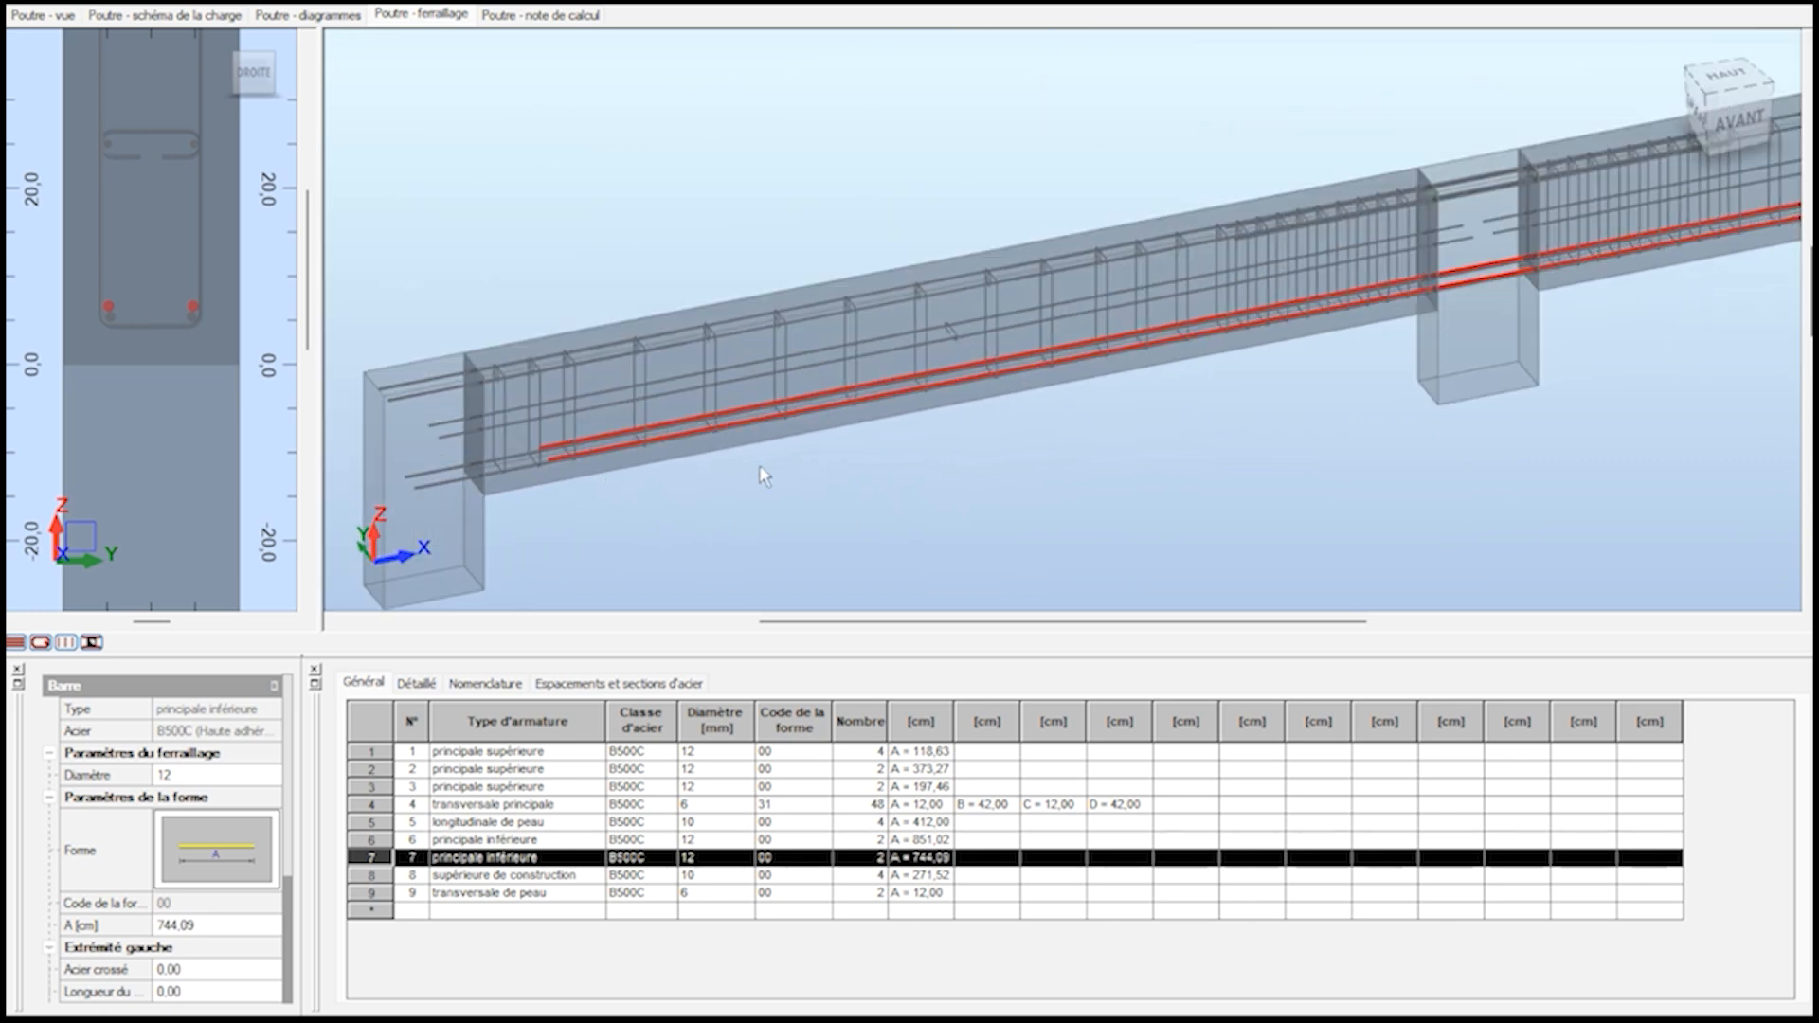
scroll(742, 462, down, 1)
scroll(571, 462, up, 6)
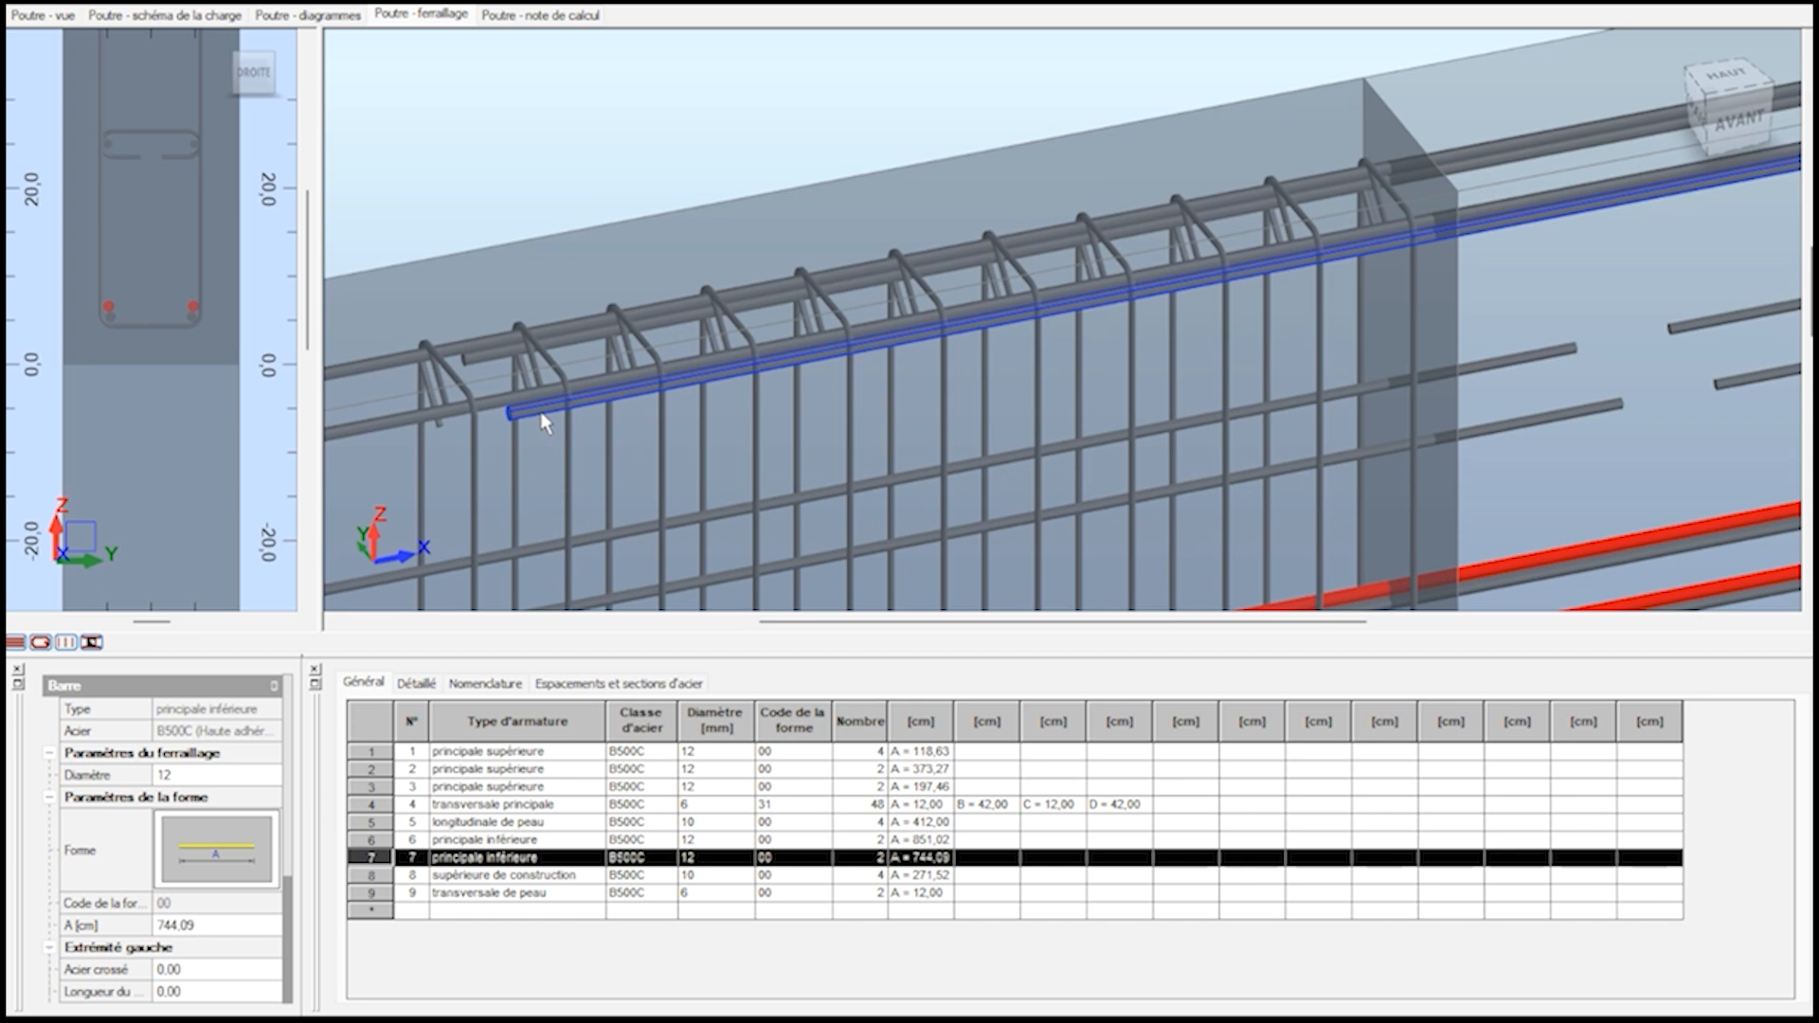
click(544, 424)
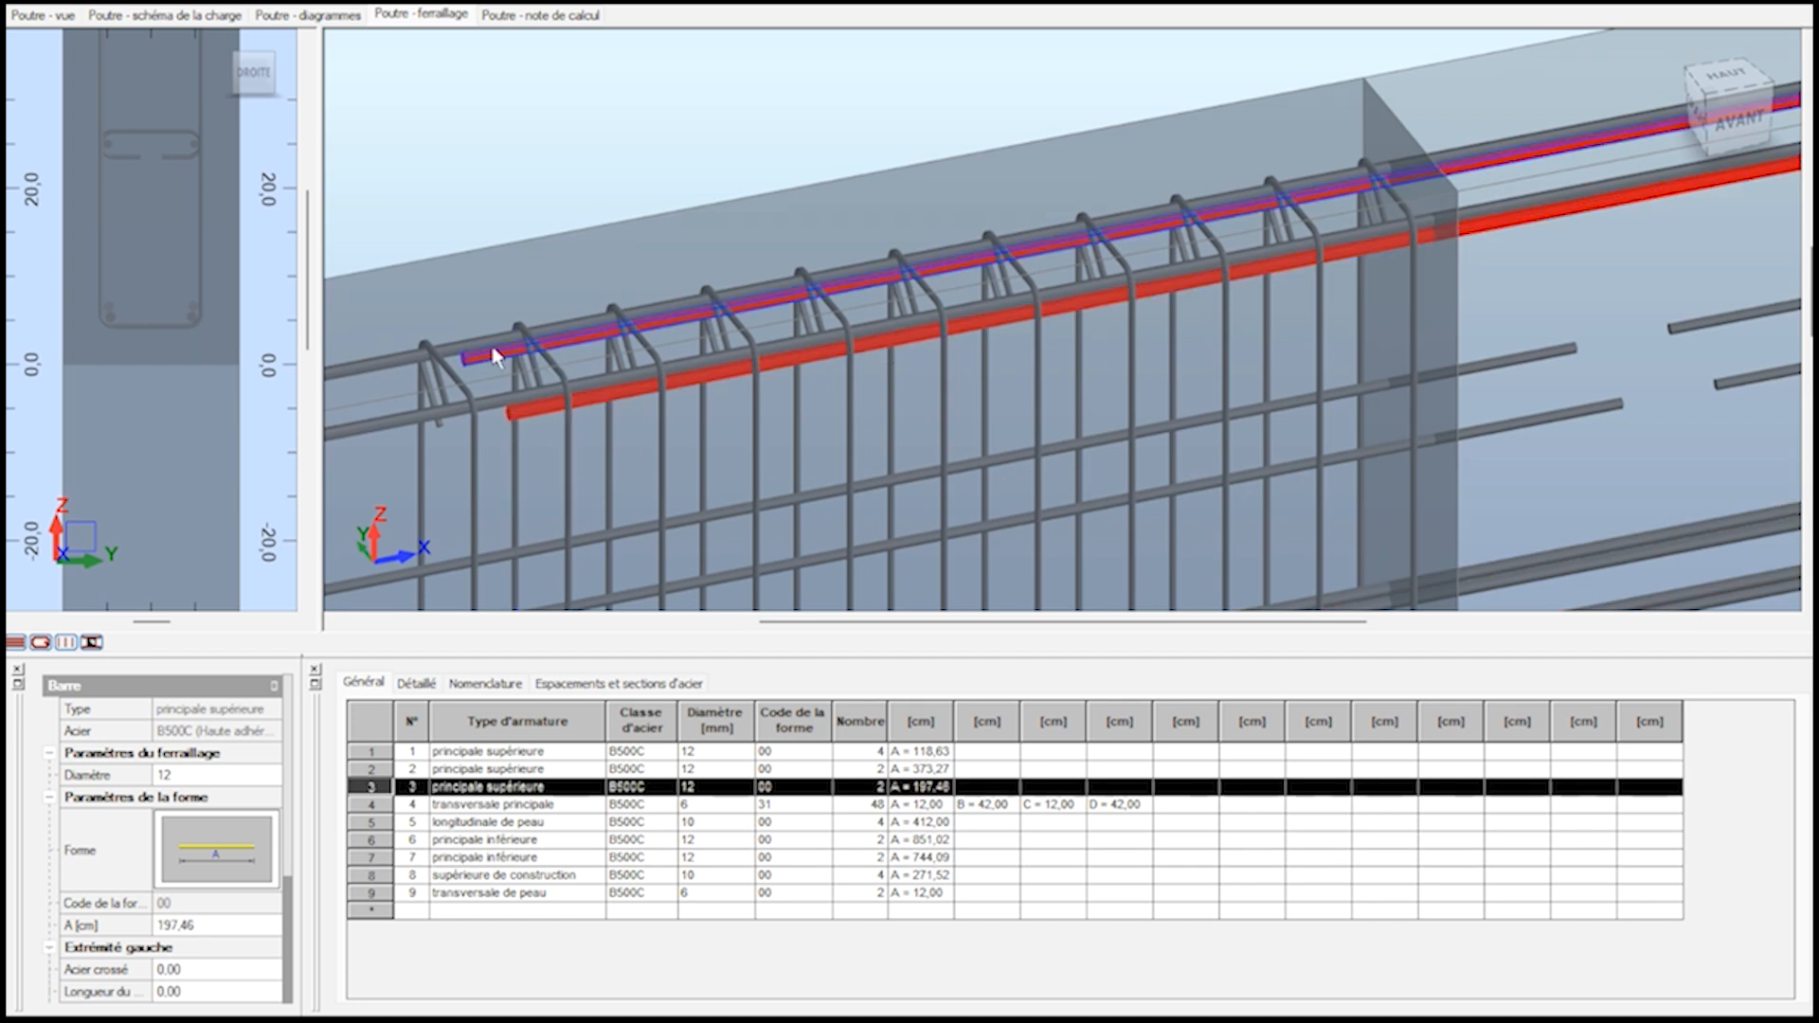
scroll(528, 385, down, 4)
click(1277, 305)
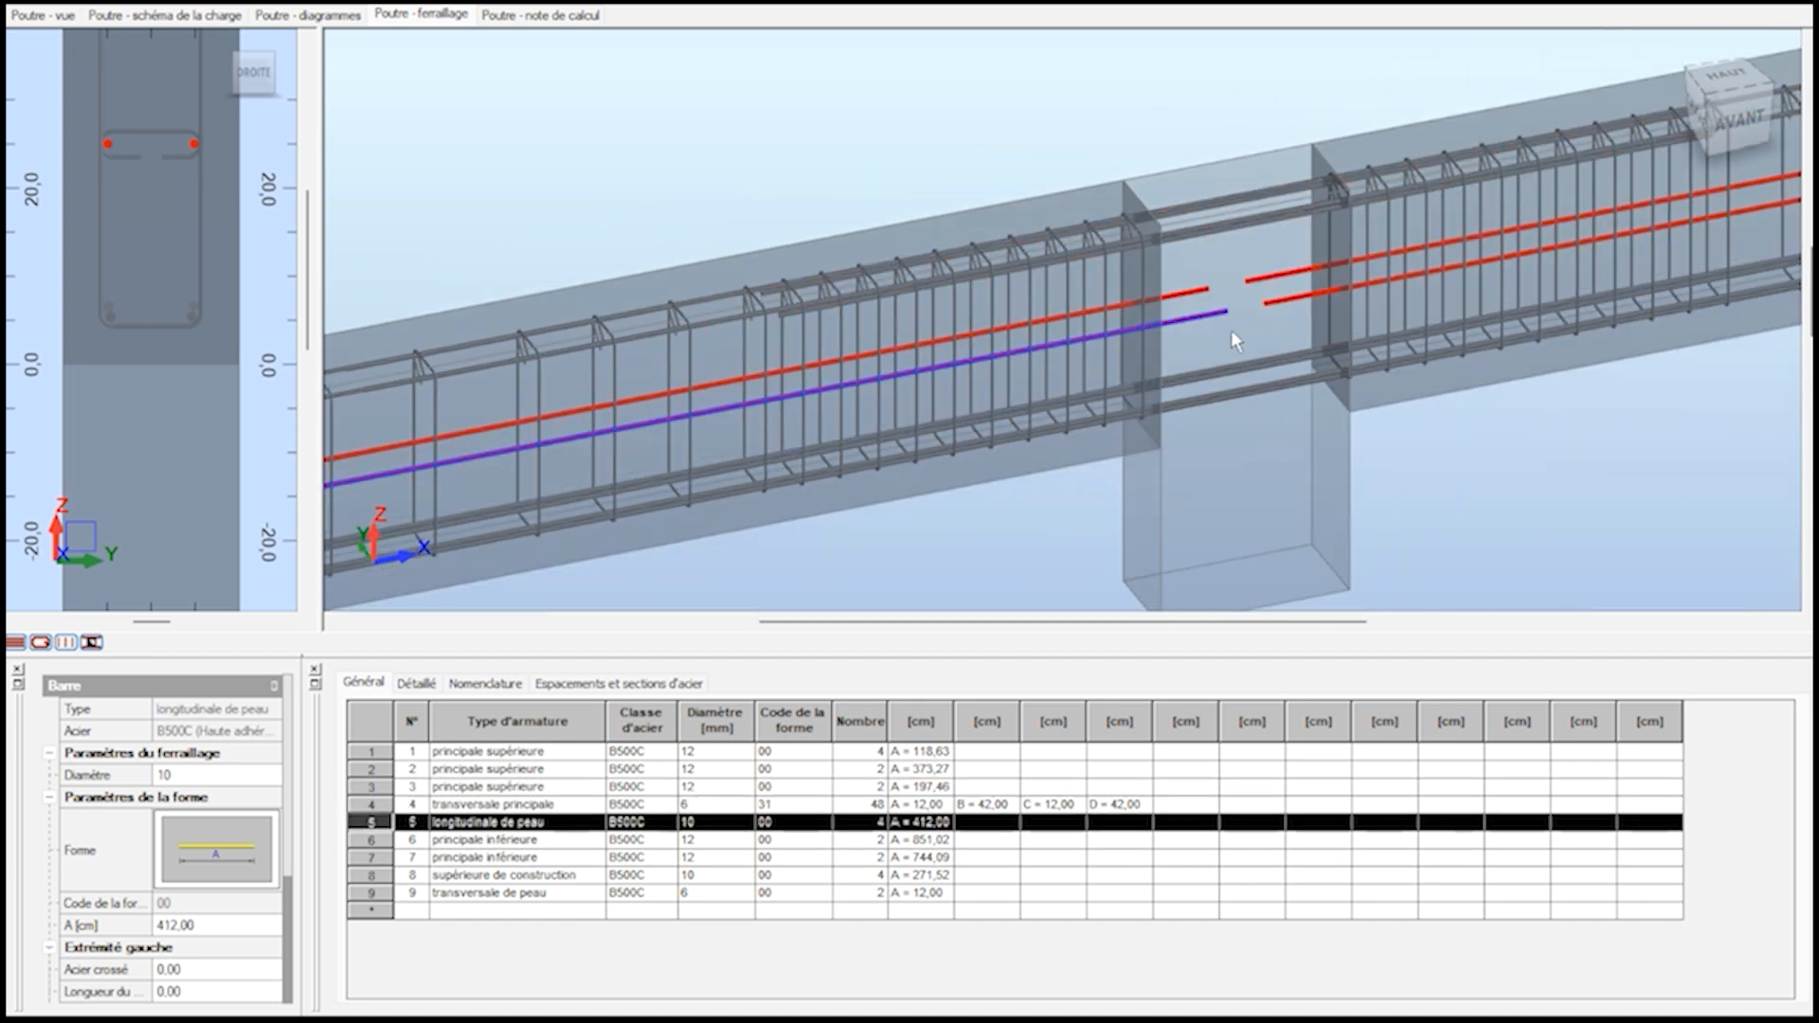
scroll(1163, 352, down, 5)
scroll(1417, 436, up, 2)
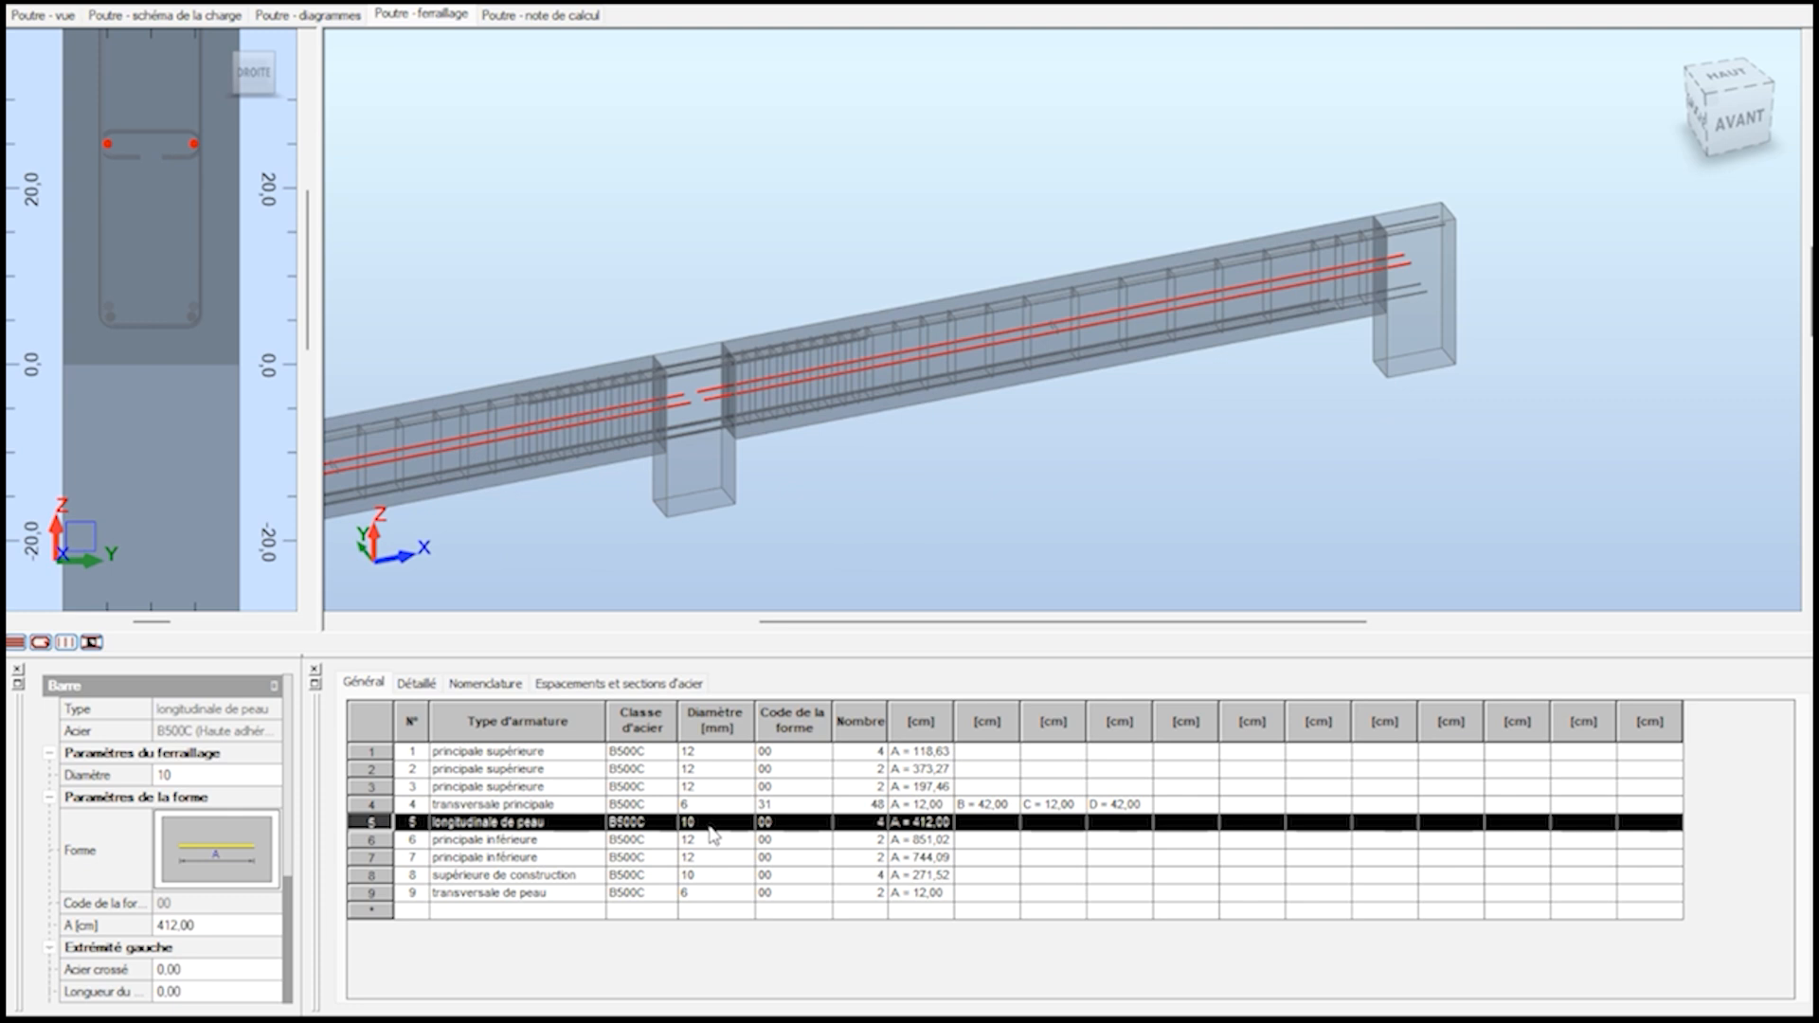
Change the skin longitudinal bars' diameter in the reinforcement table to 8 mm again.
click(740, 823)
click(705, 858)
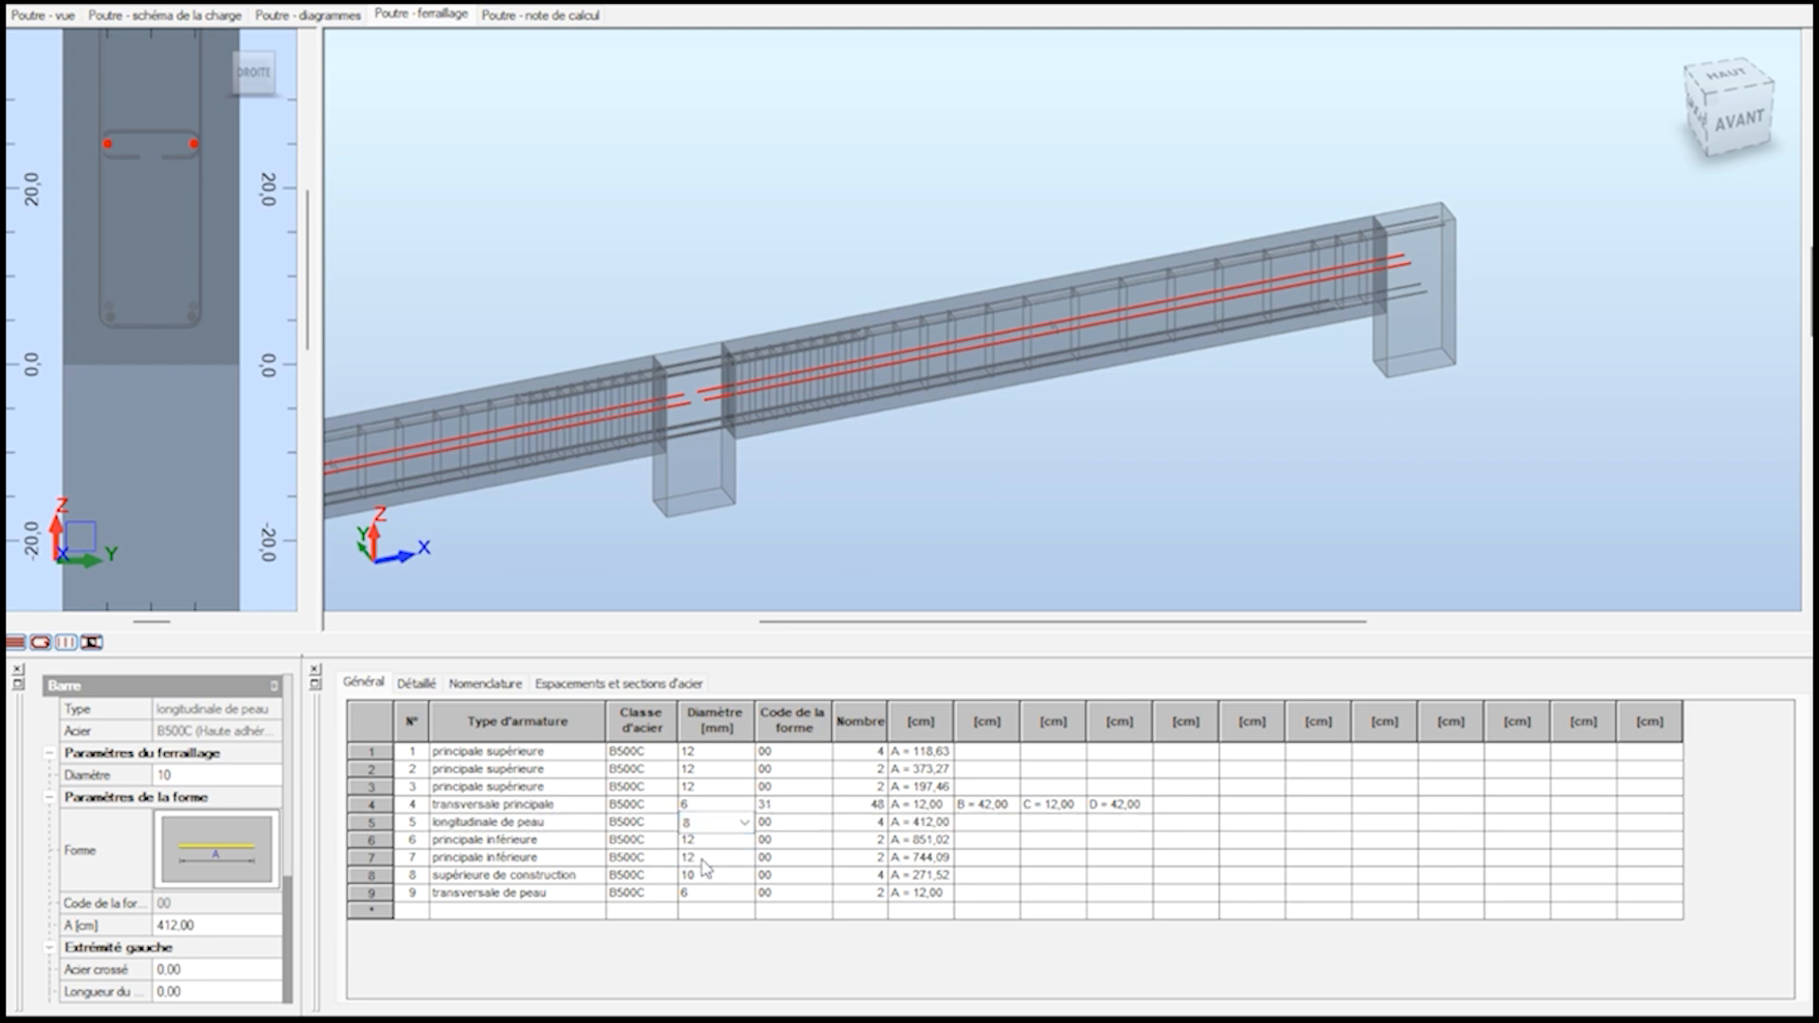
click(719, 829)
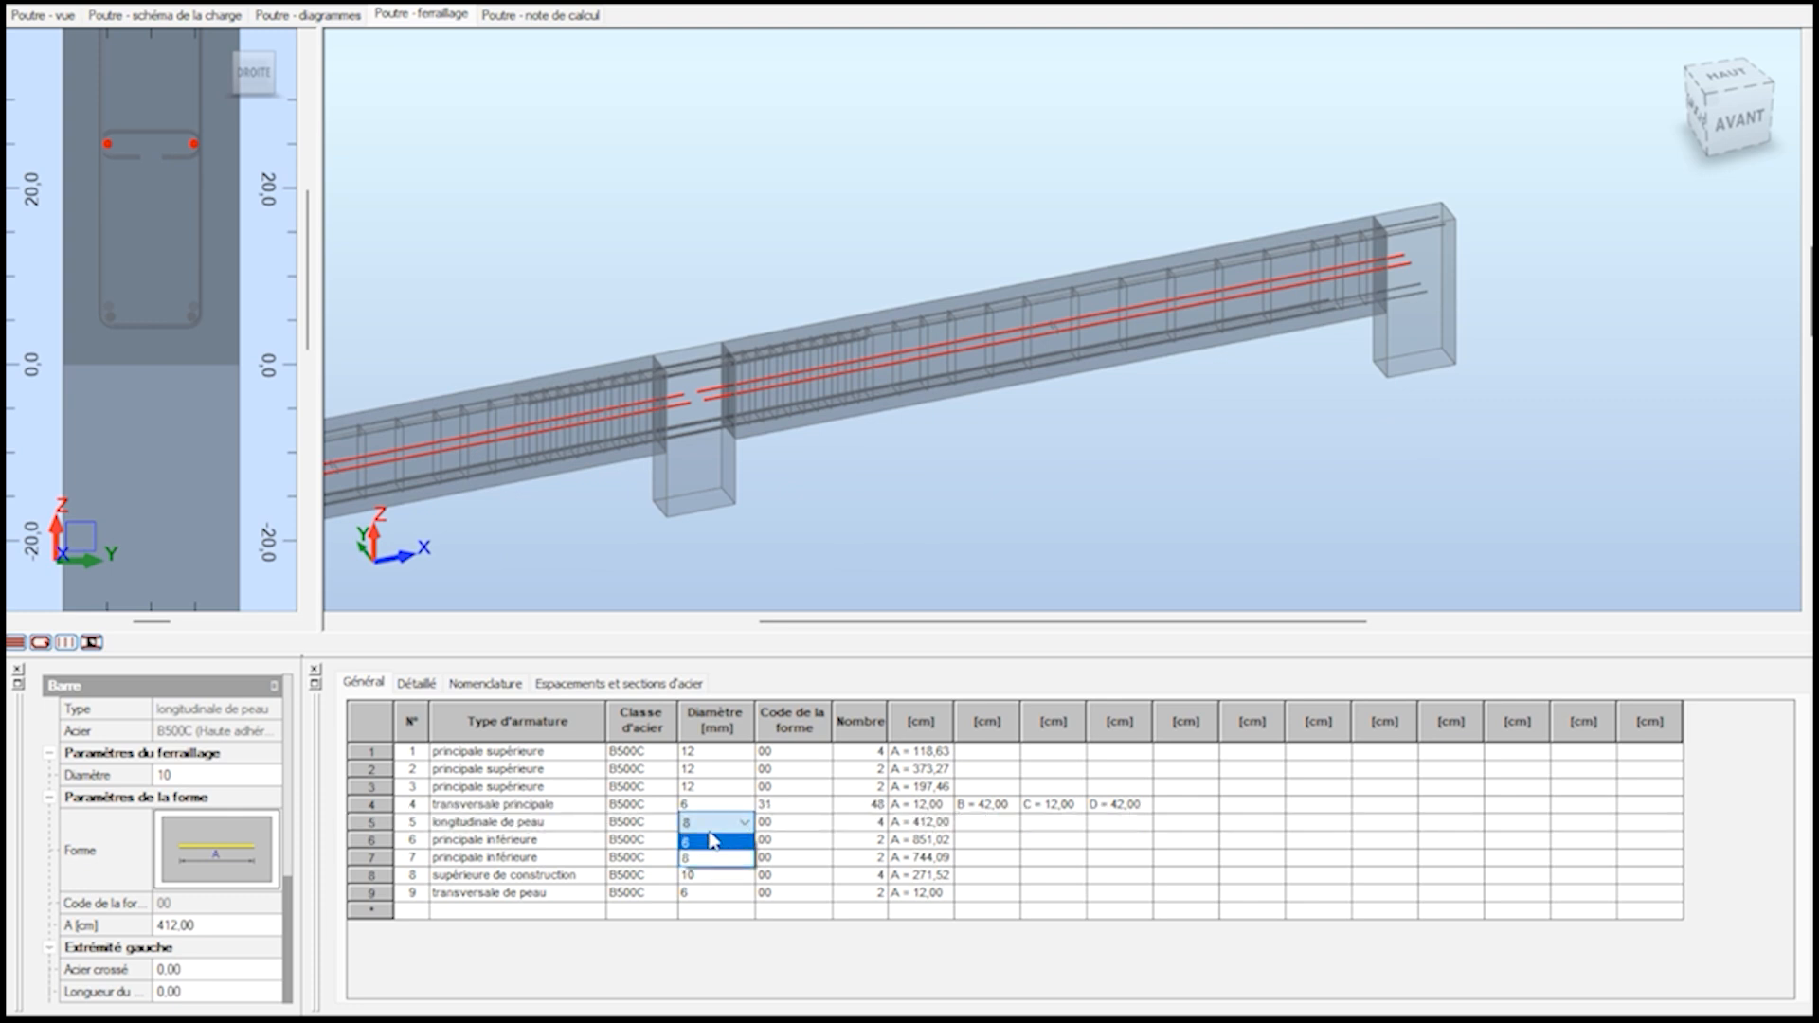
click(704, 831)
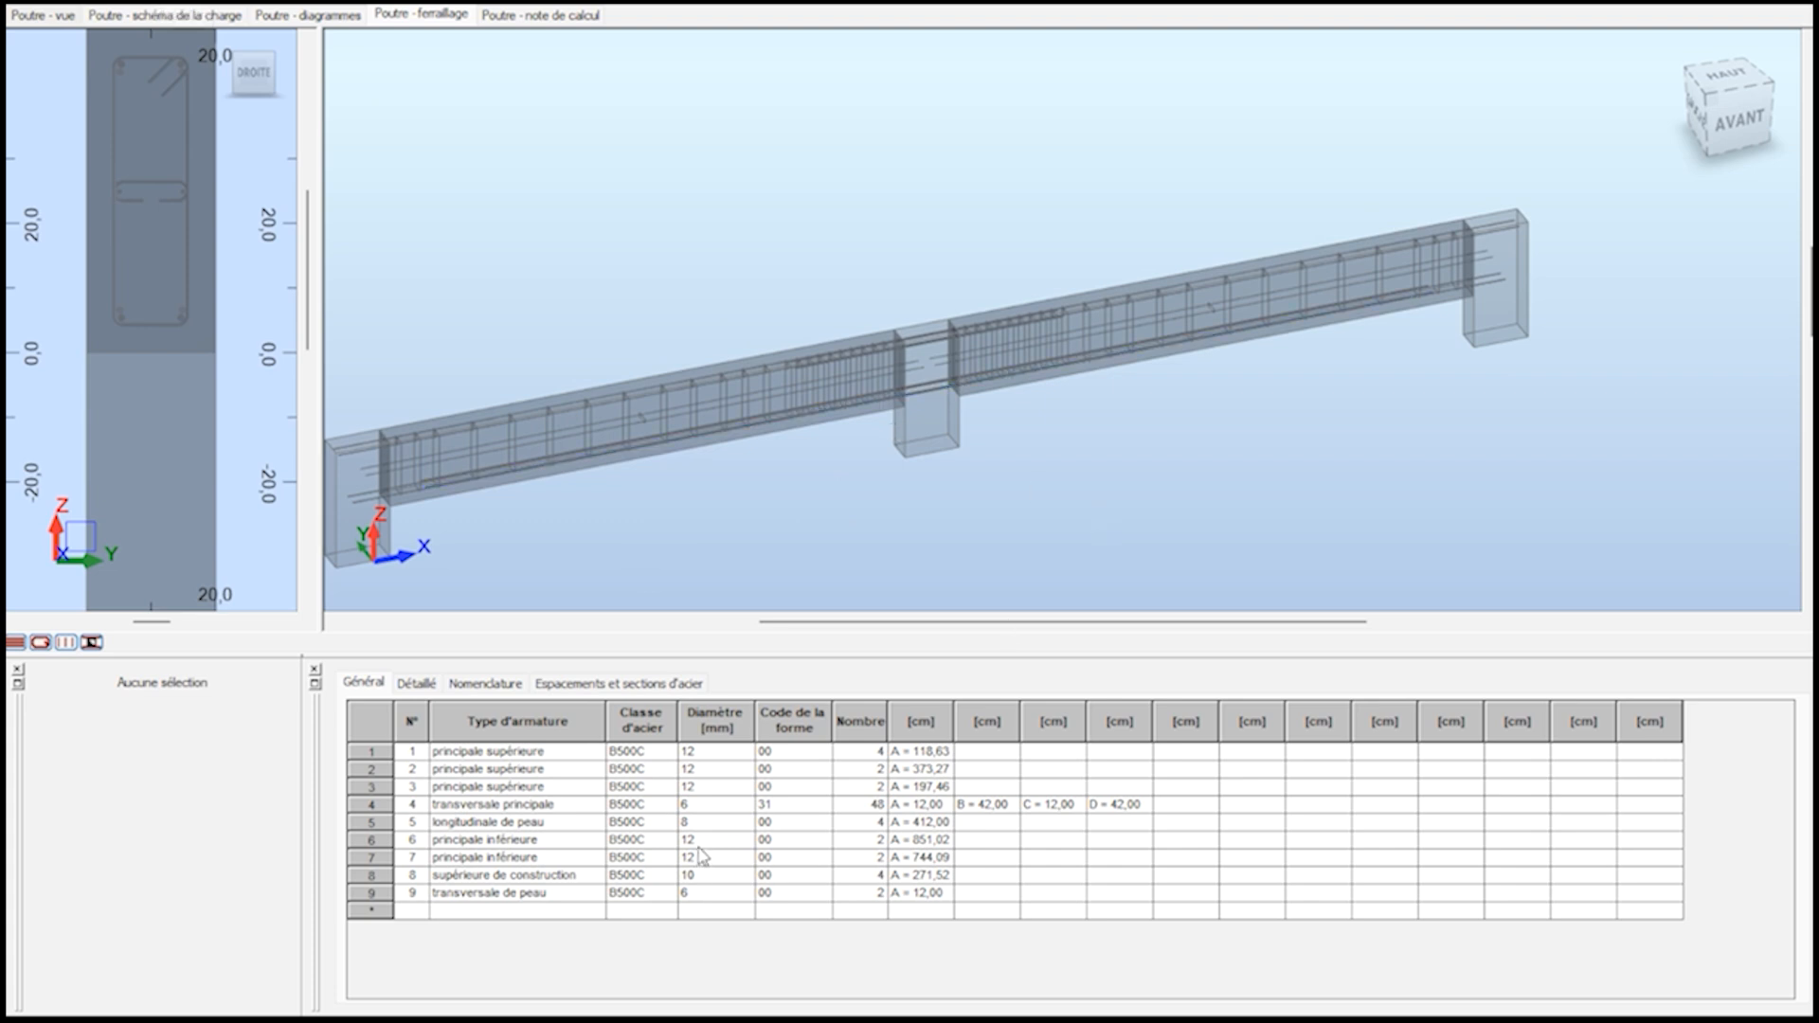
click(744, 822)
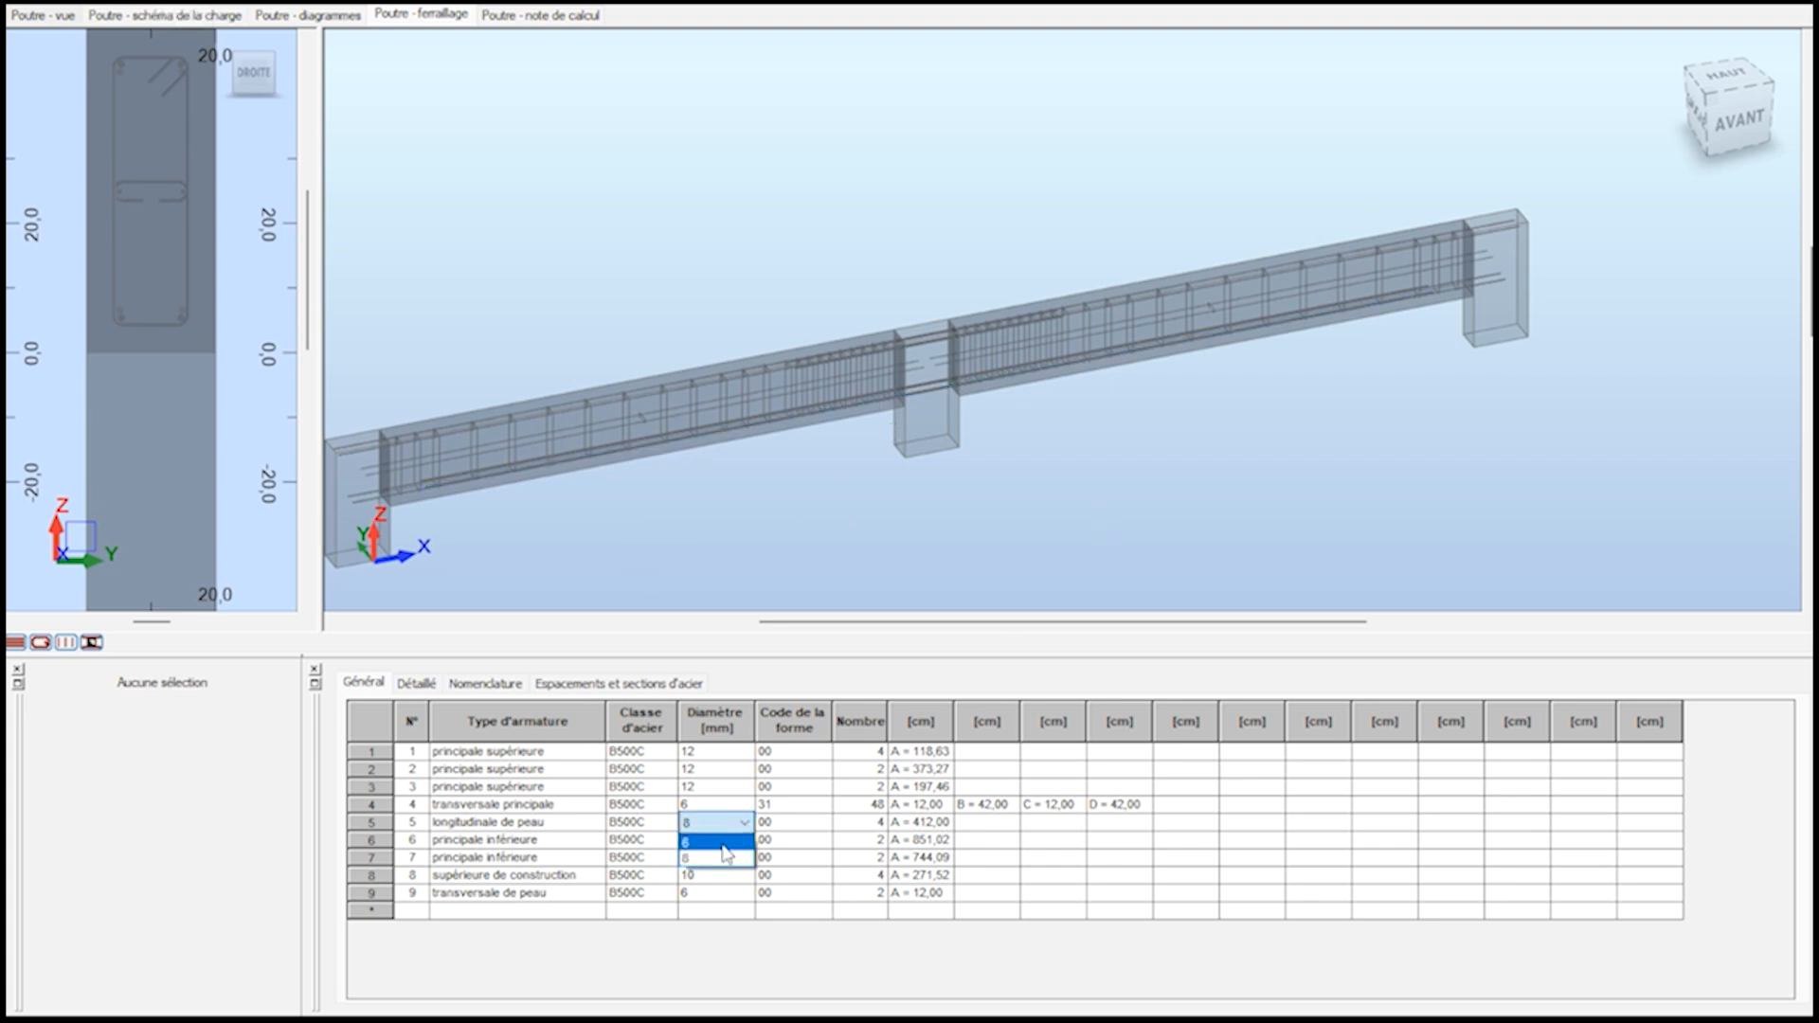
click(727, 856)
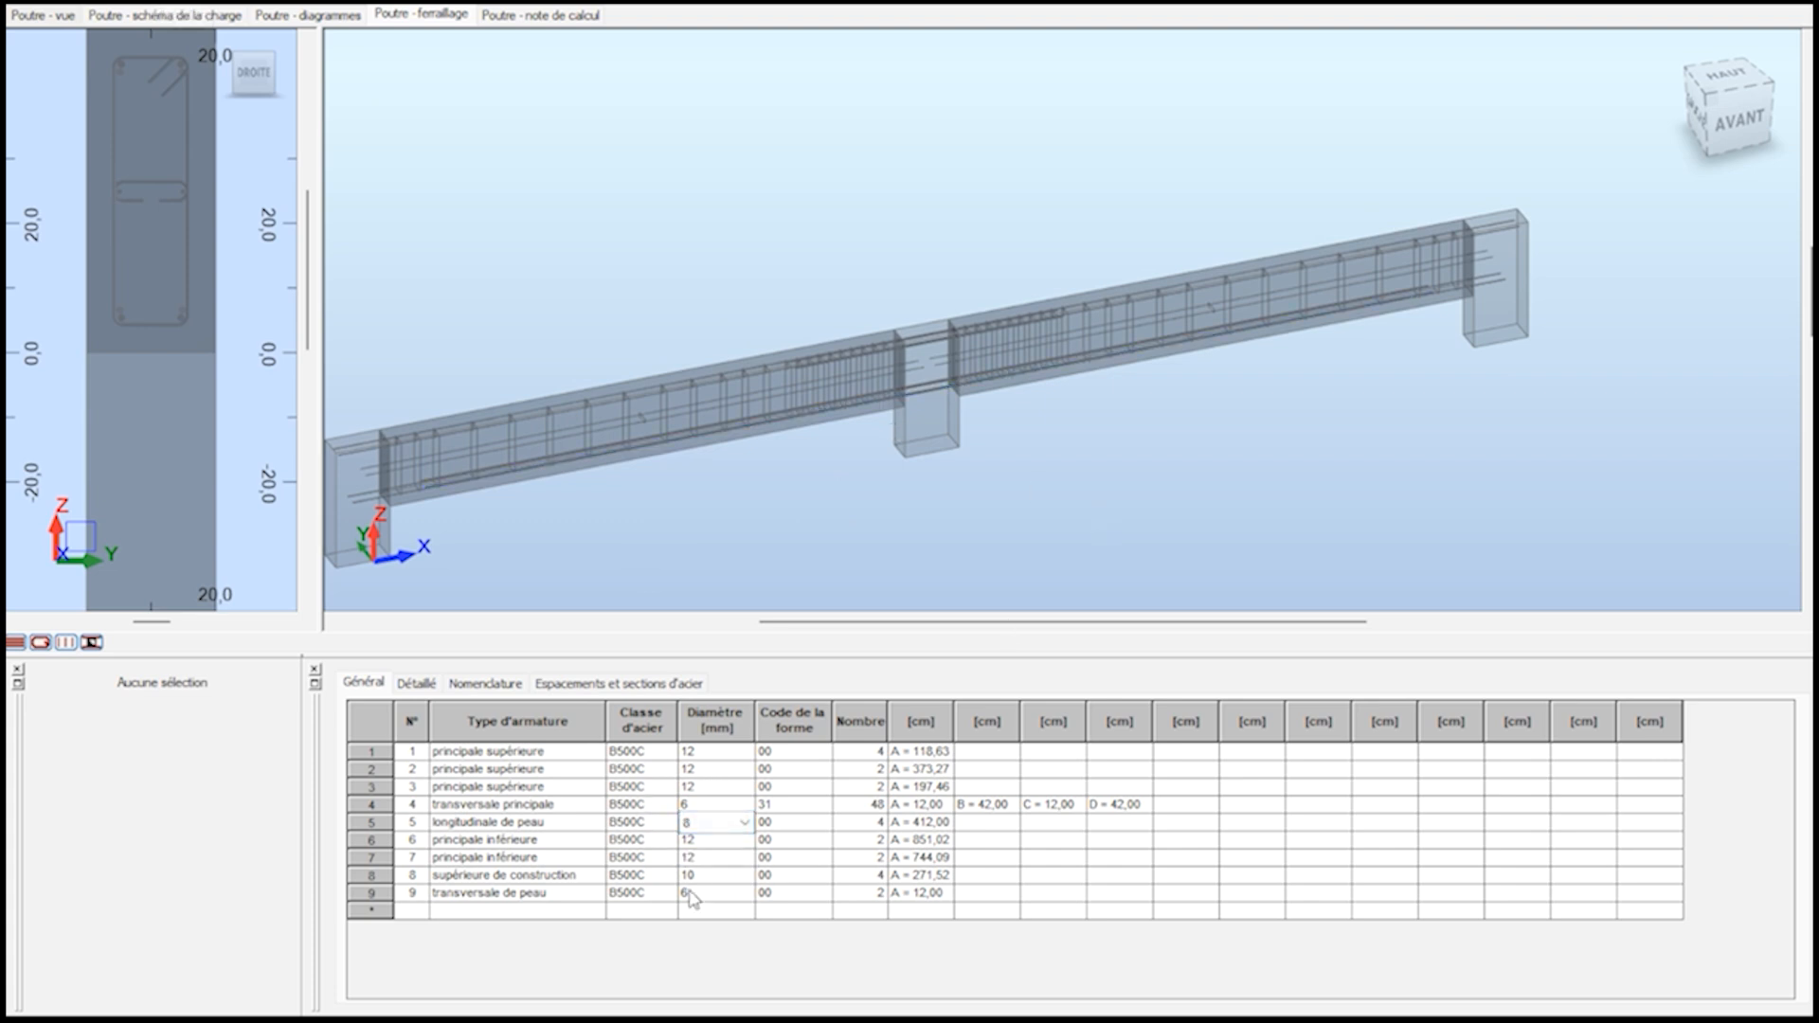
click(796, 824)
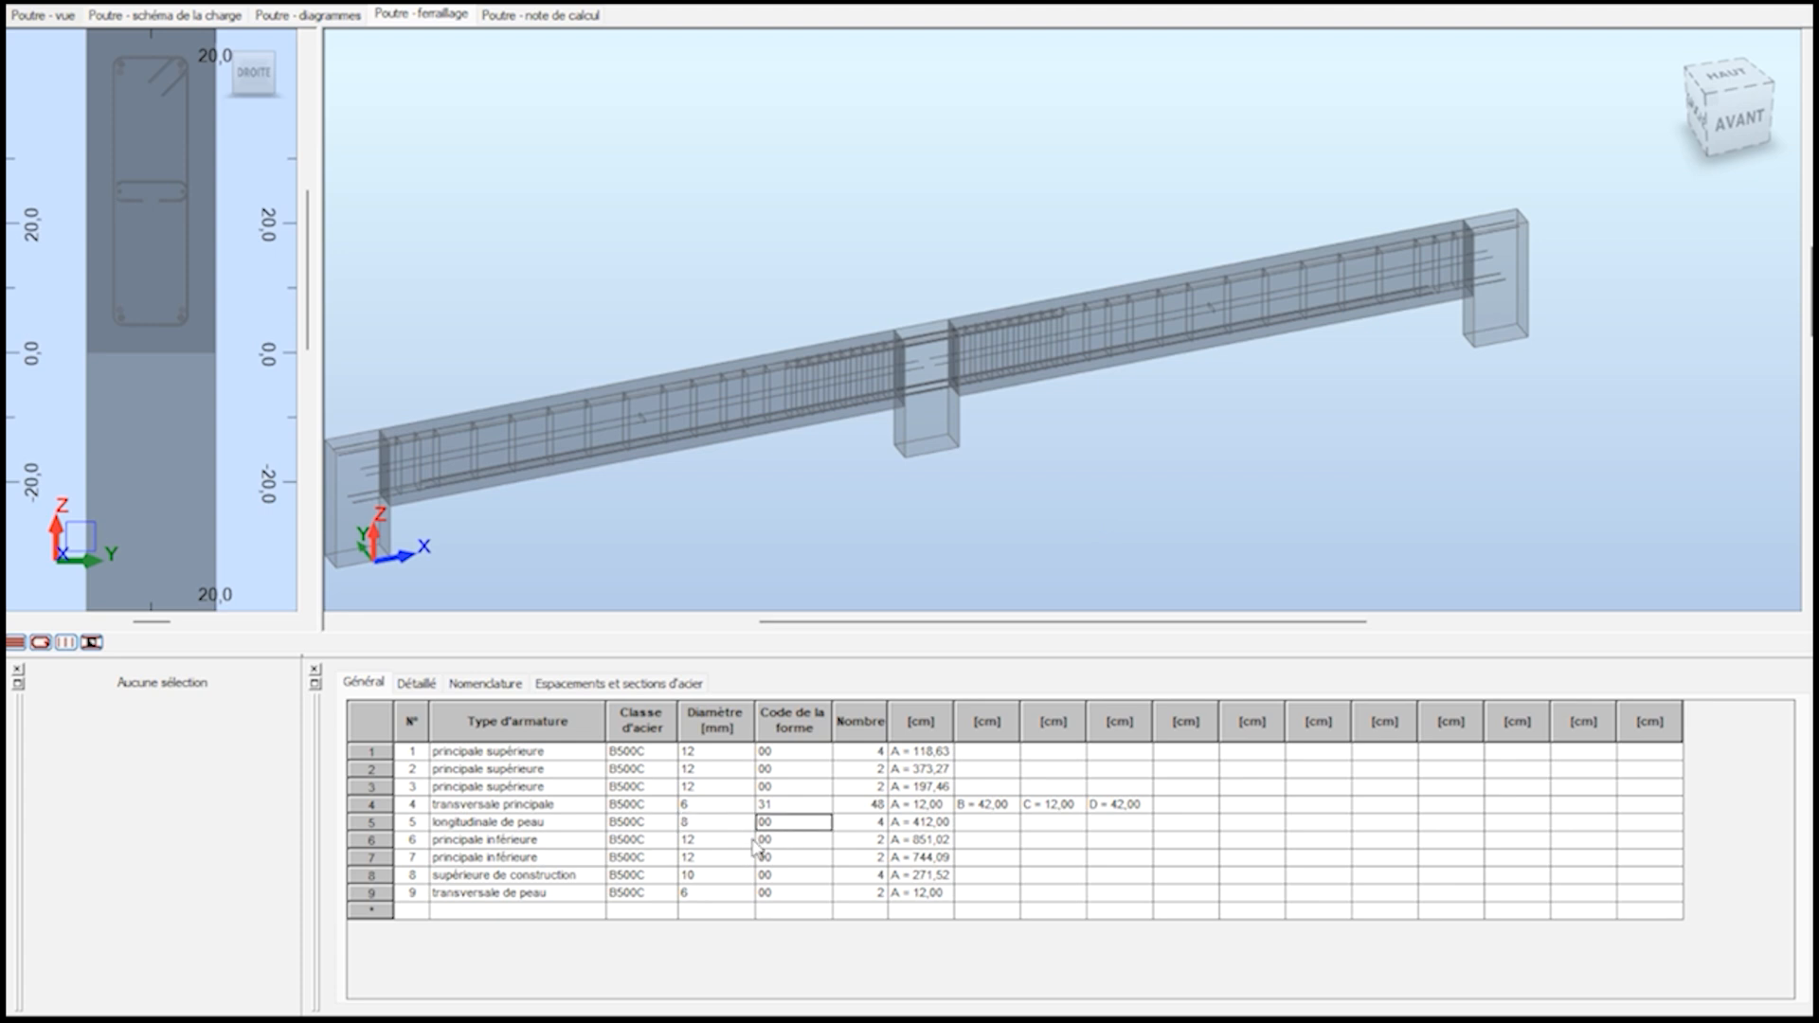
Examine the skin bars around the middle support in the 3D reinforcement view.
scroll(926, 378, up, 4)
click(928, 388)
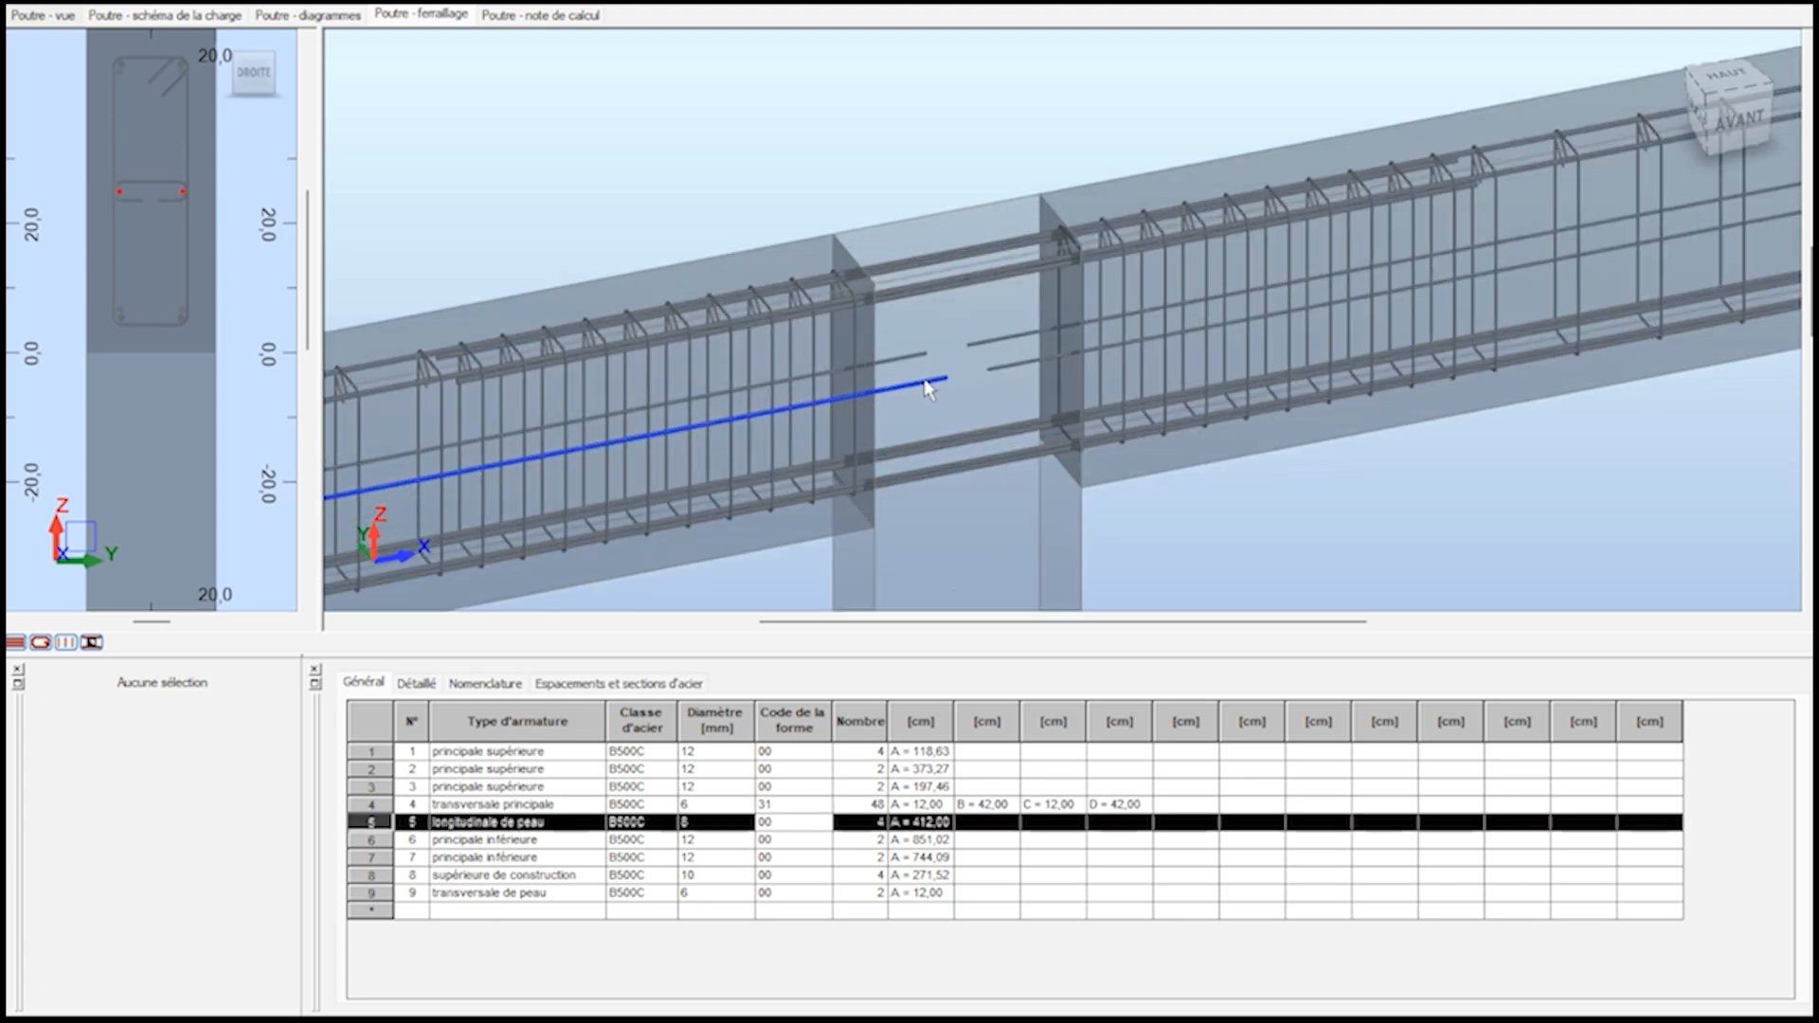
click(929, 389)
click(744, 823)
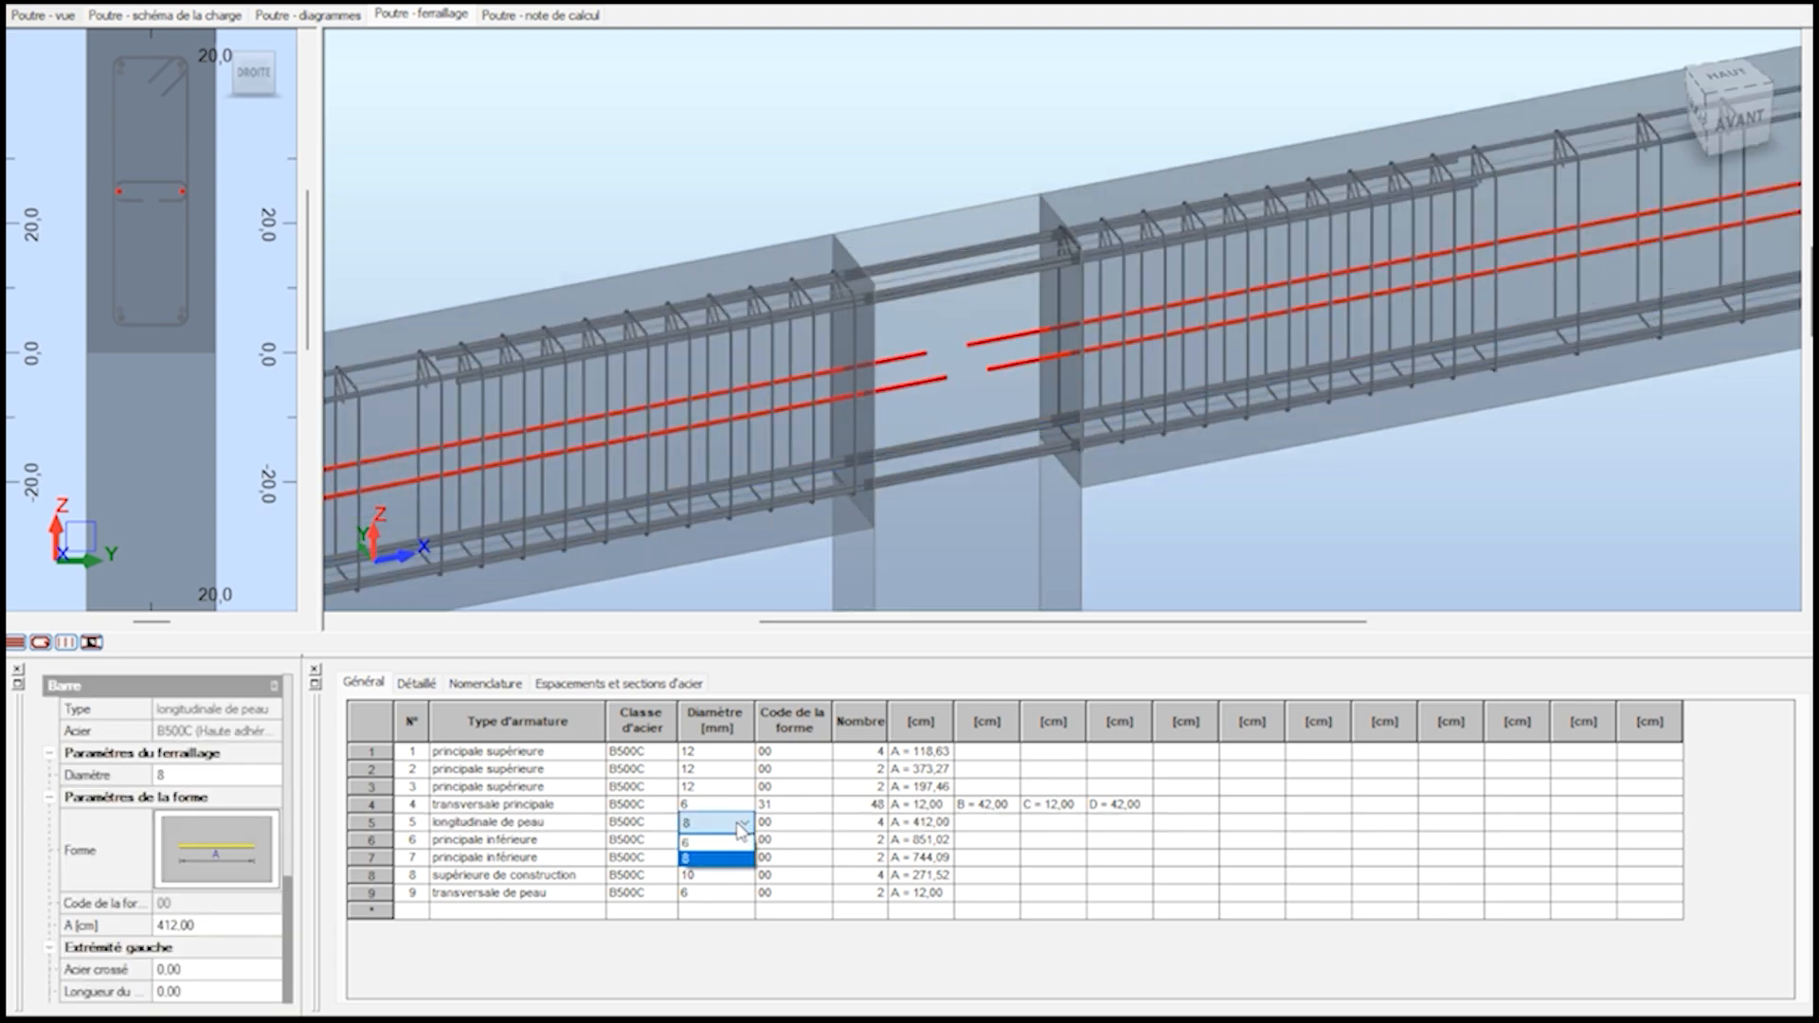
click(744, 830)
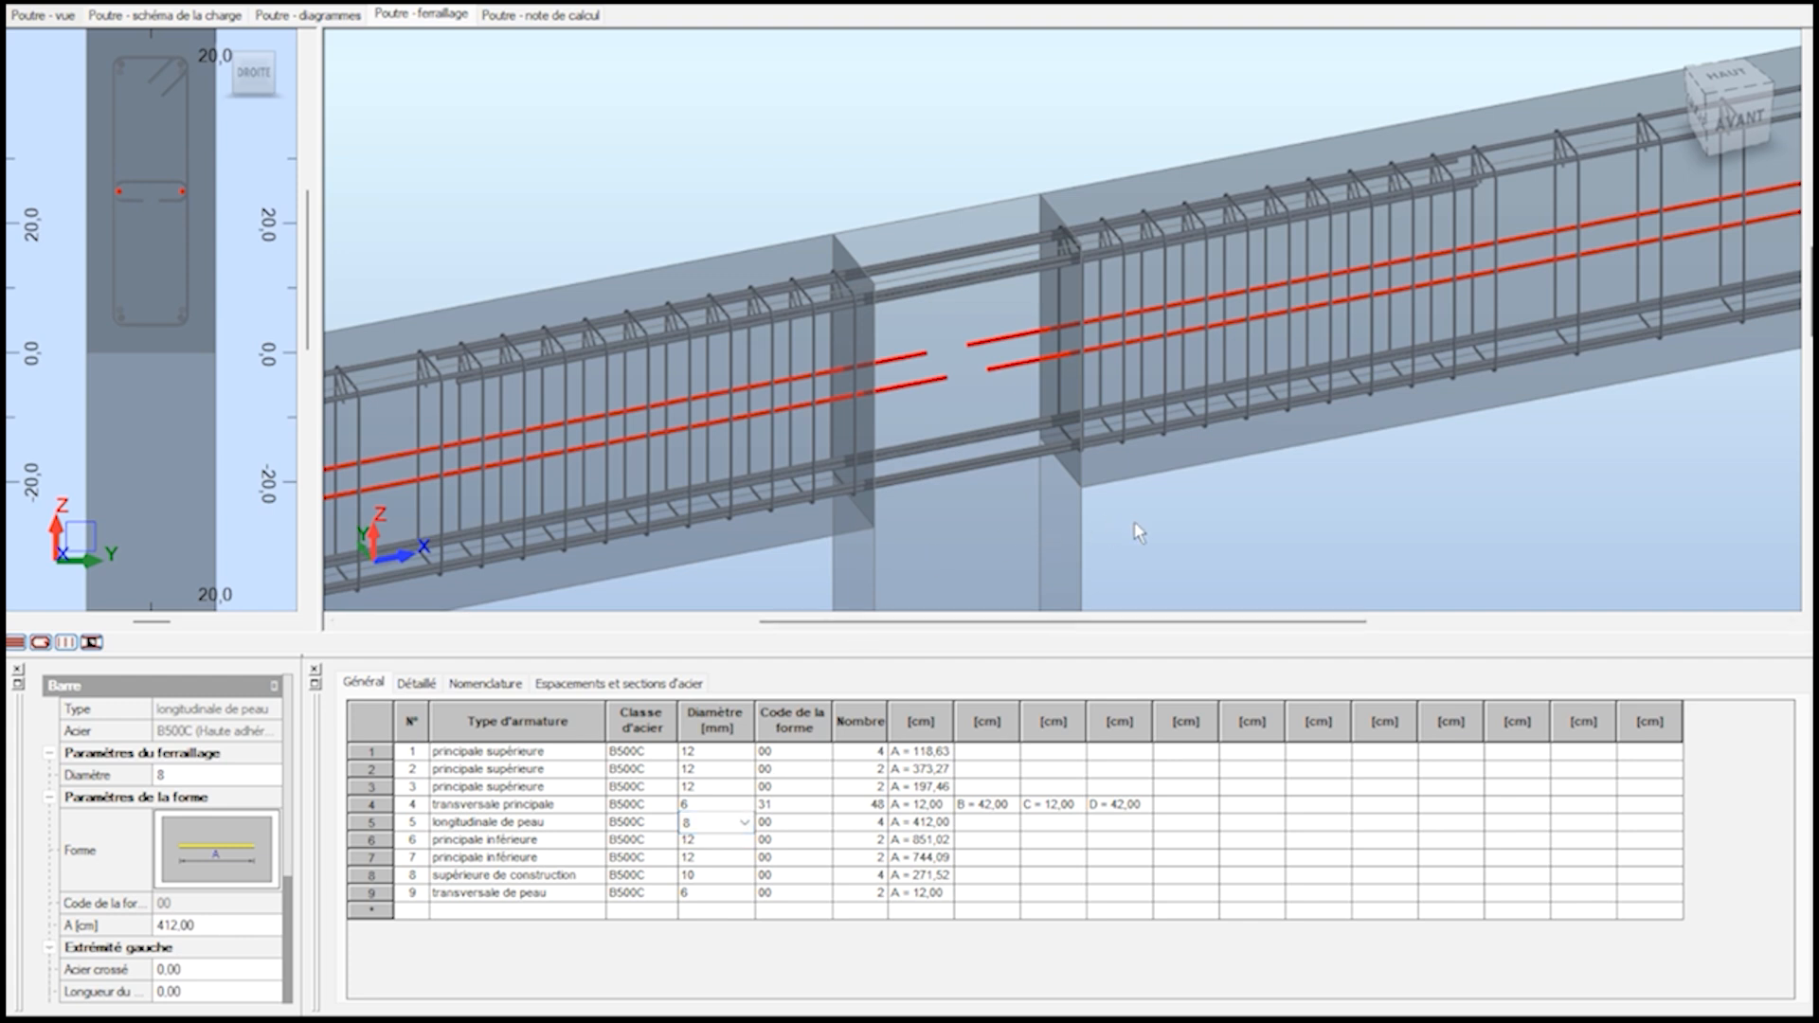
click(1121, 546)
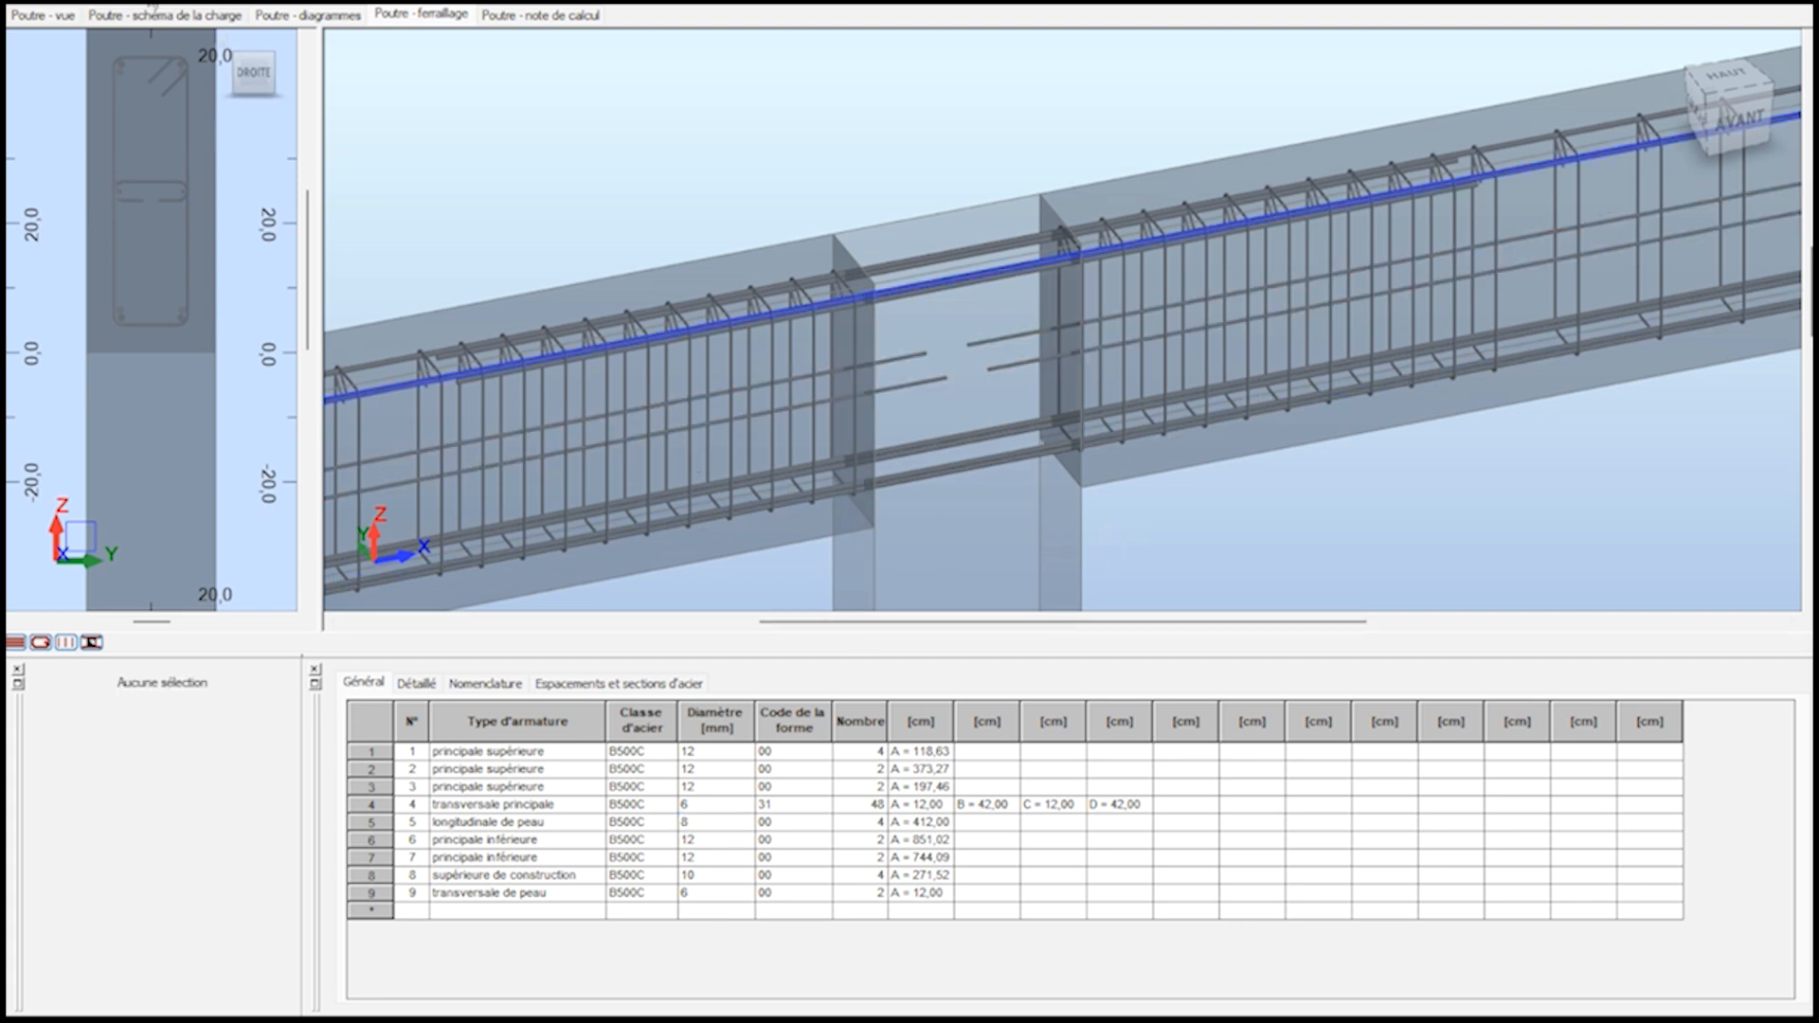
Recalculate the beam with drawing generation enabled, declining to save the manually modified reinforcement.
scroll(1223, 389, down, 1)
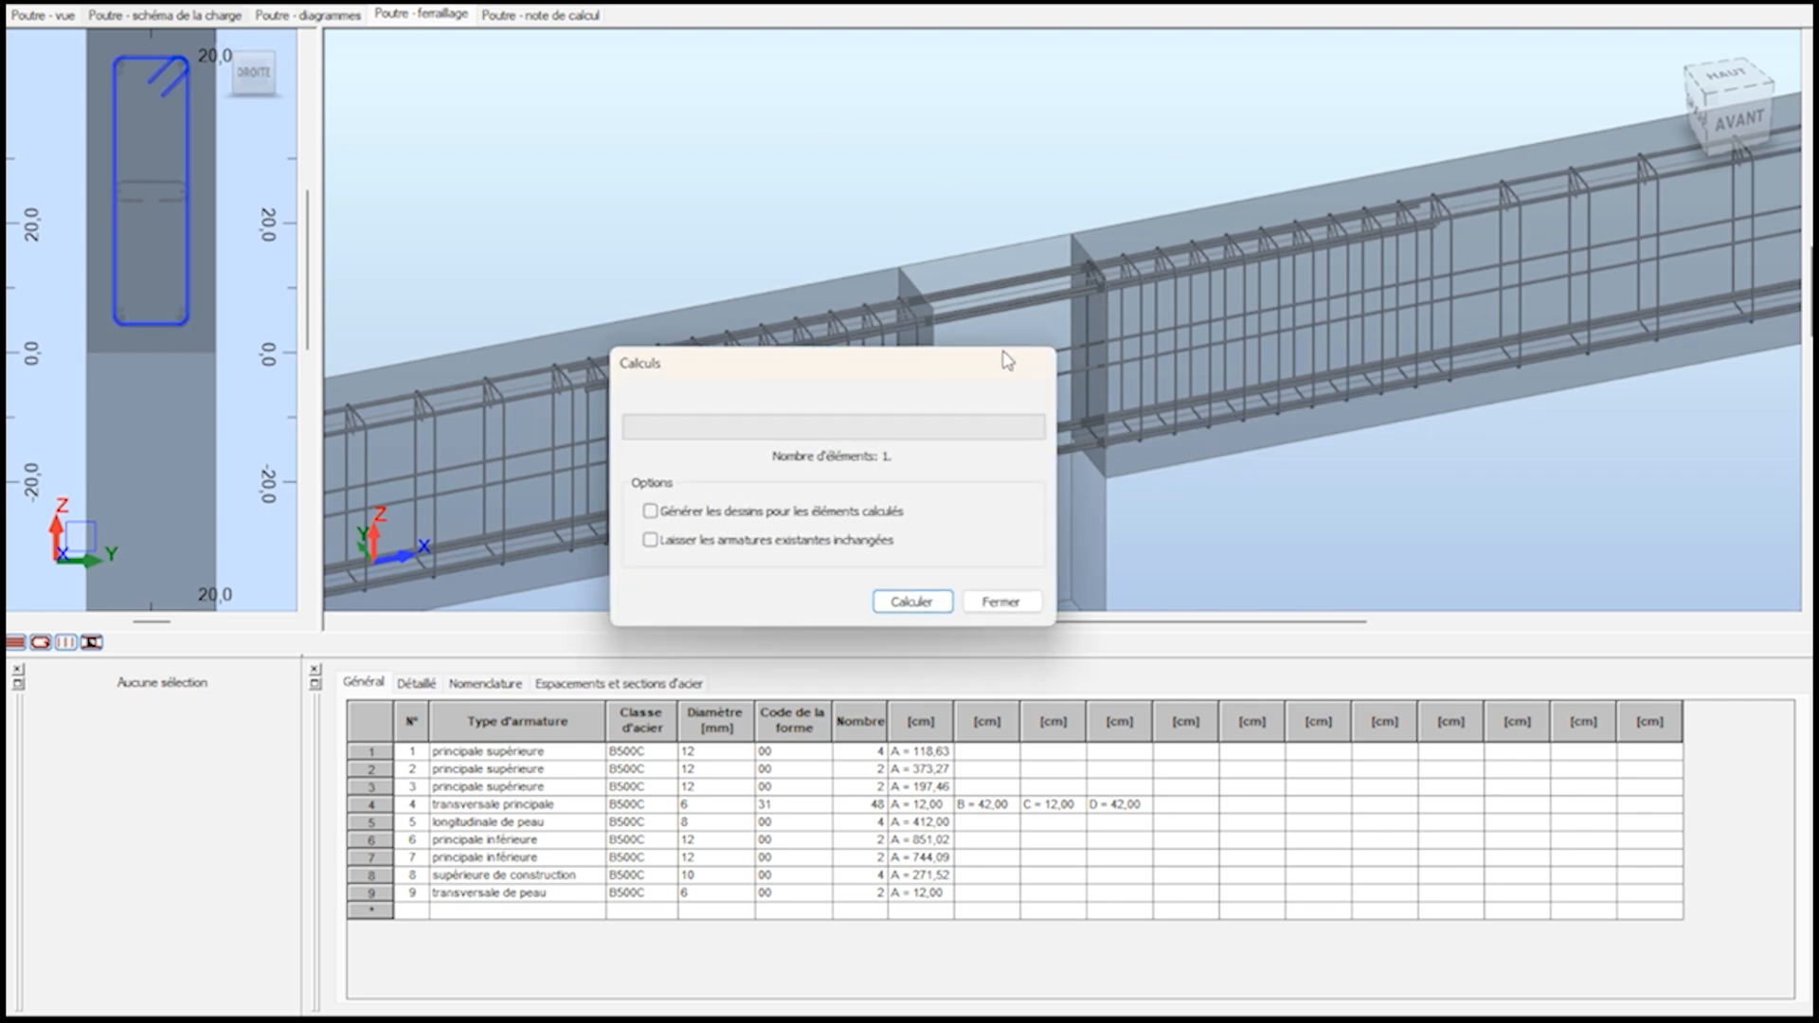
click(796, 512)
click(911, 601)
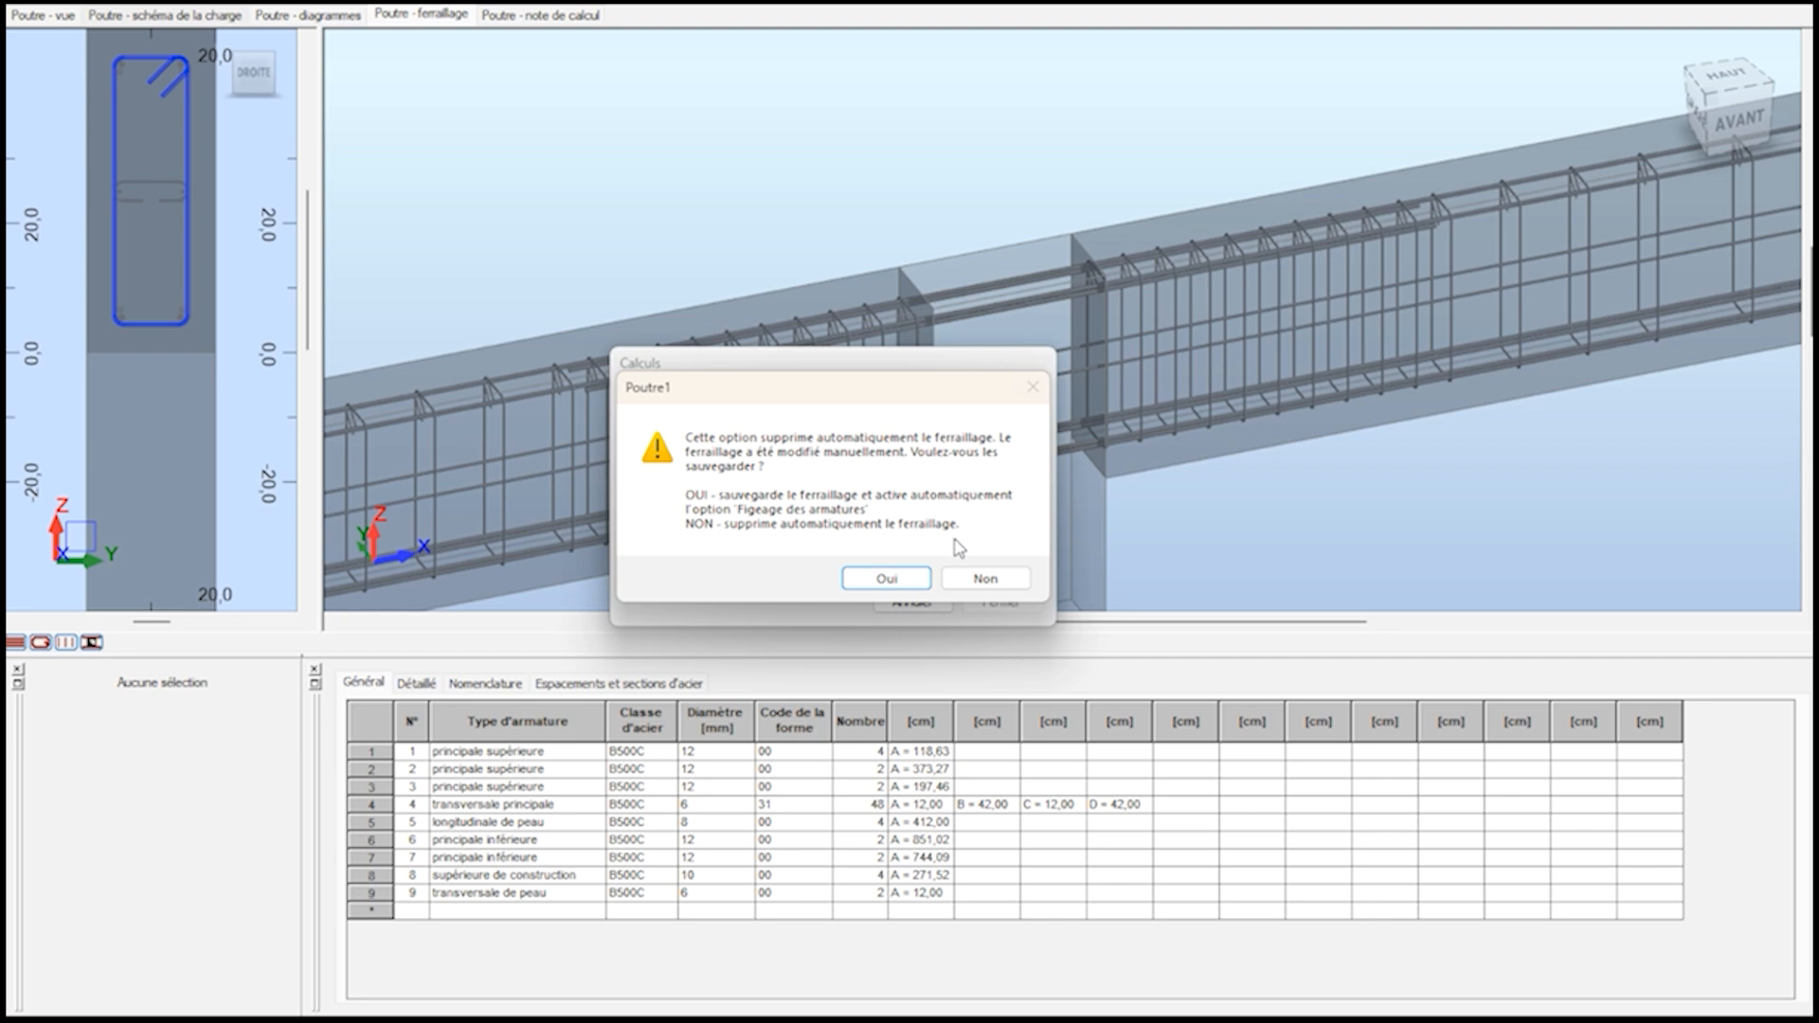
click(984, 579)
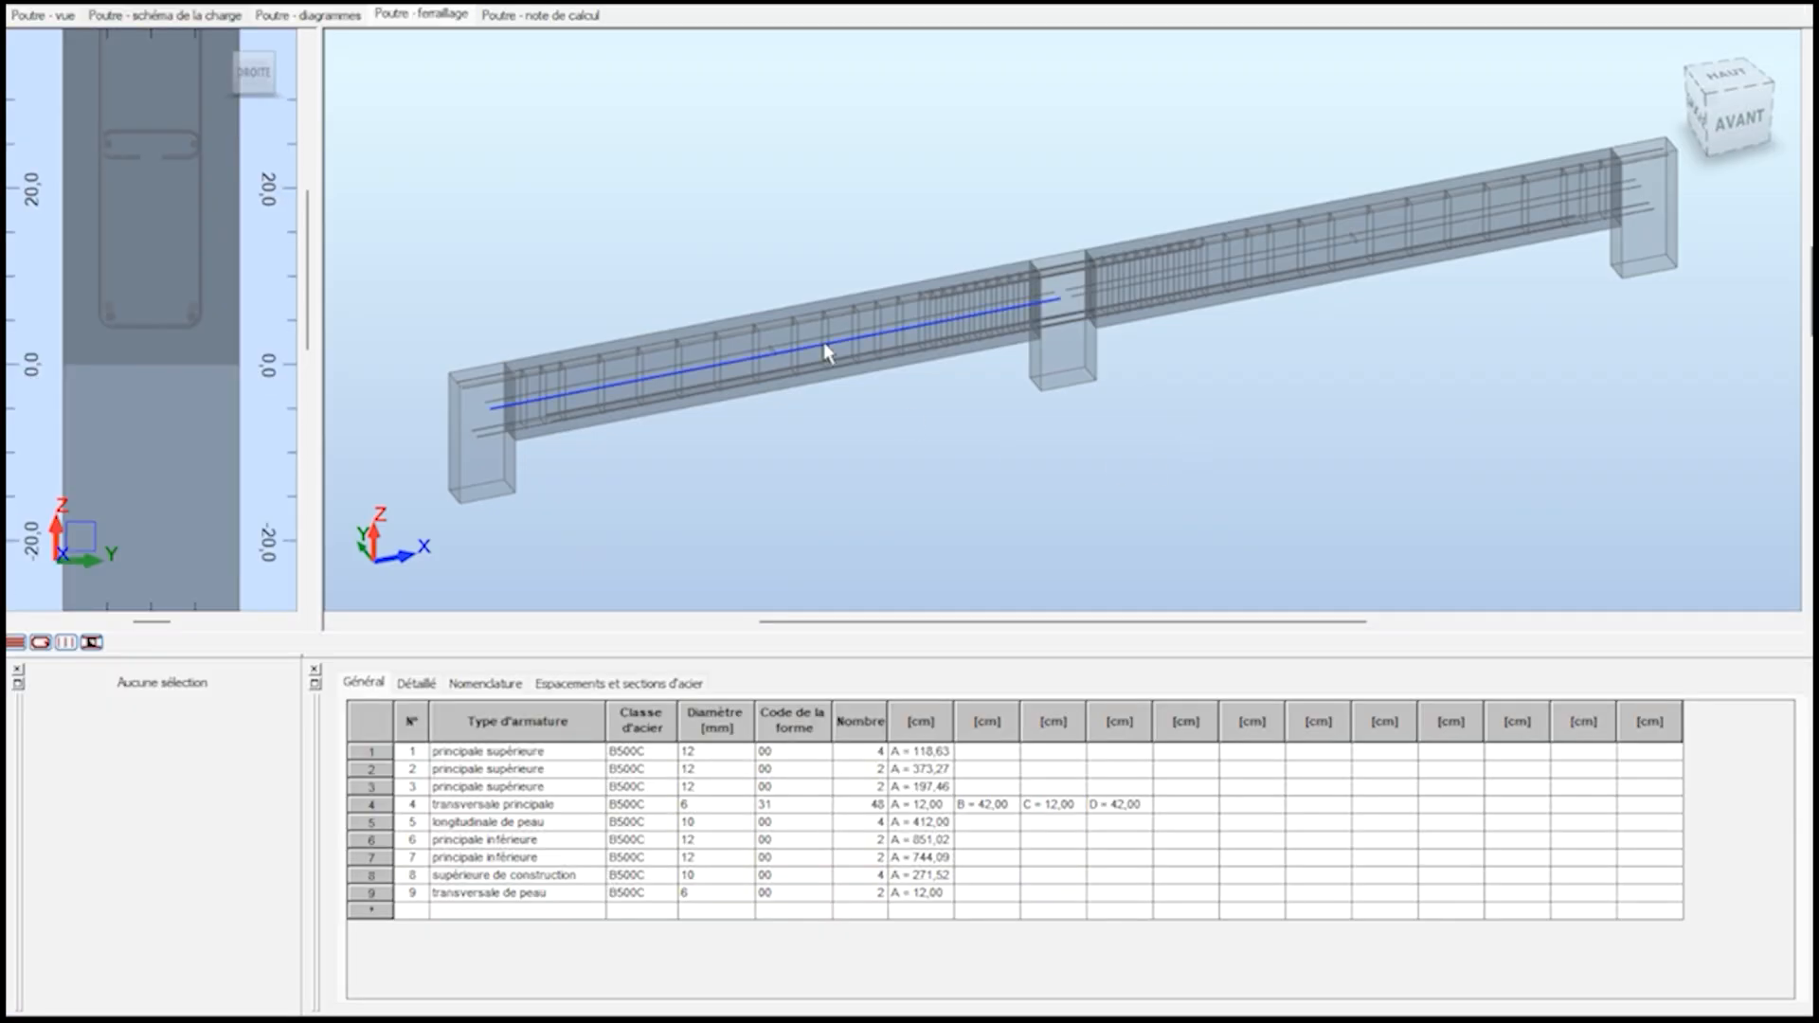
Inspect the recalculated skin bars along the first span in the 3D view.
scroll(834, 345, up, 2)
scroll(835, 345, up, 2)
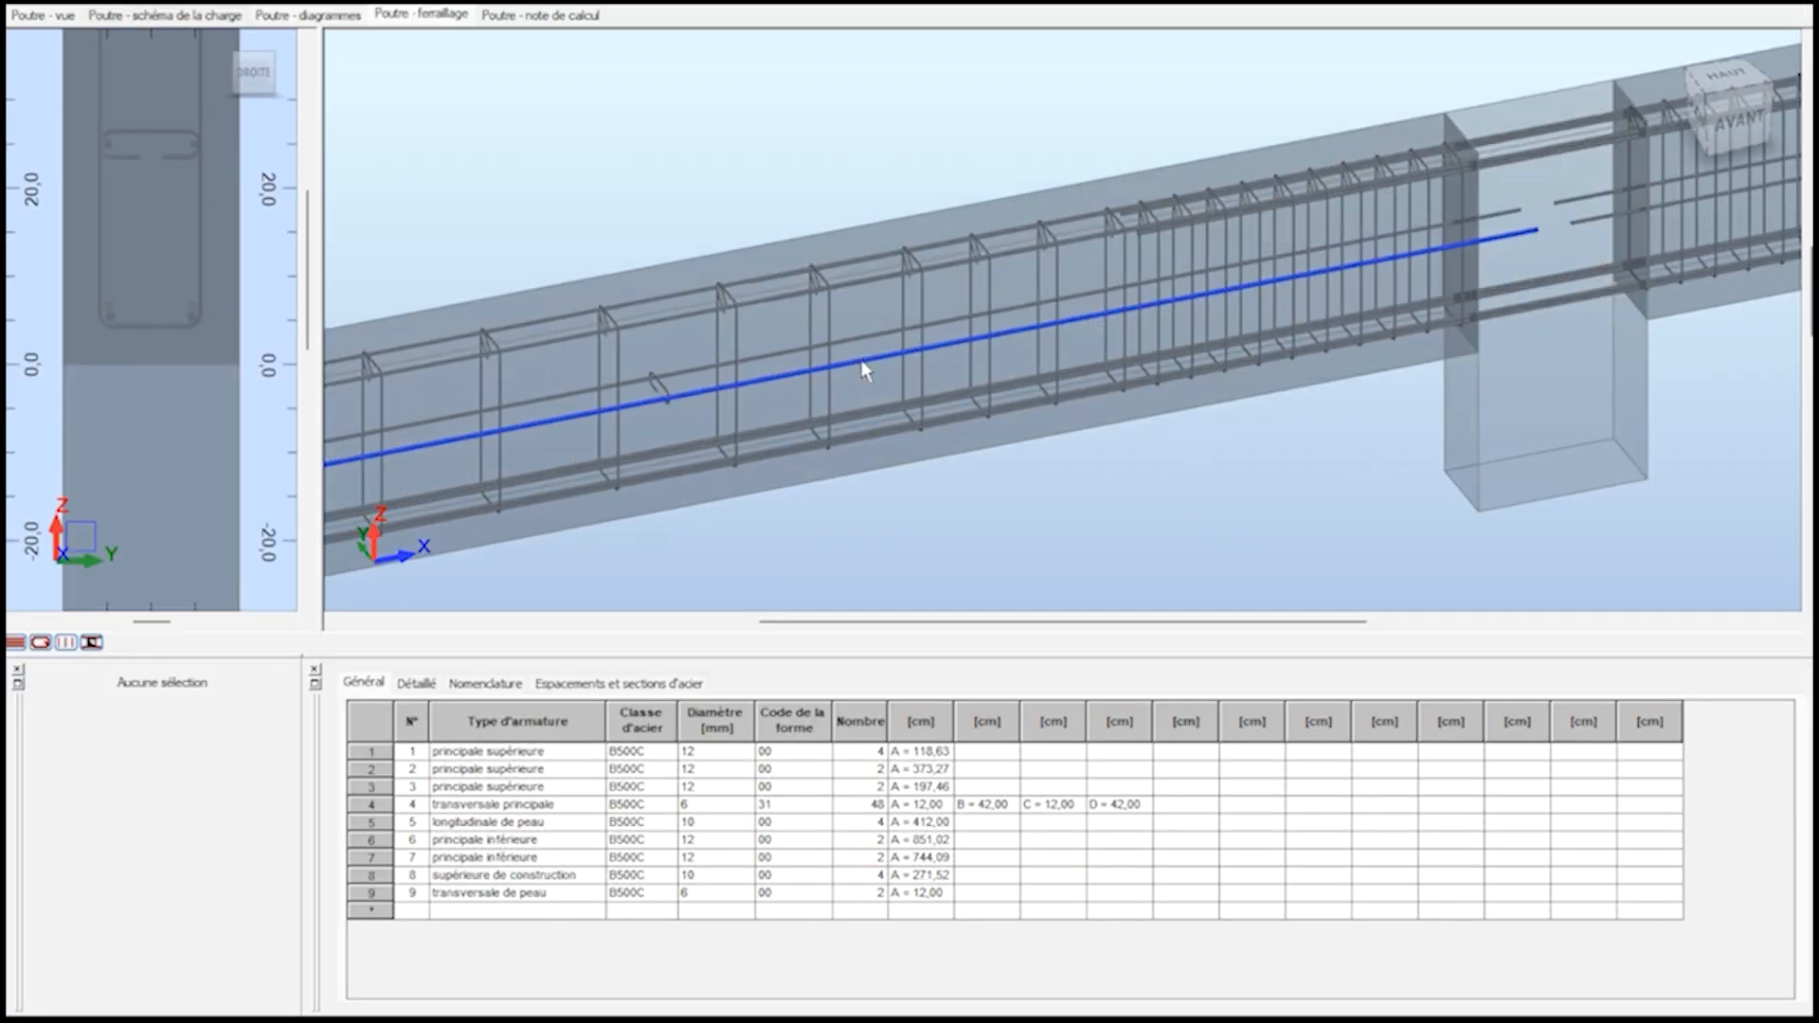
click(865, 367)
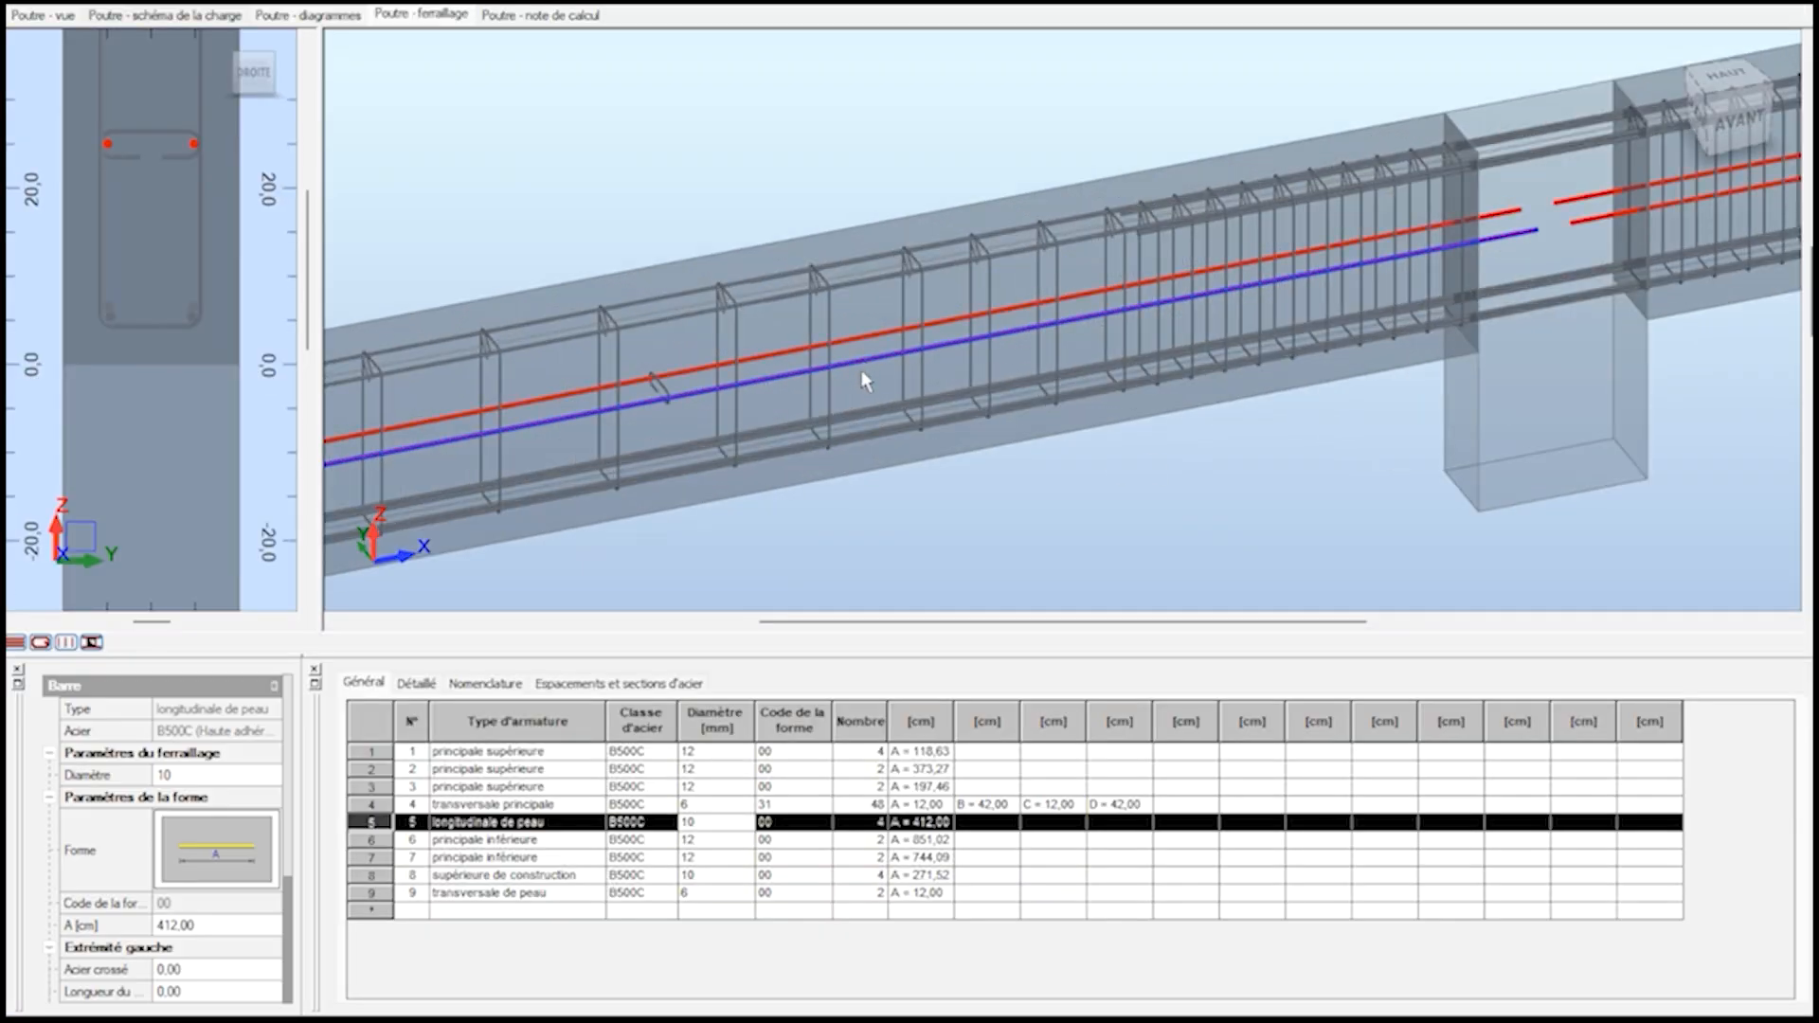
click(1090, 530)
scroll(1090, 531, down, 2)
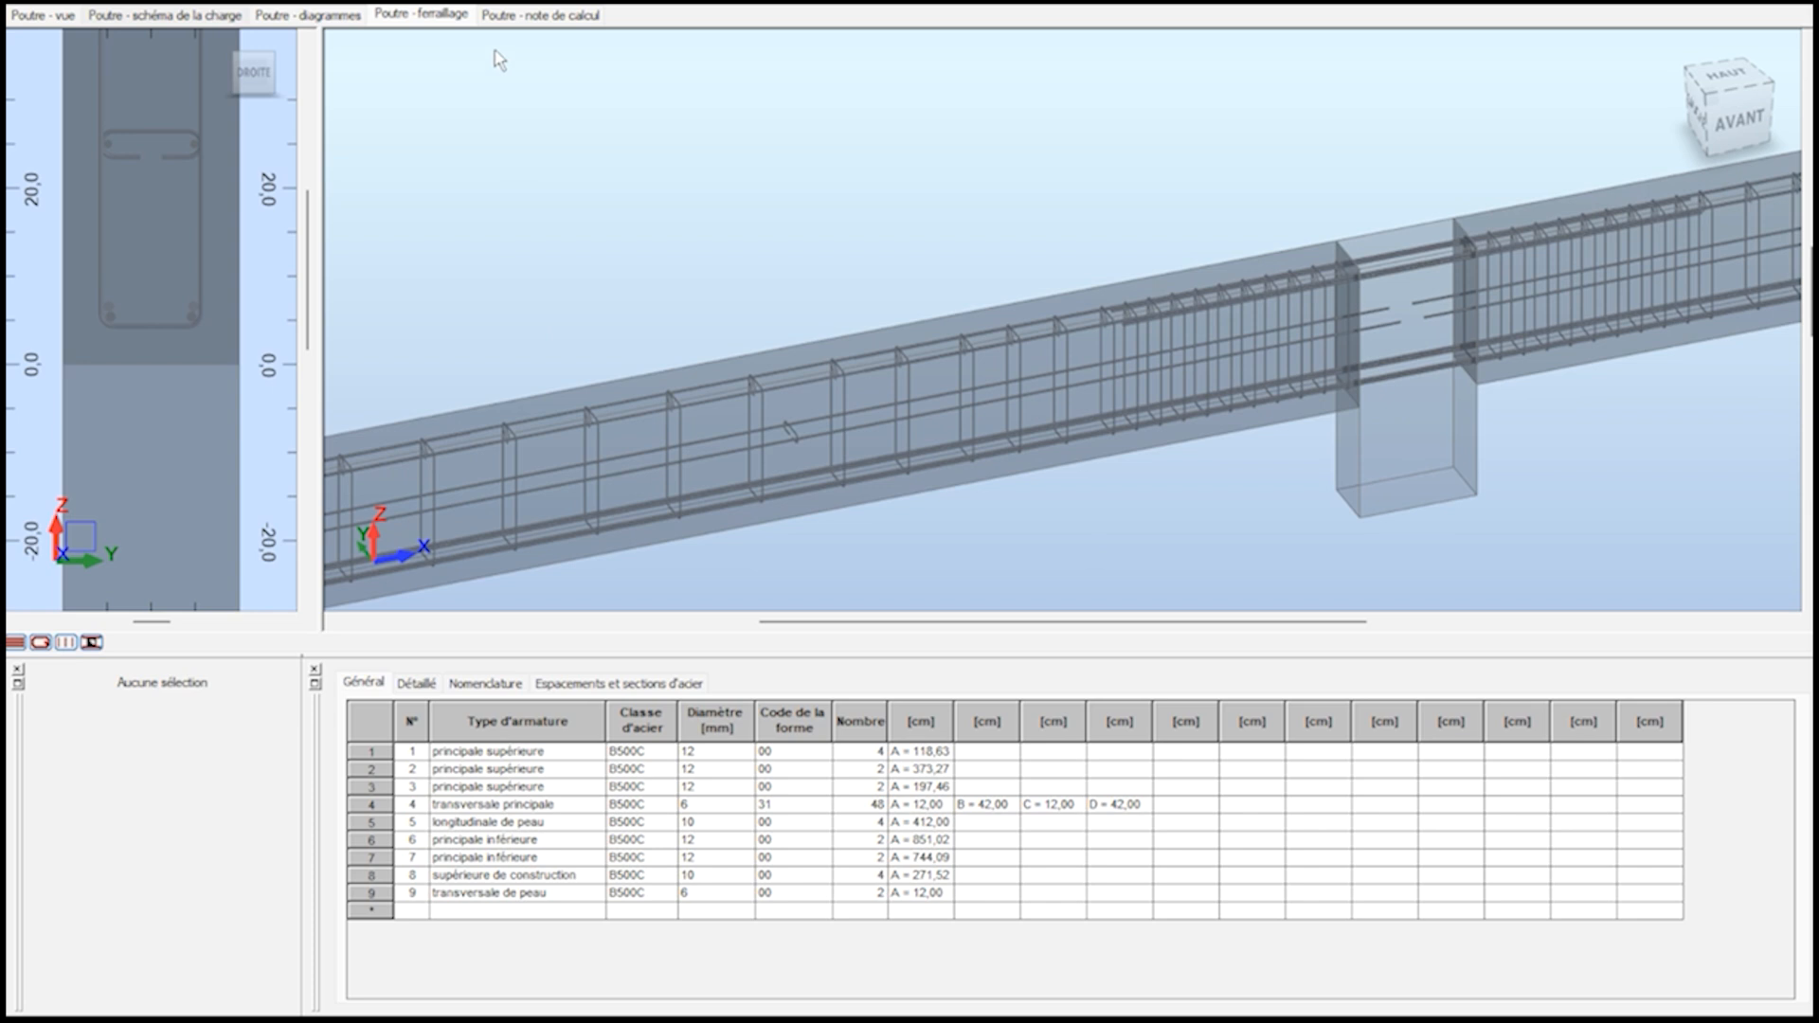
In the Eurocode 2 reinforcement pattern settings, exclude assembly bars from calculation and set the minimum skin bar diameter to 8 mm.
click(508, 16)
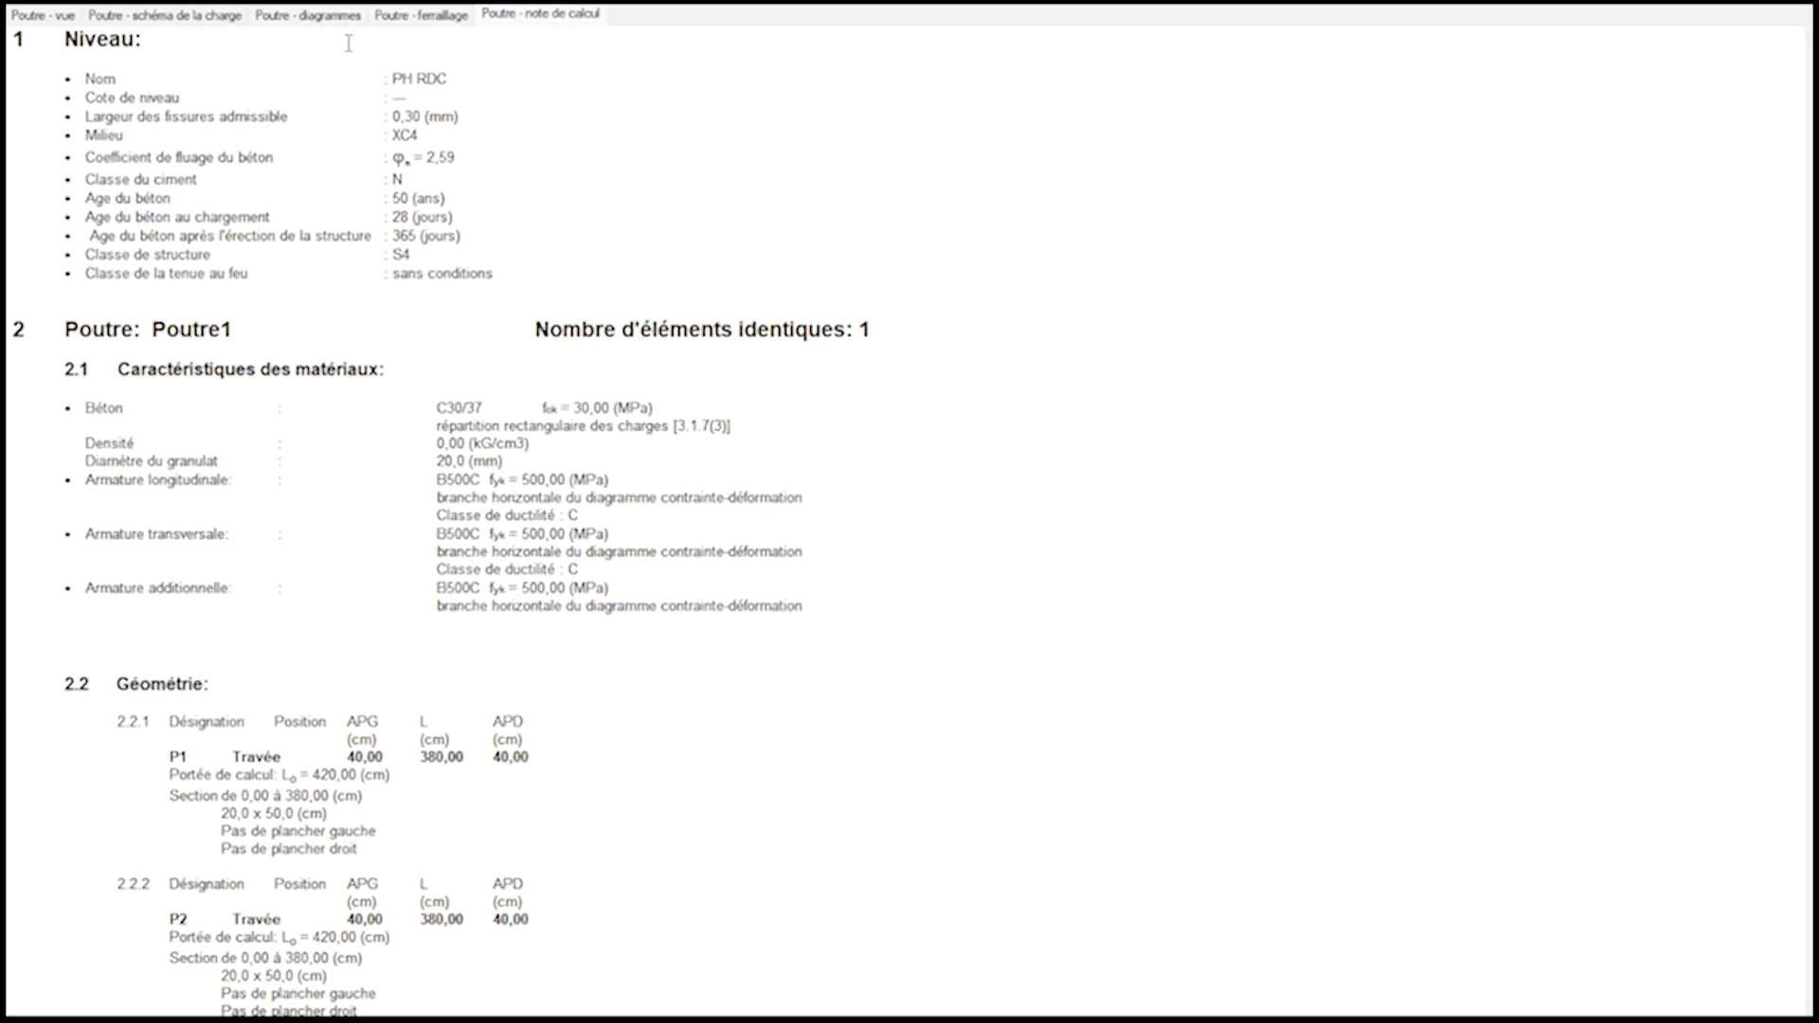
click(421, 15)
click(330, 21)
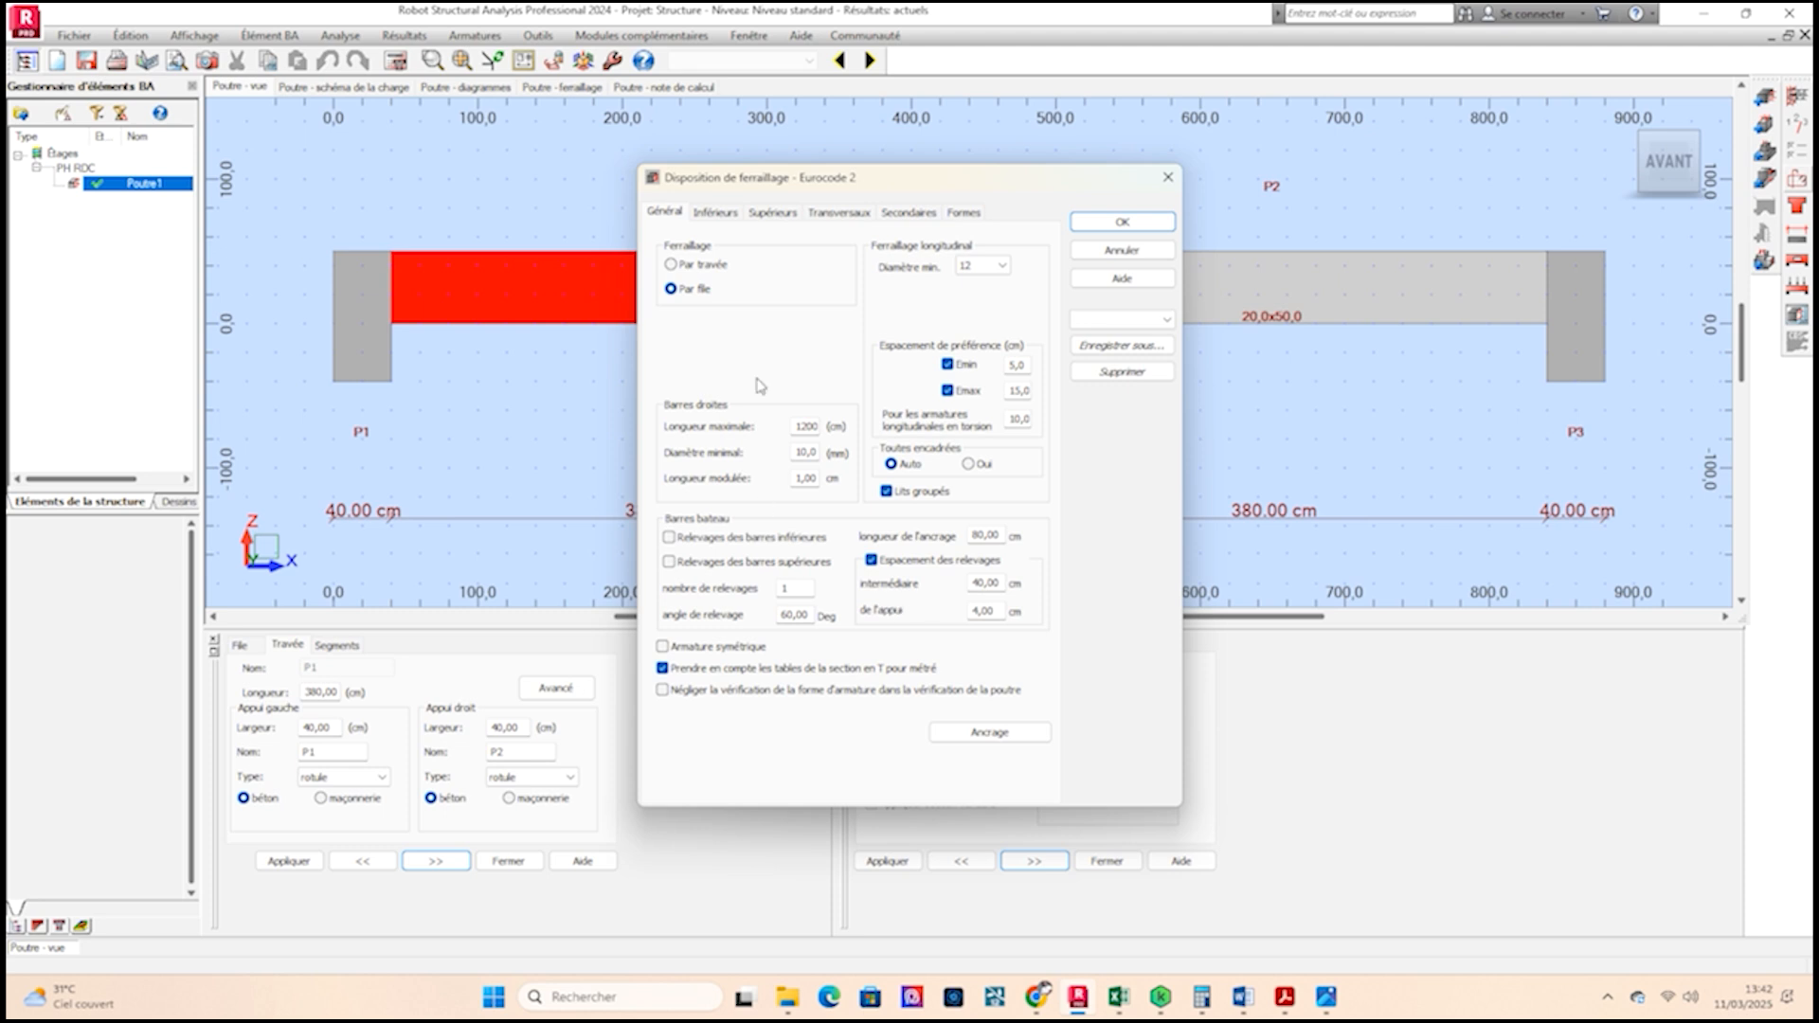
click(912, 214)
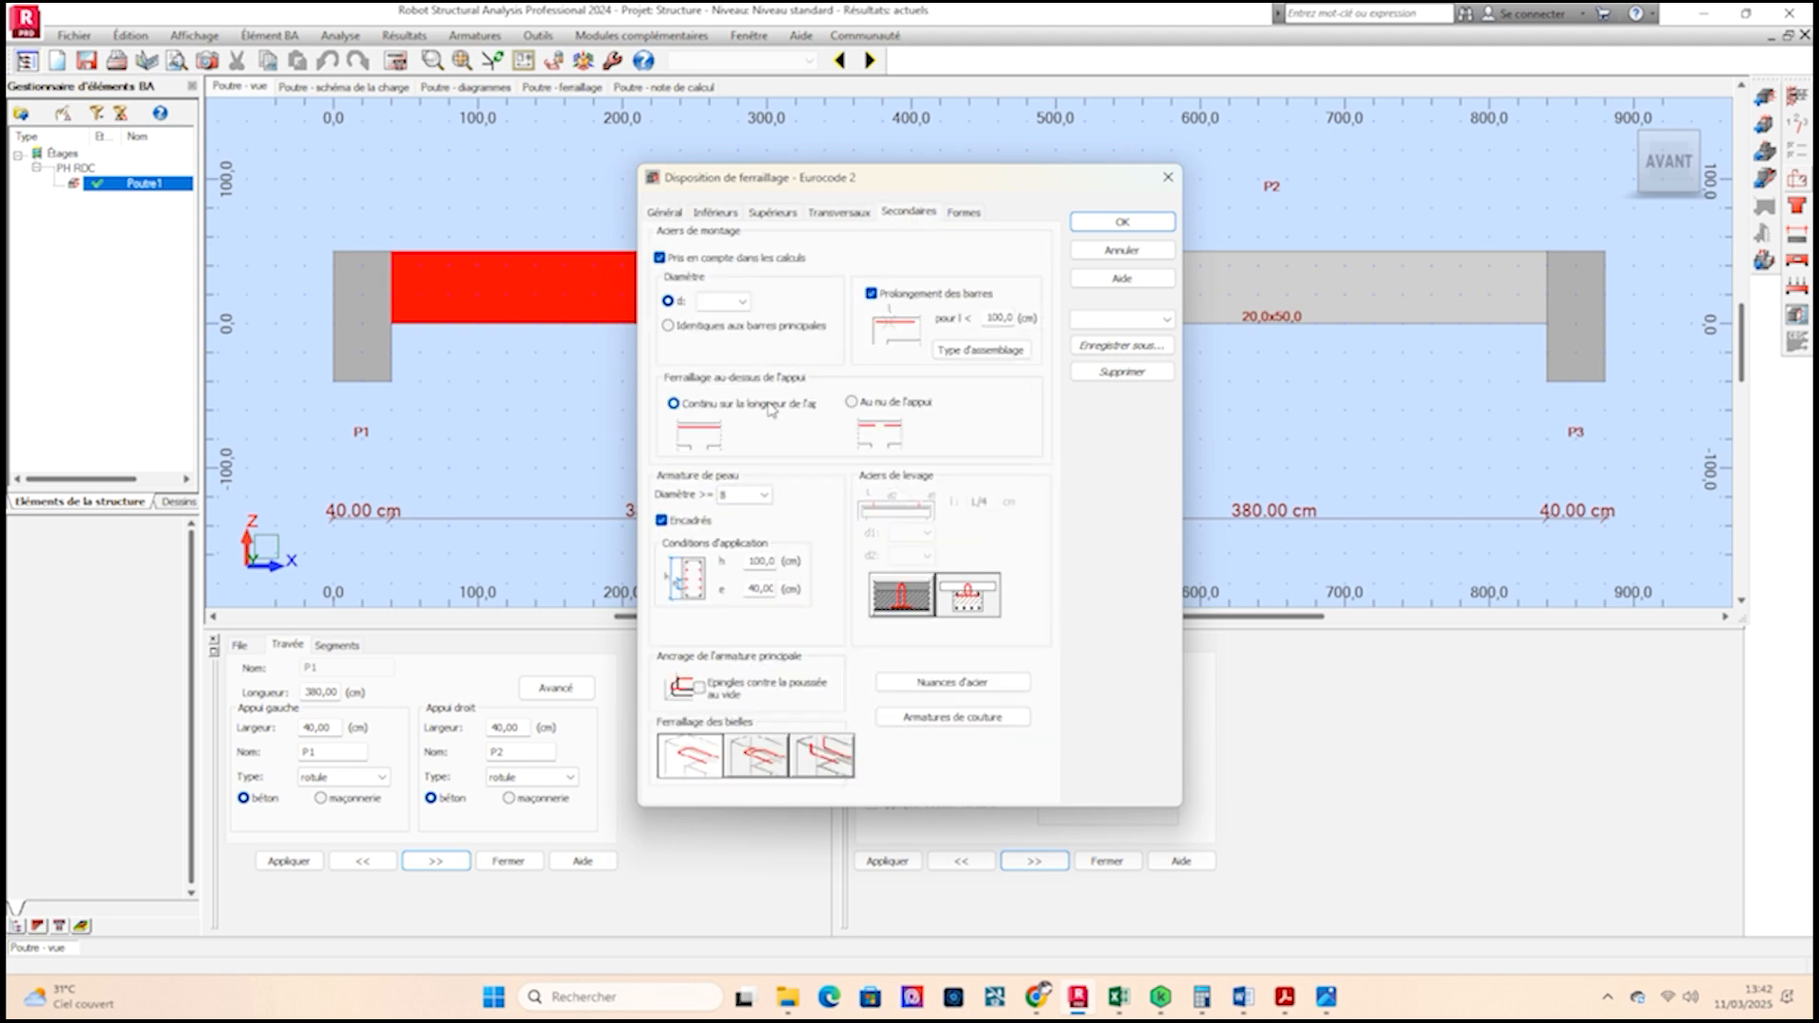
click(662, 259)
click(763, 495)
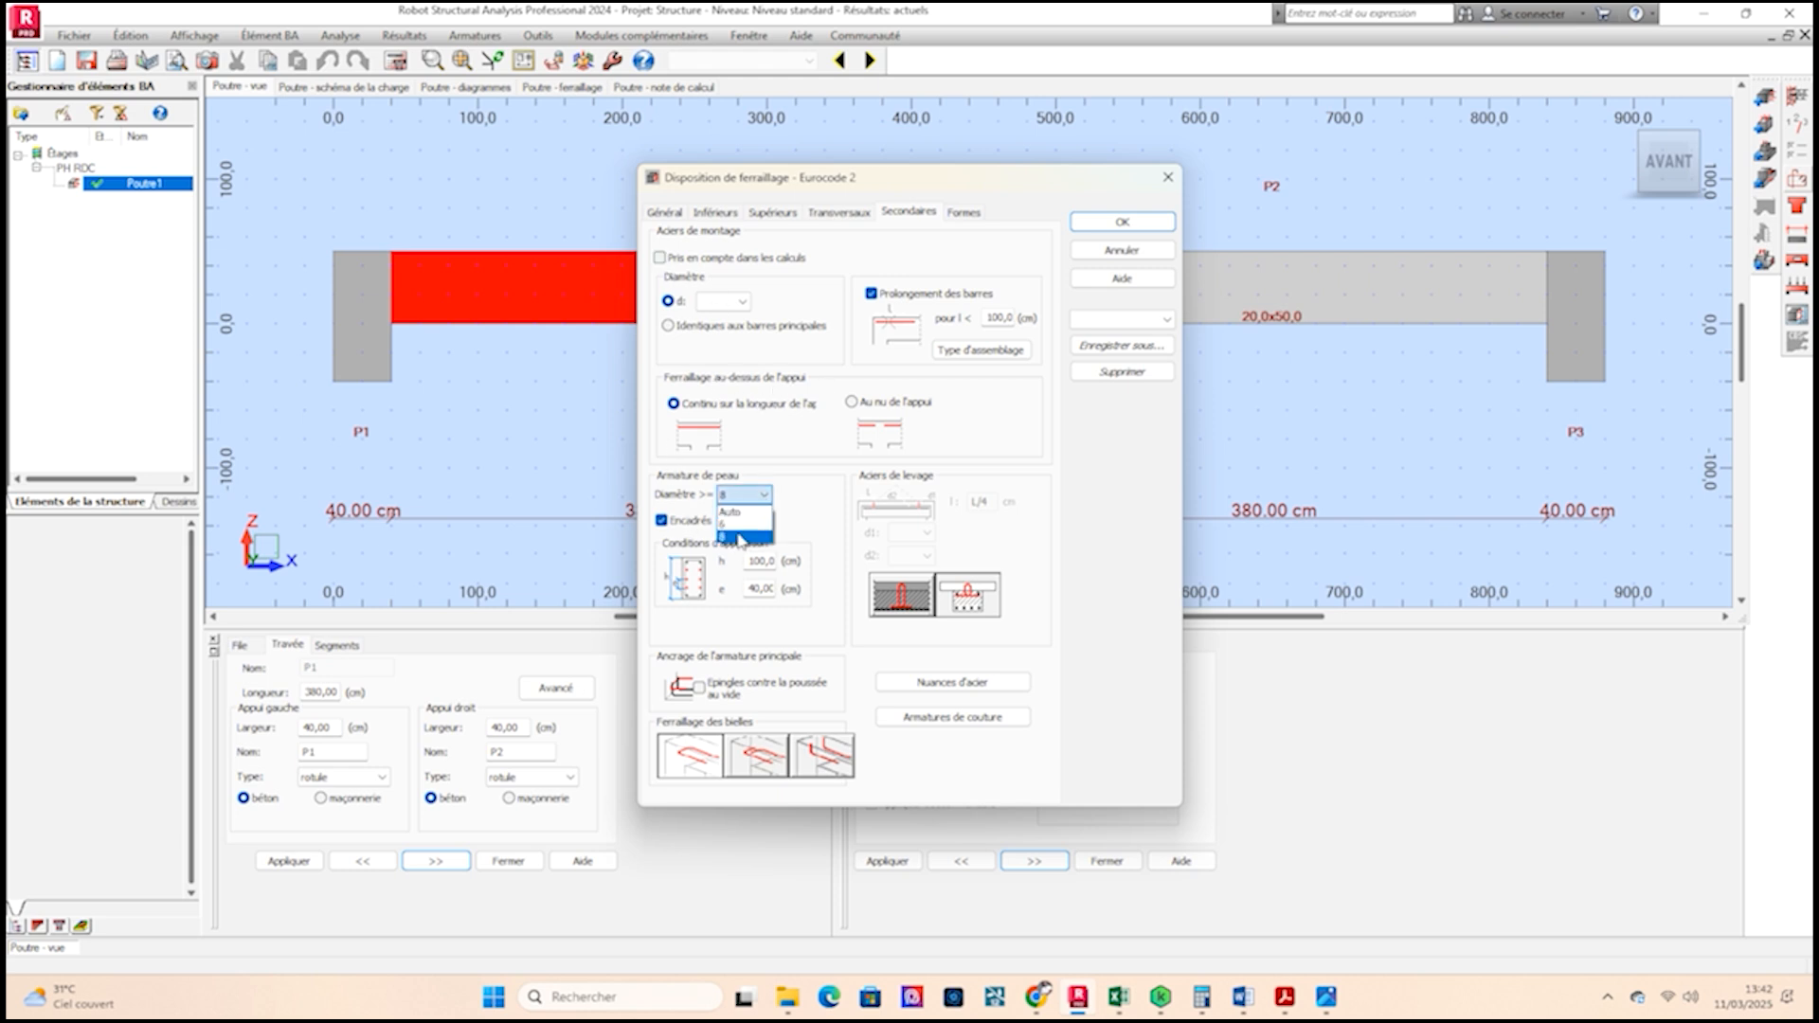
click(740, 537)
Edit the skin reinforcement application height condition and confirm the reinforcement pattern settings.
double_click(756, 588)
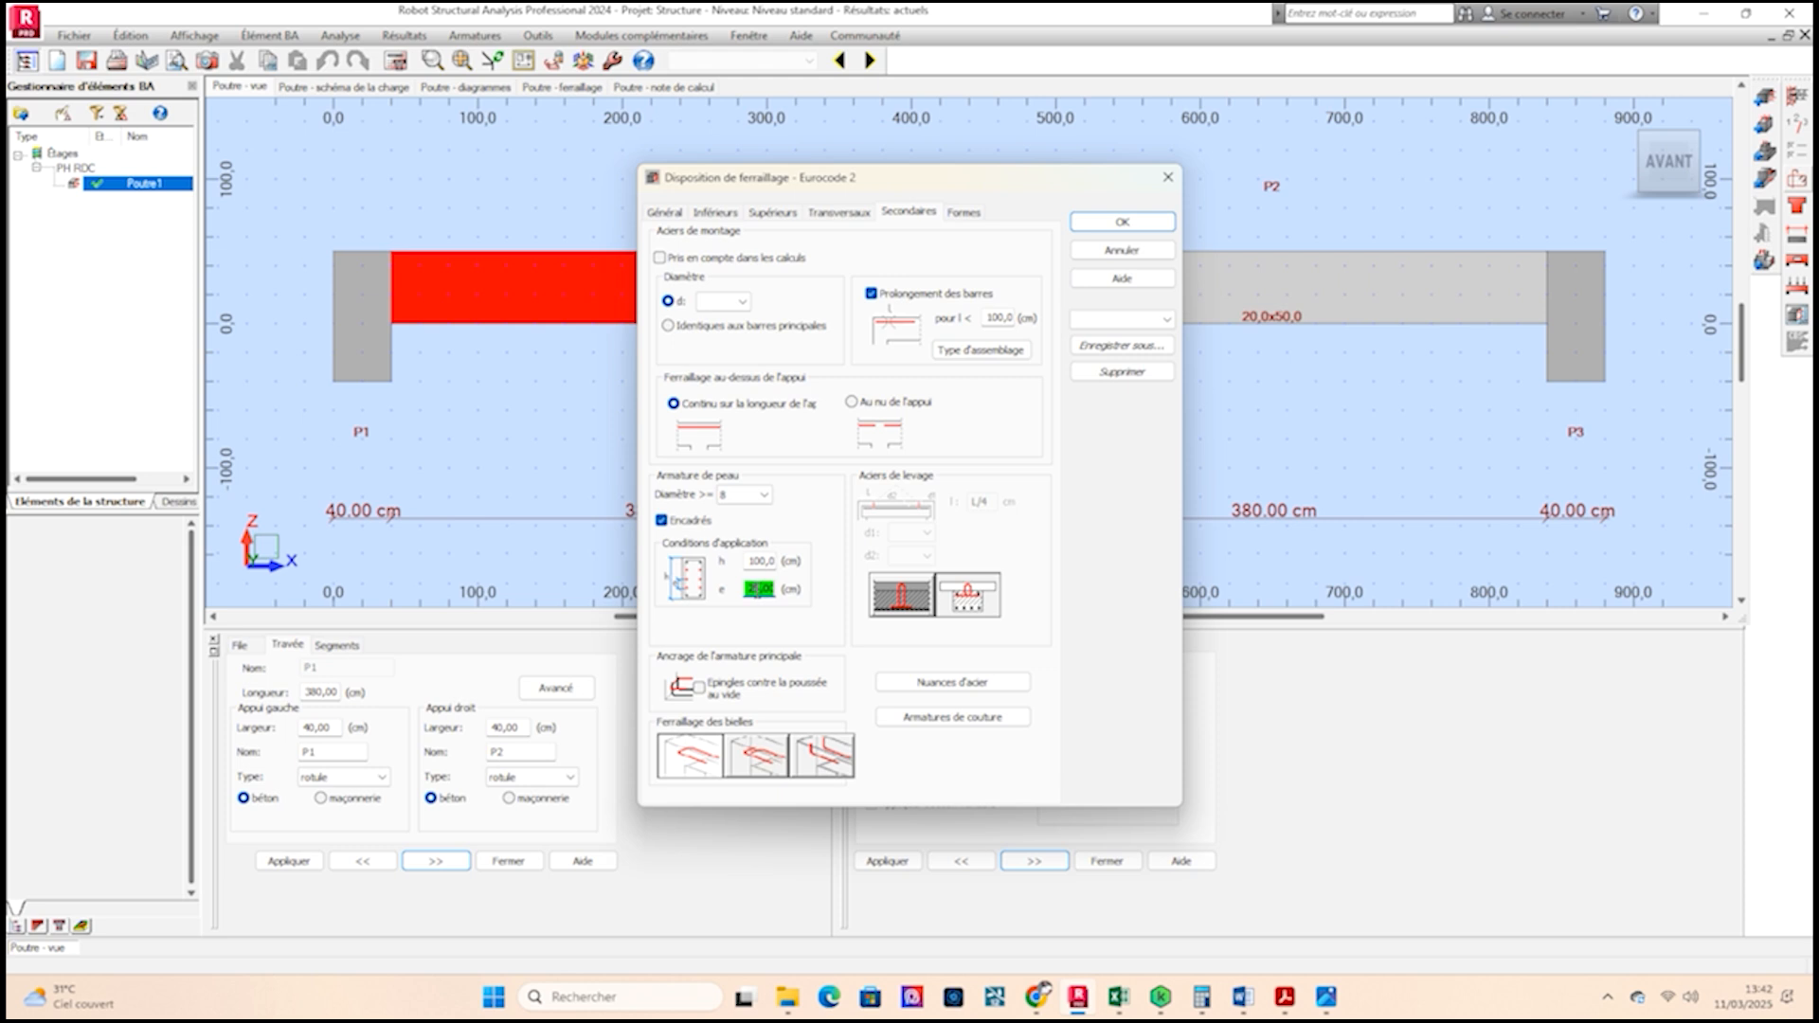
double_click(758, 560)
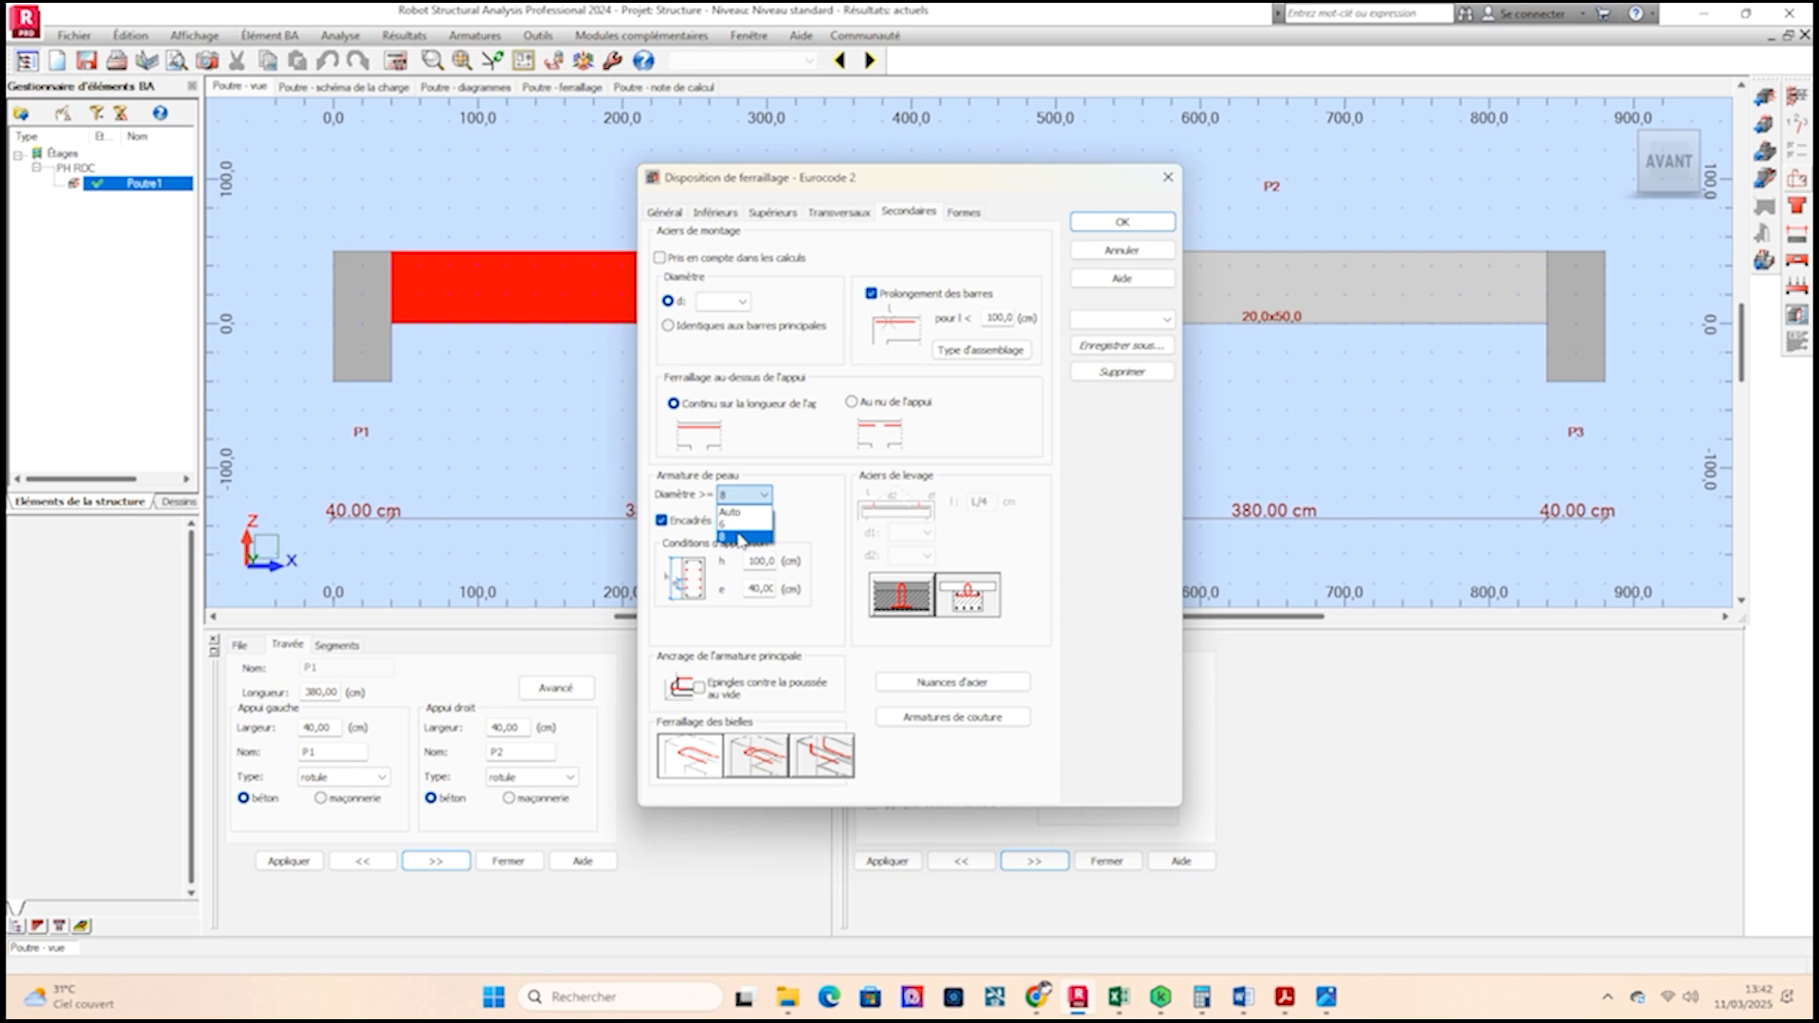
click(740, 538)
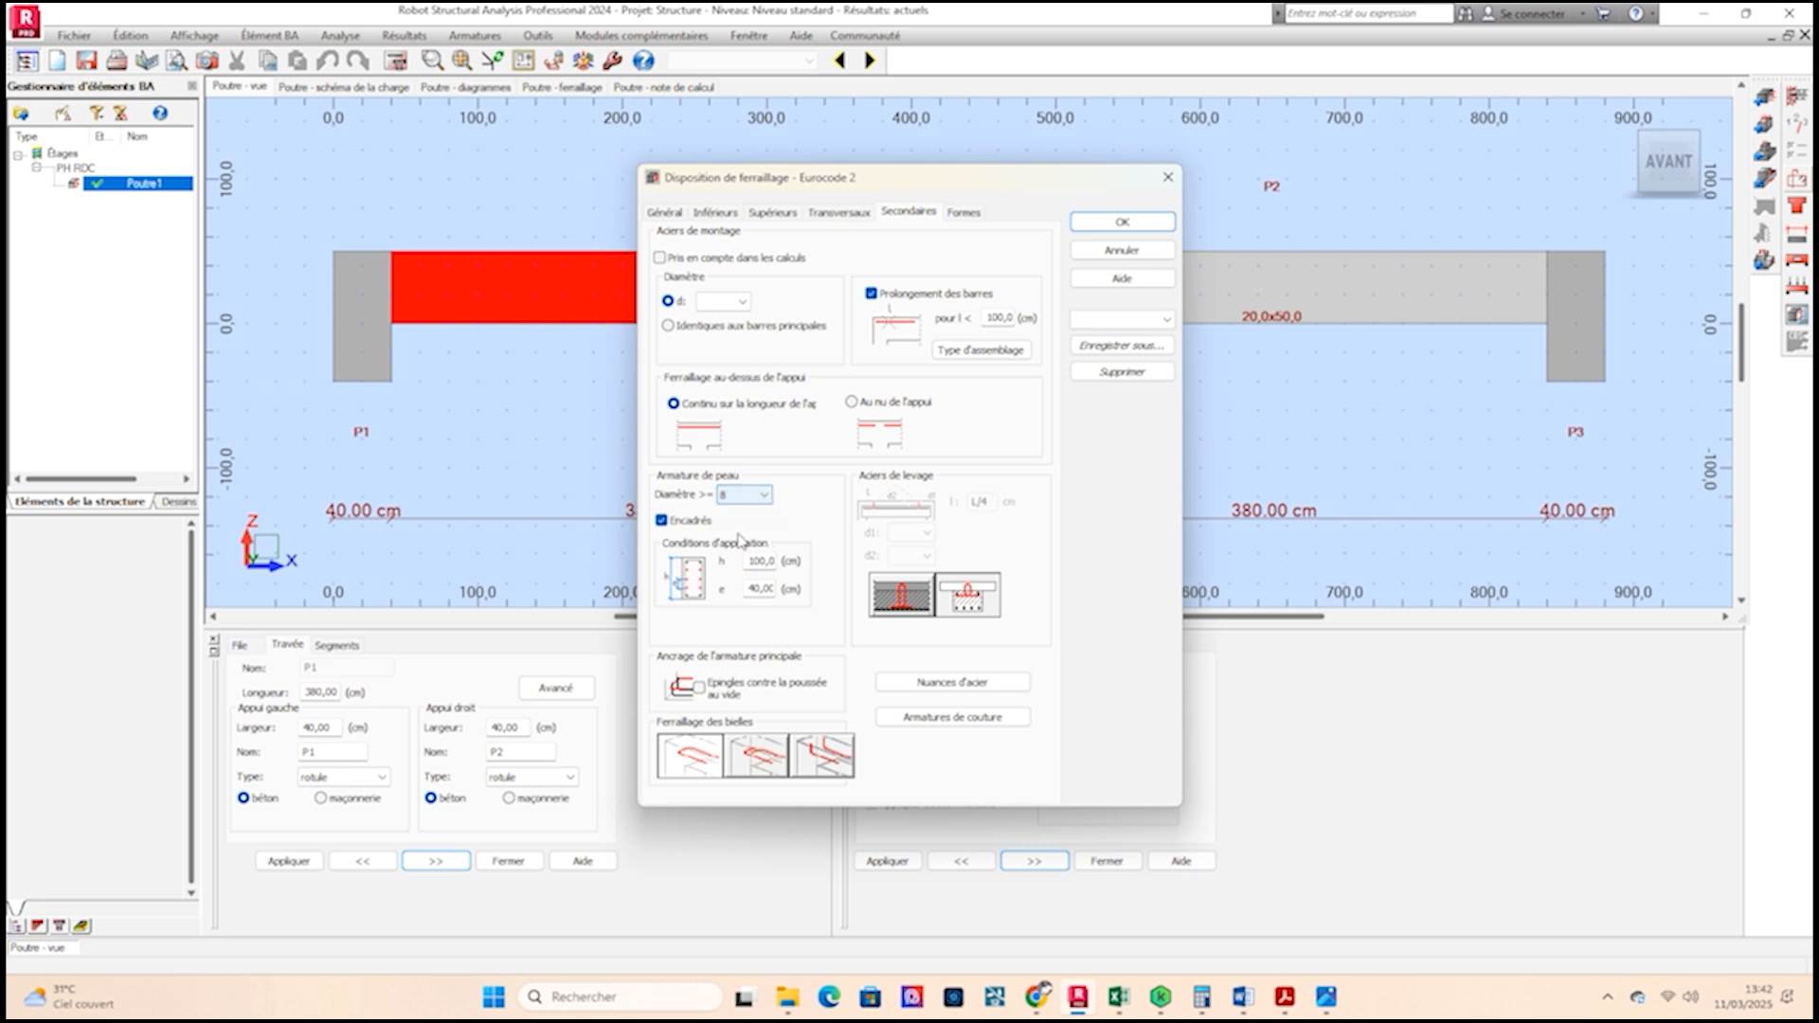
double_click(756, 588)
double_click(759, 561)
text(3)
click(1122, 221)
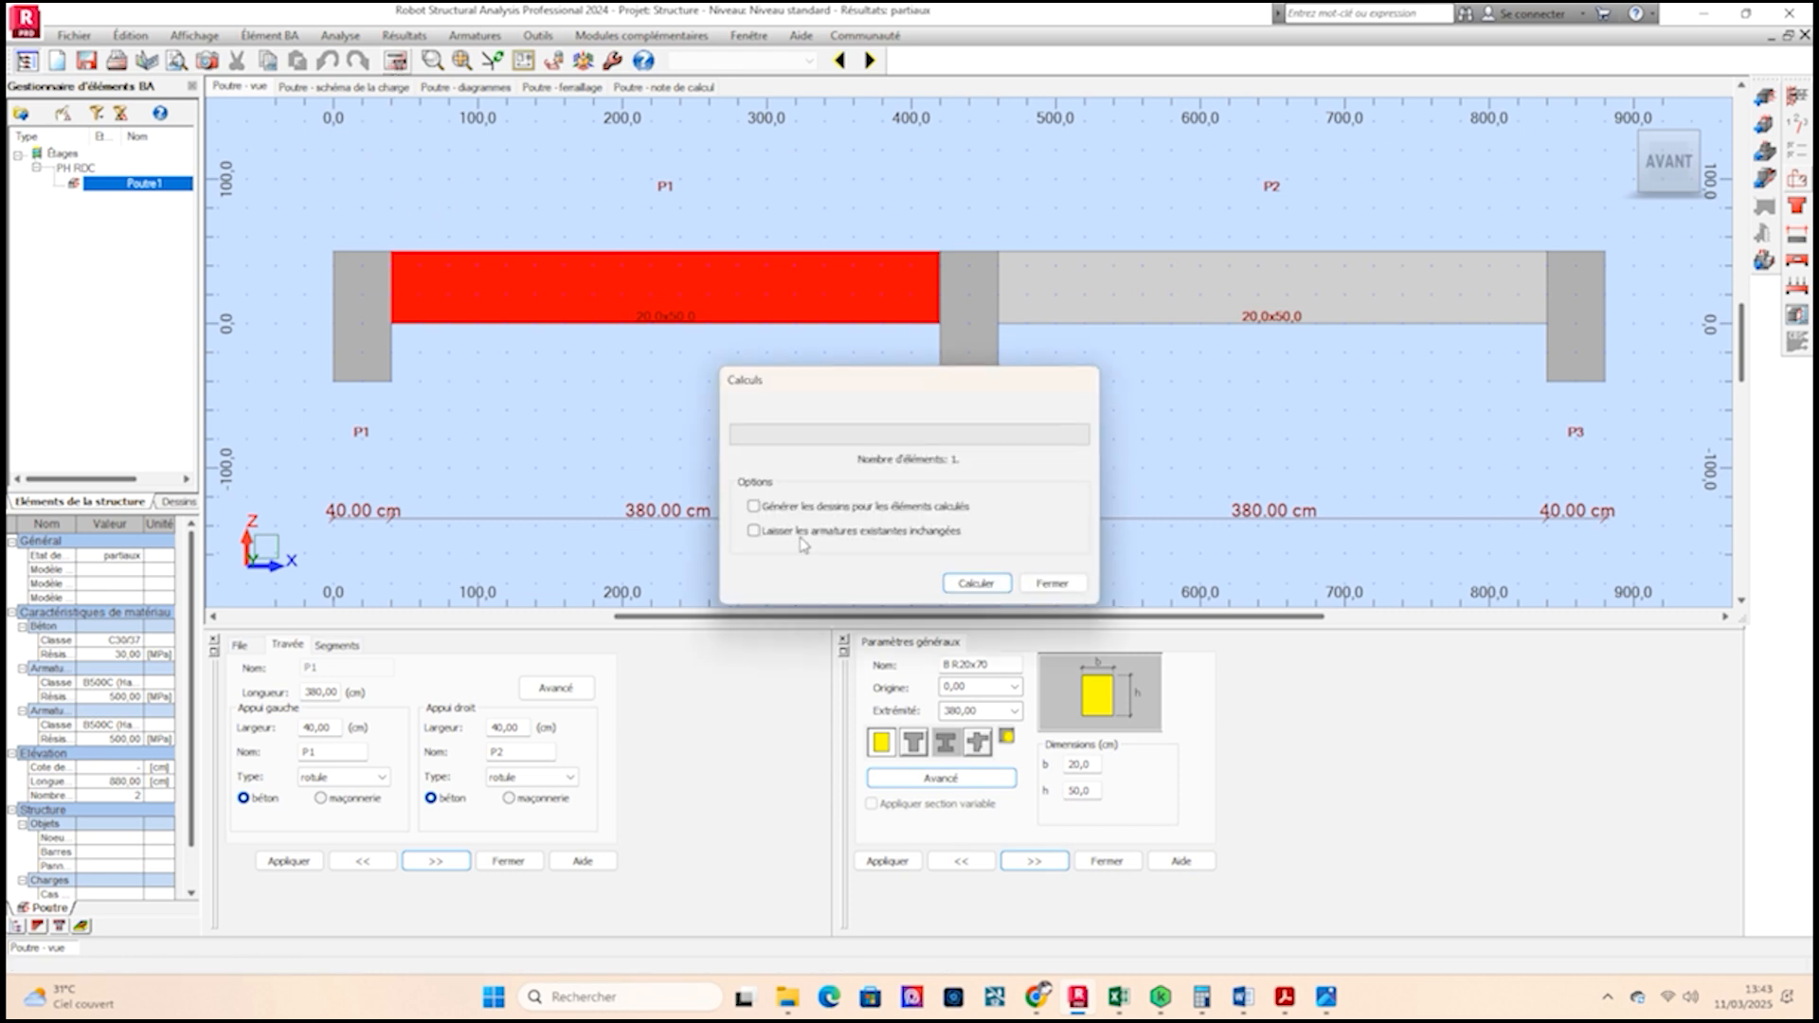
Recalculate the beam with drawing generation enabled and print the resulting drawings to PDF.
click(754, 507)
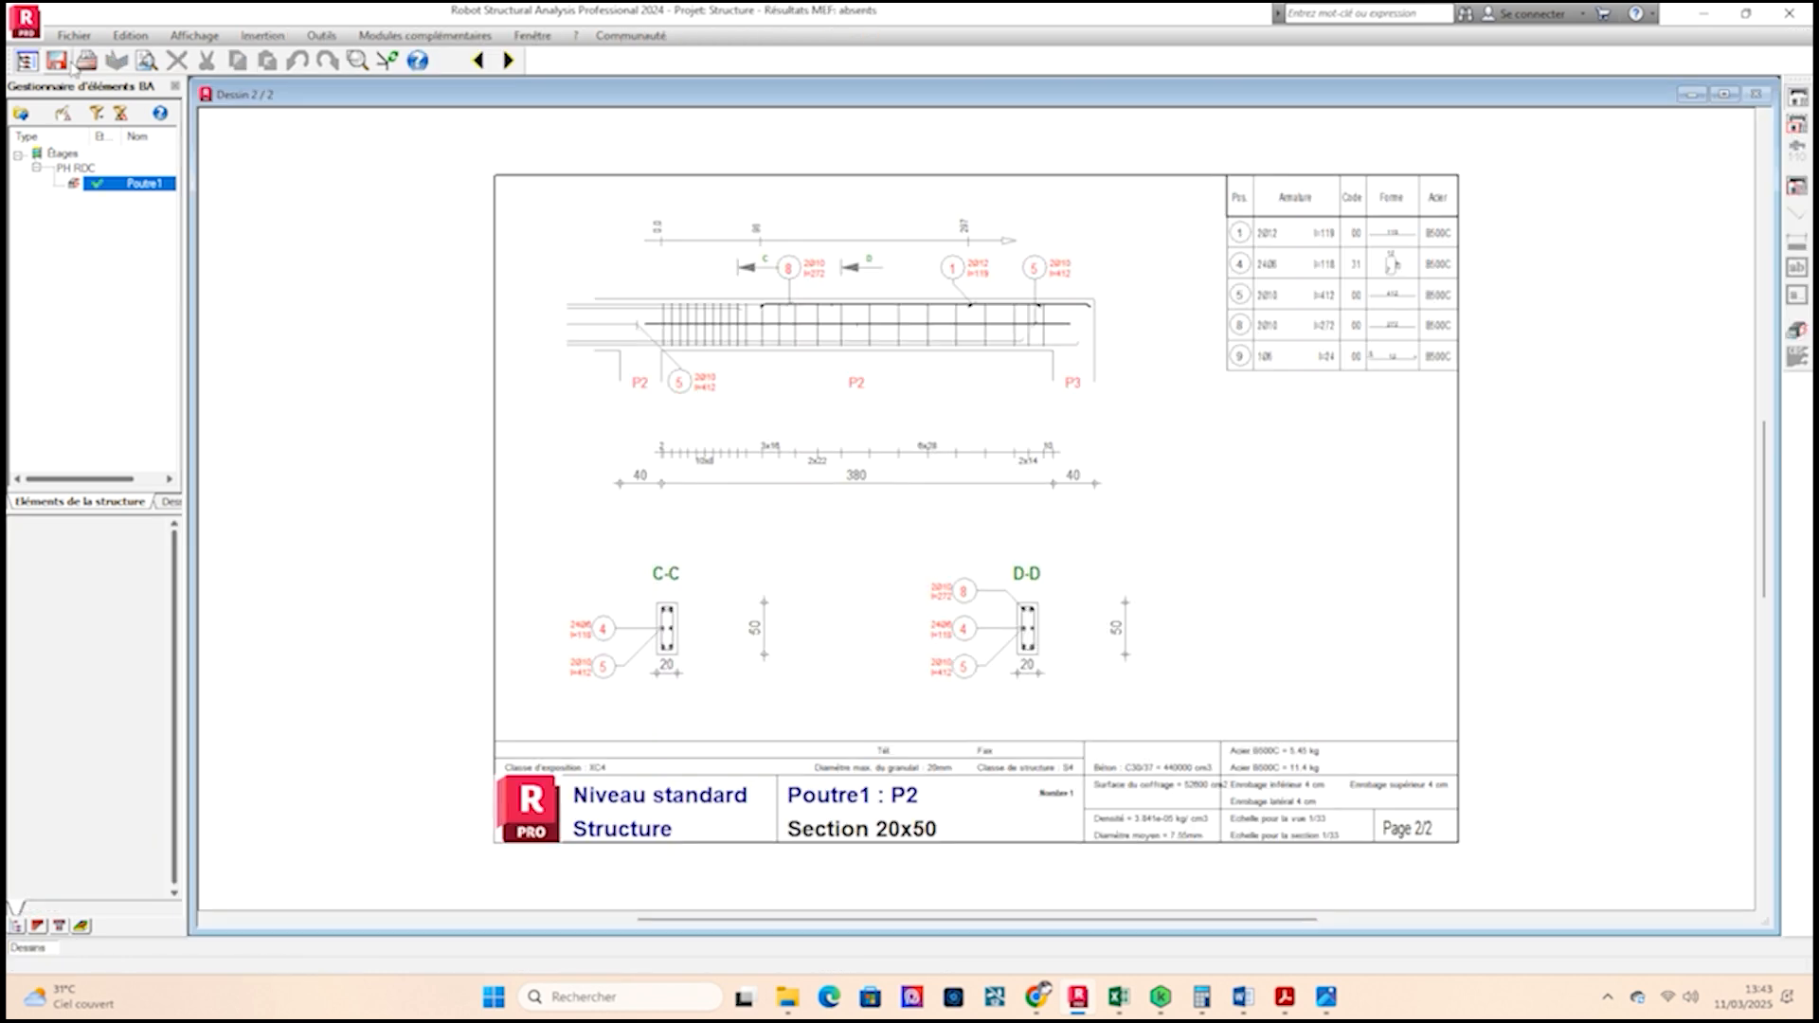
click(87, 63)
click(1036, 620)
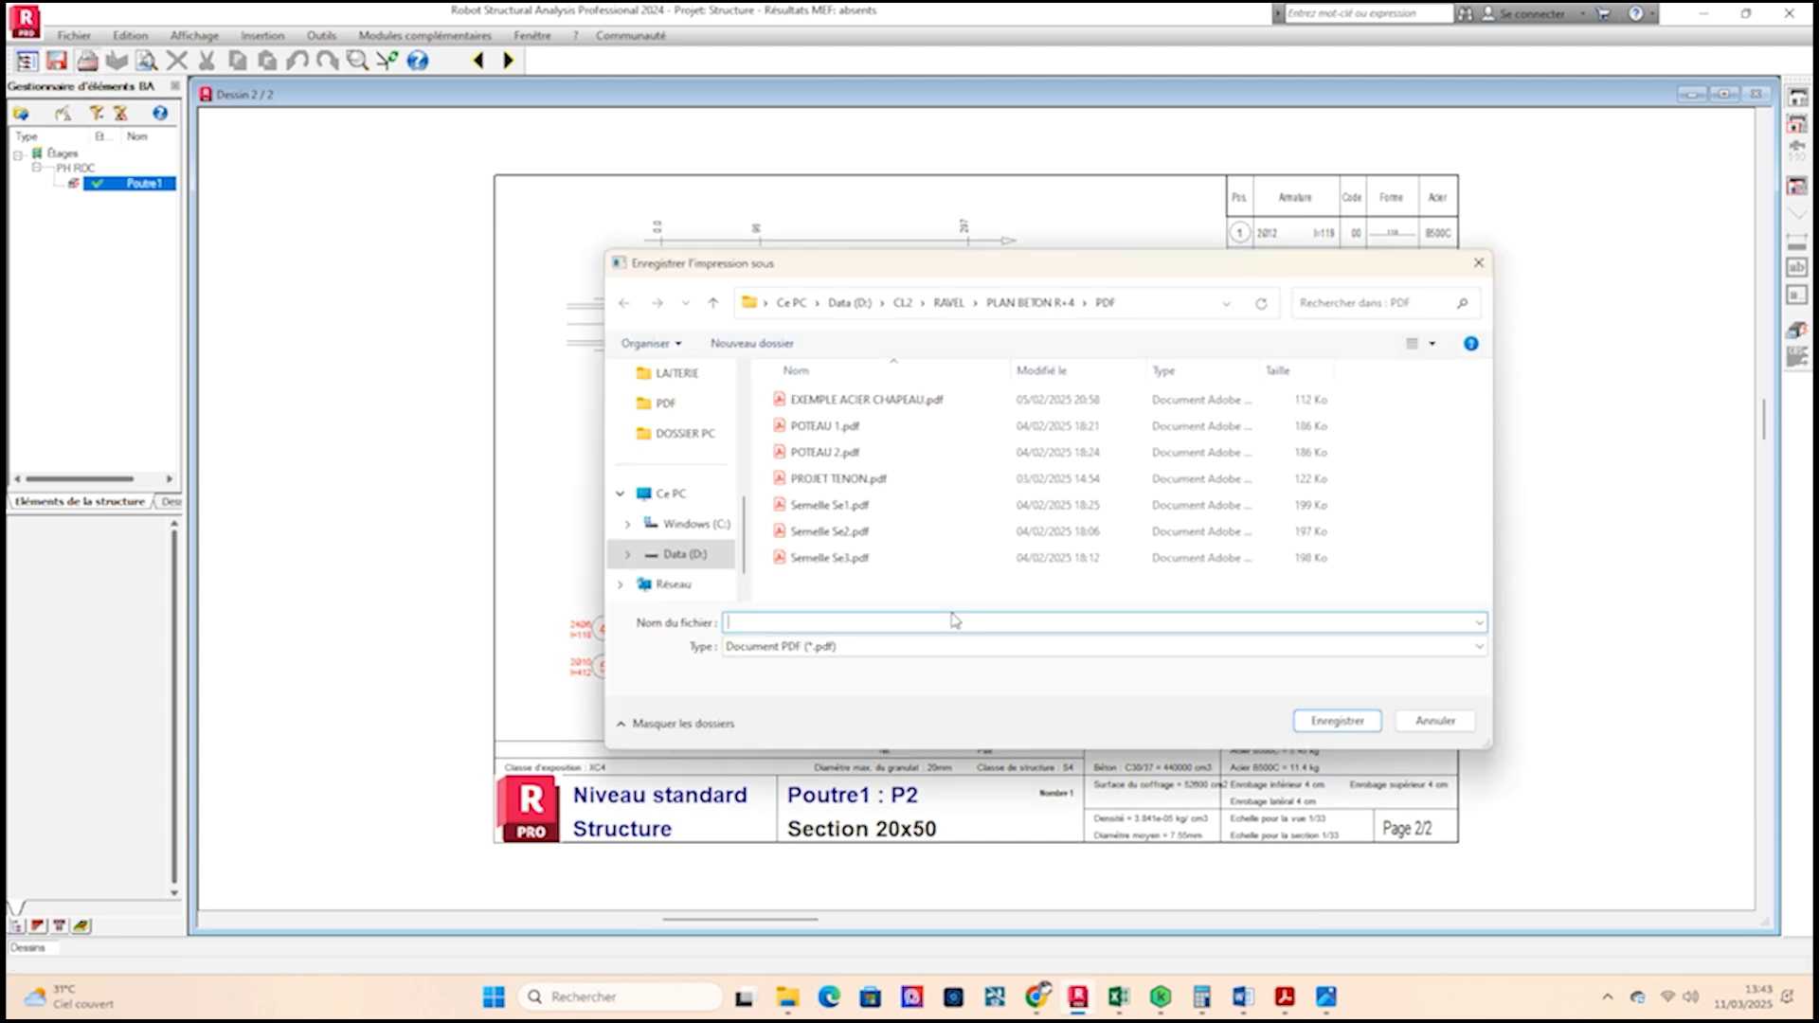
Create a new folder named ENS ABIDJAN in the LISAF folder on drive D.
click(867, 304)
double_click(1306, 402)
click(959, 512)
key(F2)
text(ENS ABIDJAN)
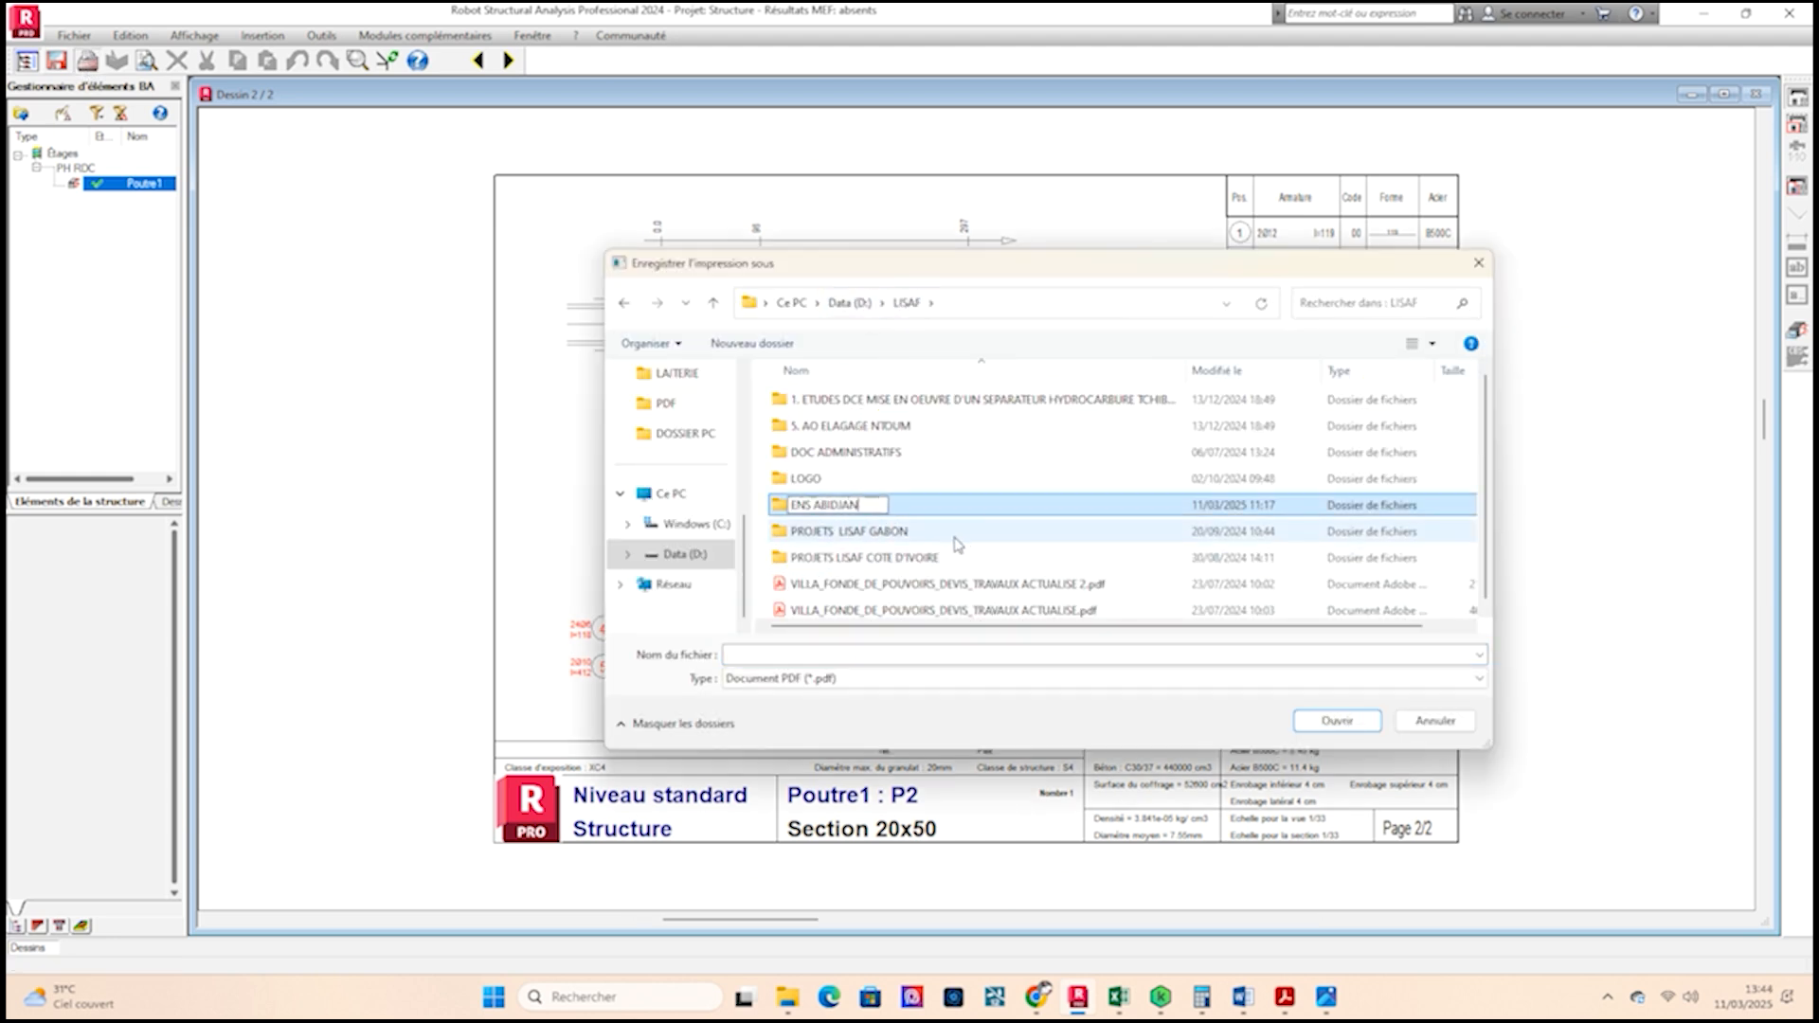
key(Return)
Save the drawing PDF as Poutre1 in the ENS ABIDJAN folder.
double_click(856, 479)
click(784, 655)
text(Poutre1)
click(1306, 720)
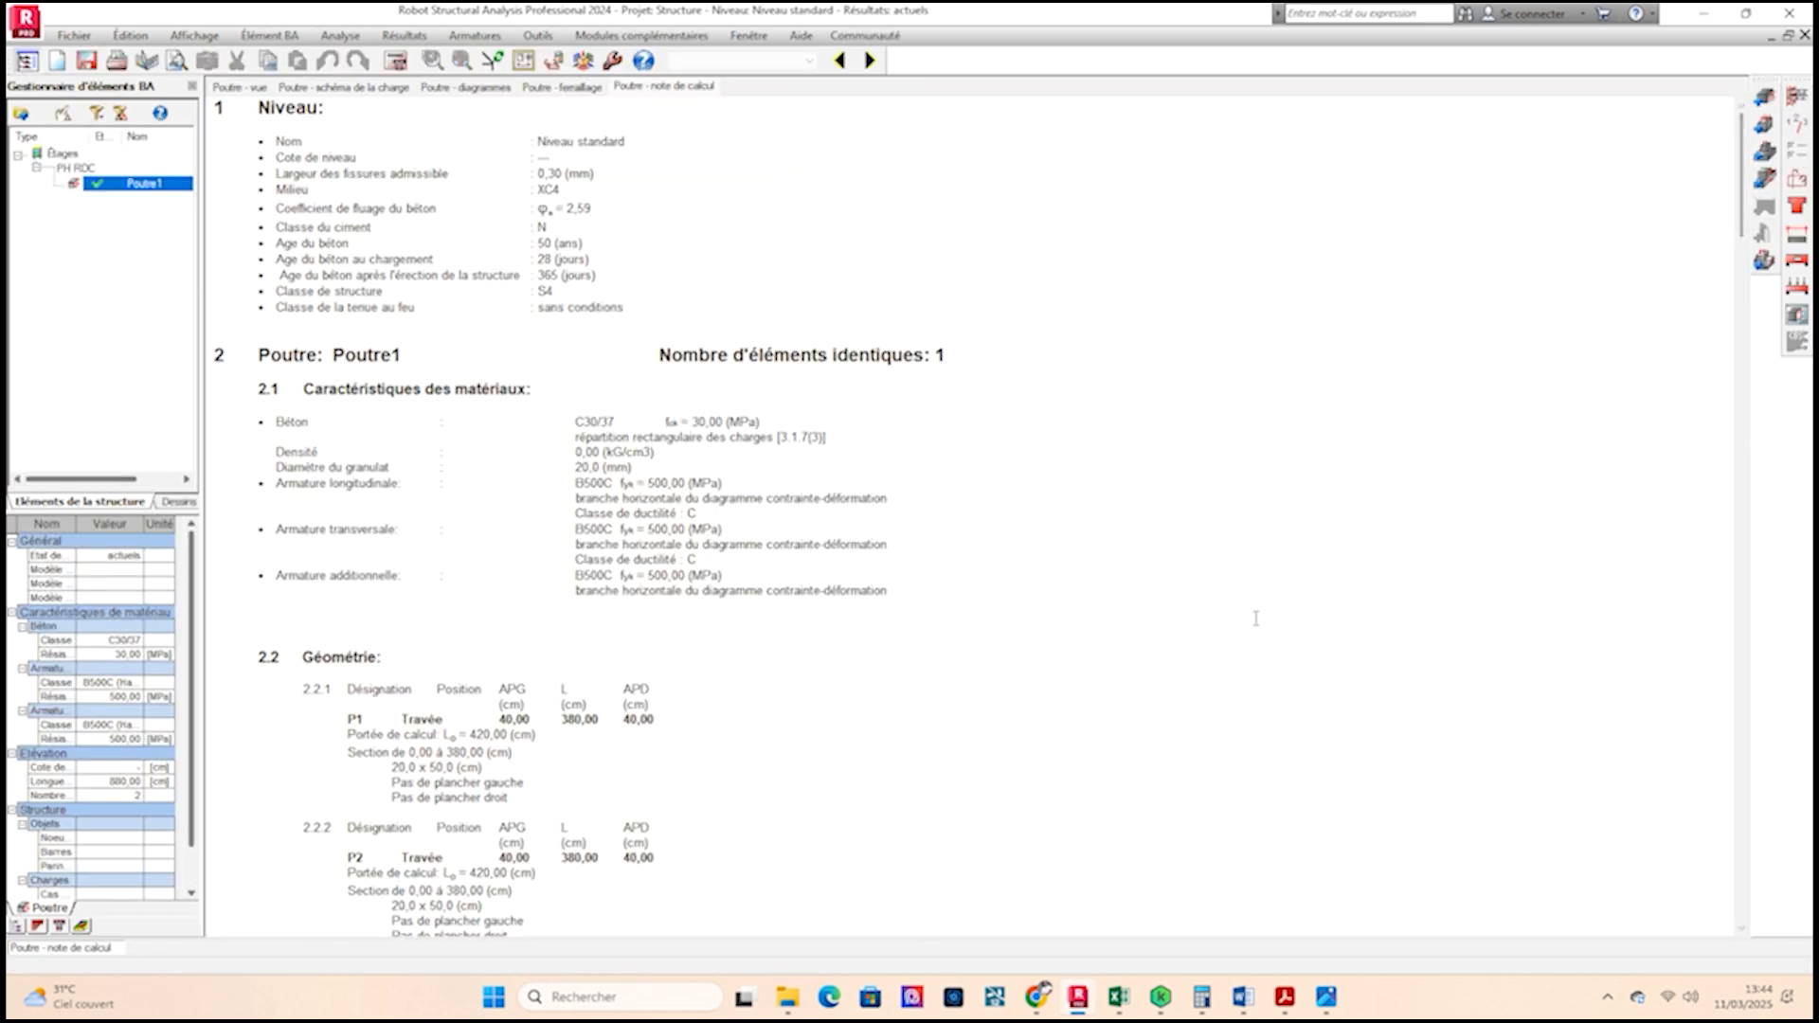
Save the calculation note as an RTF document in the ENS ABIDJAN folder.
click(76, 36)
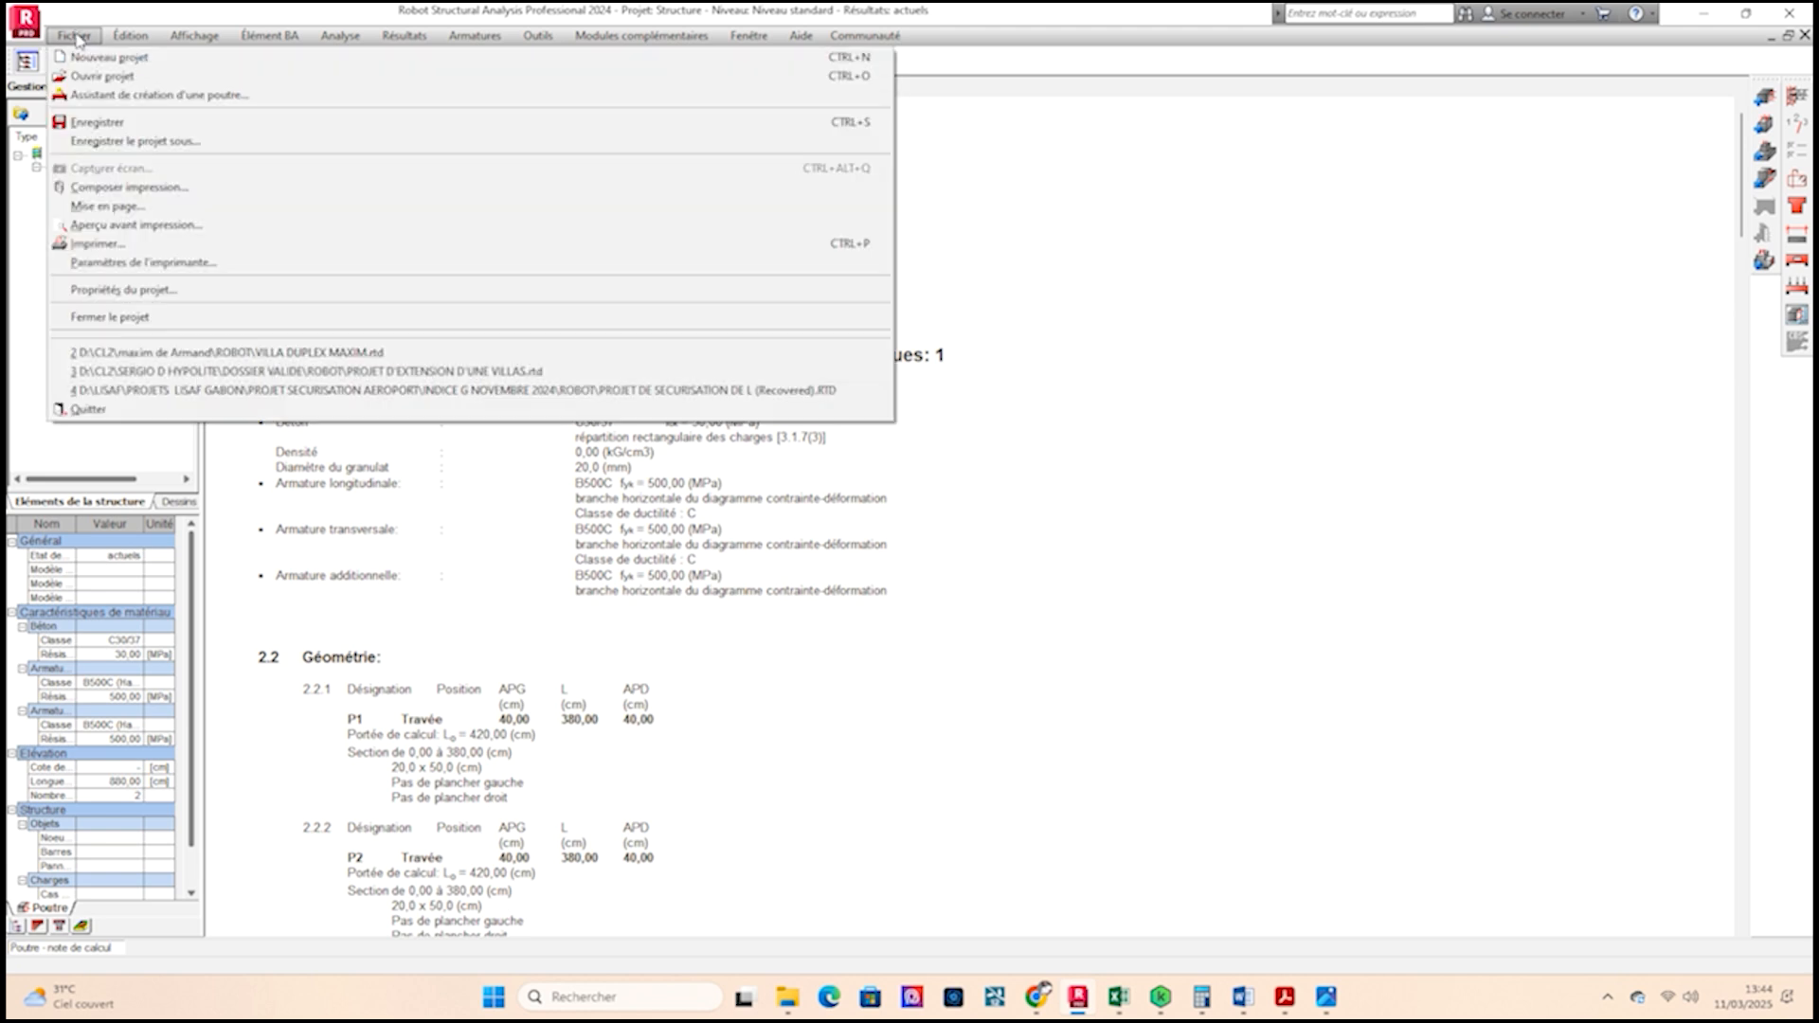
click(173, 143)
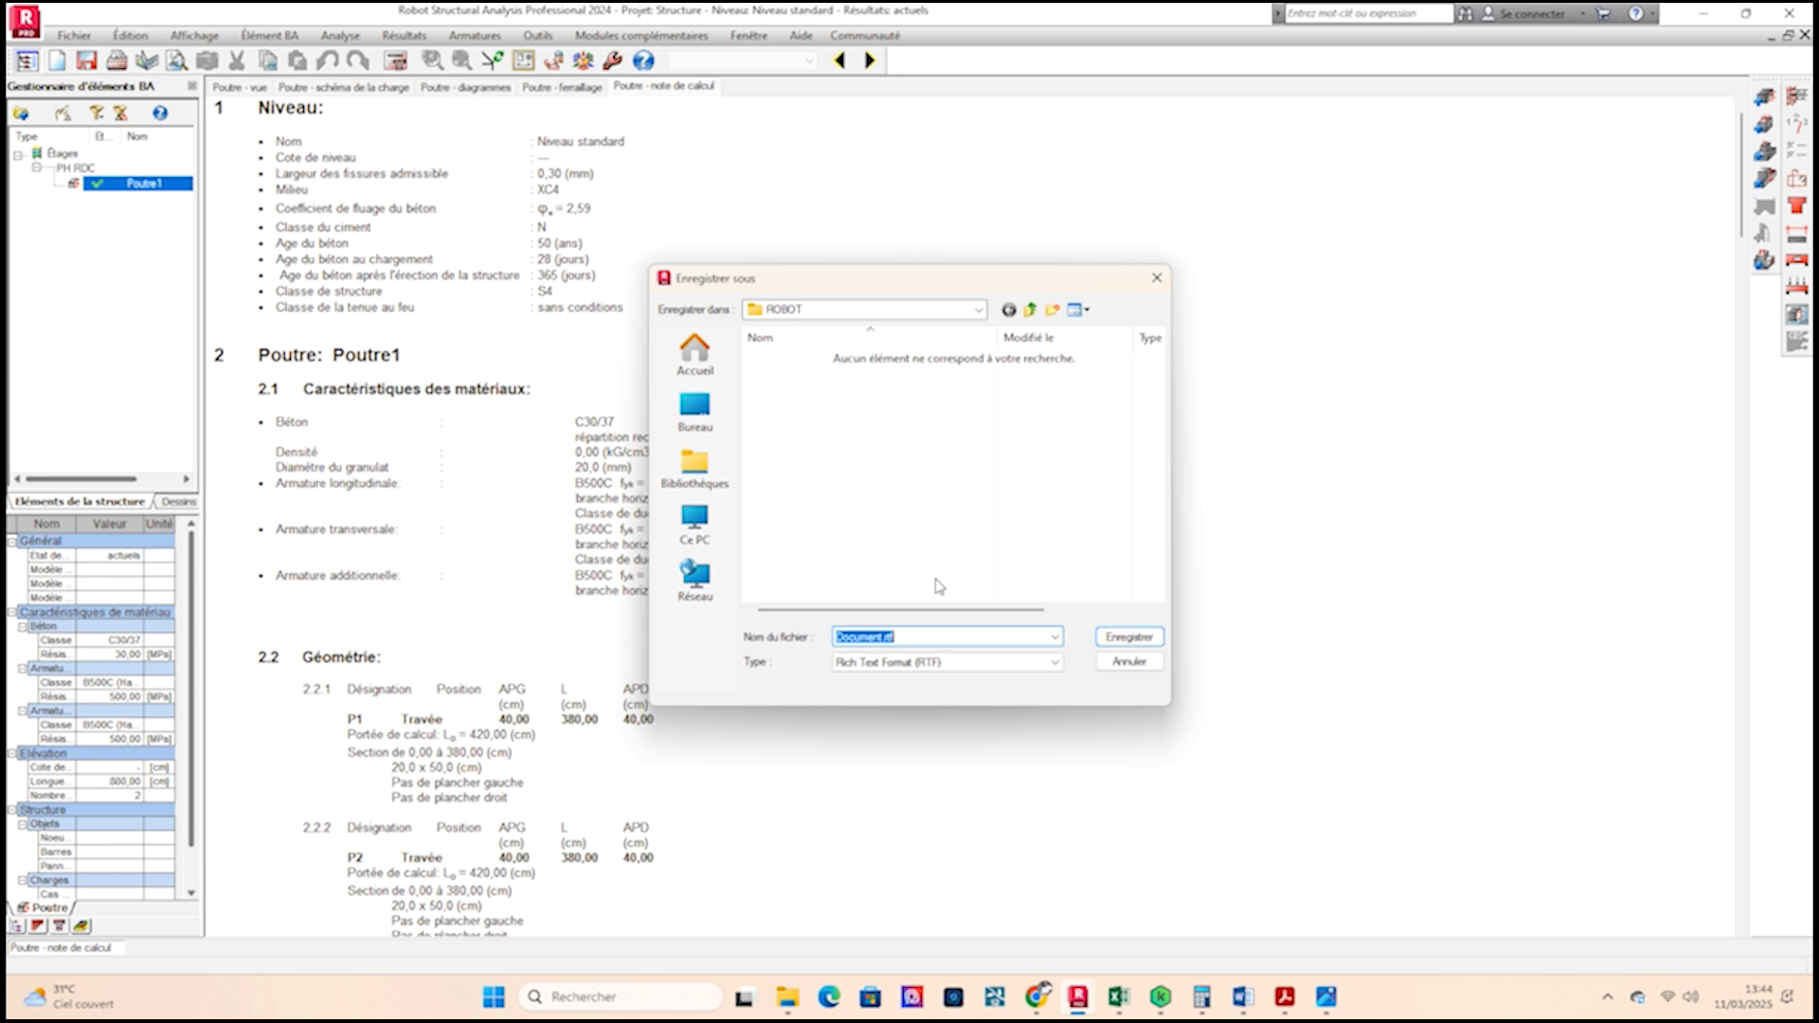
click(979, 311)
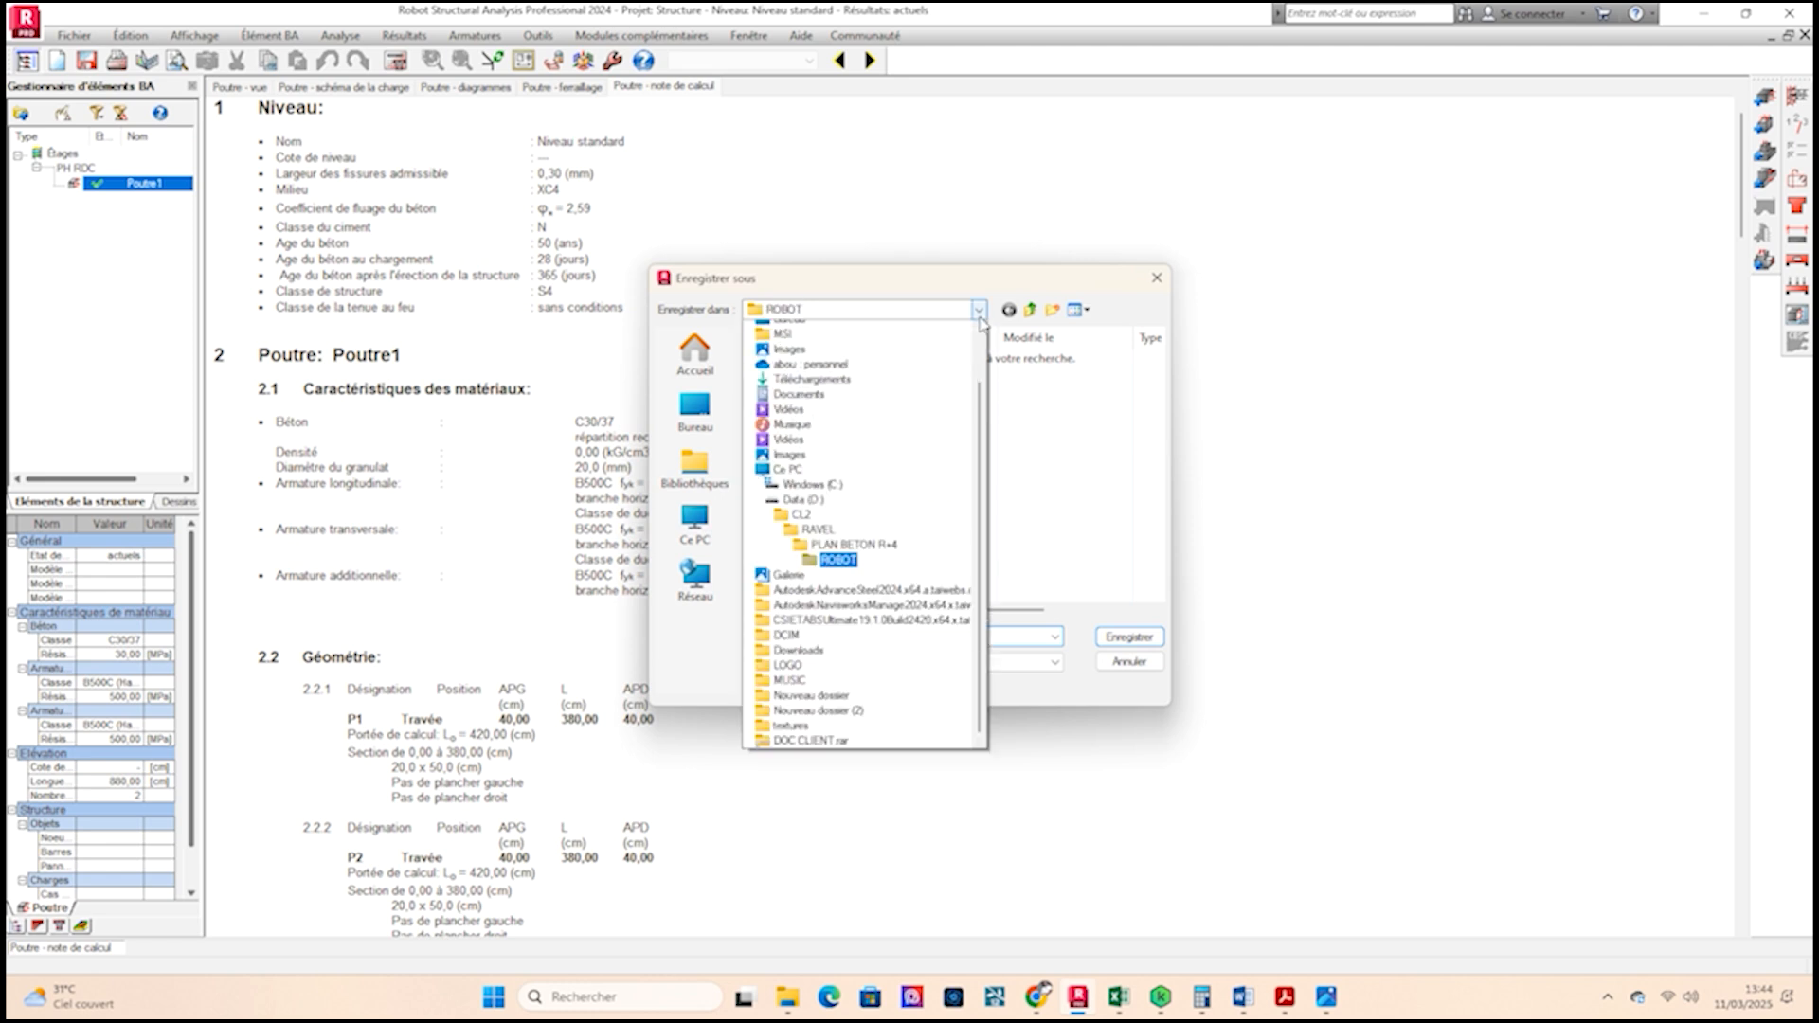
click(821, 527)
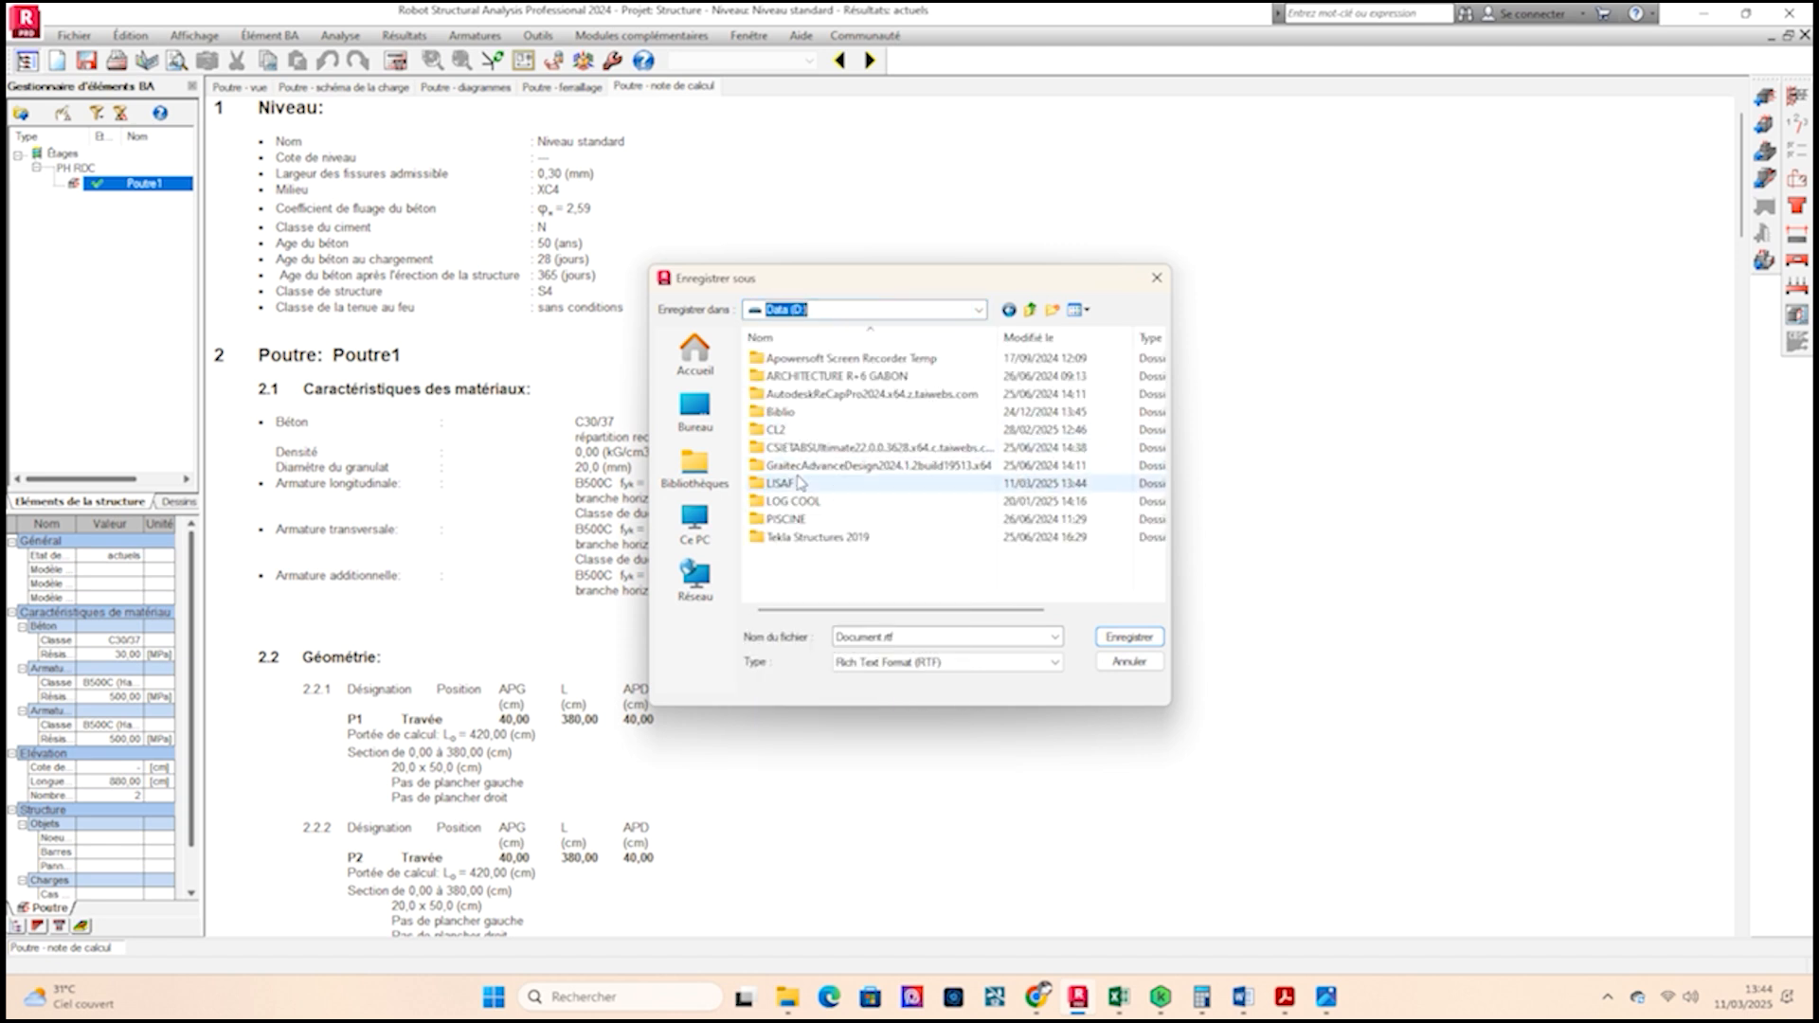
double_click(804, 485)
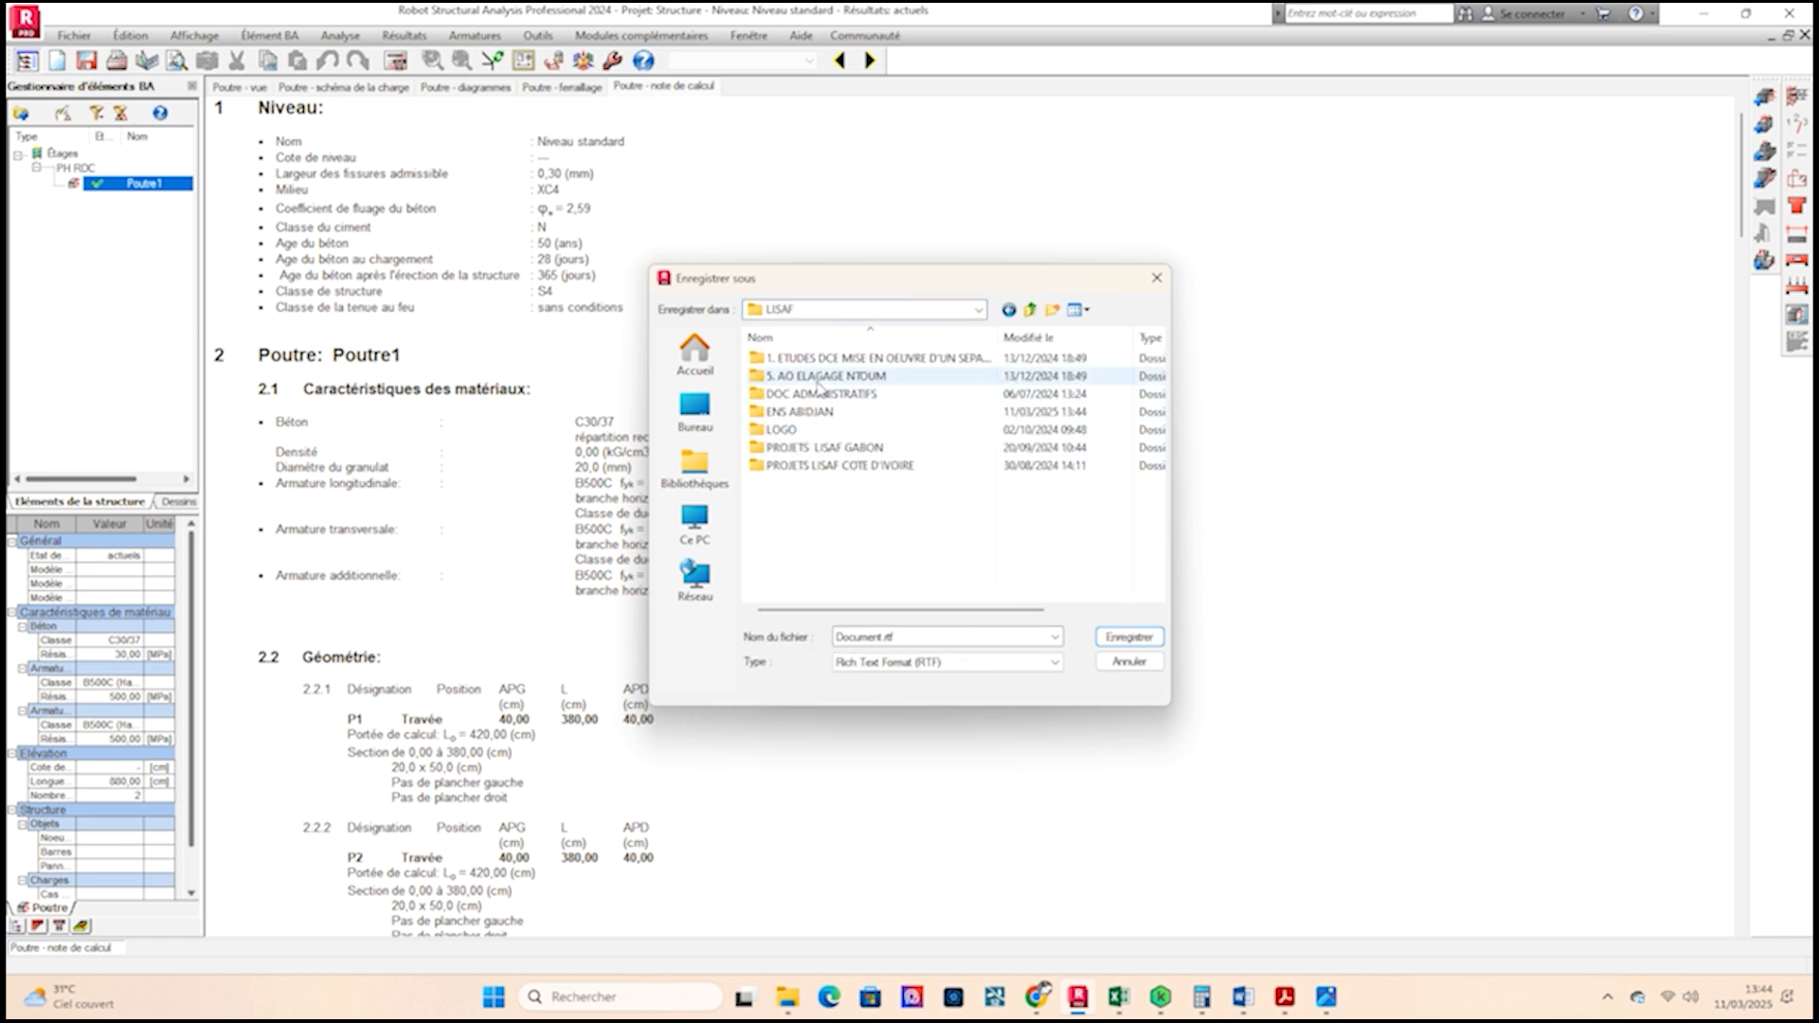
double_click(801, 412)
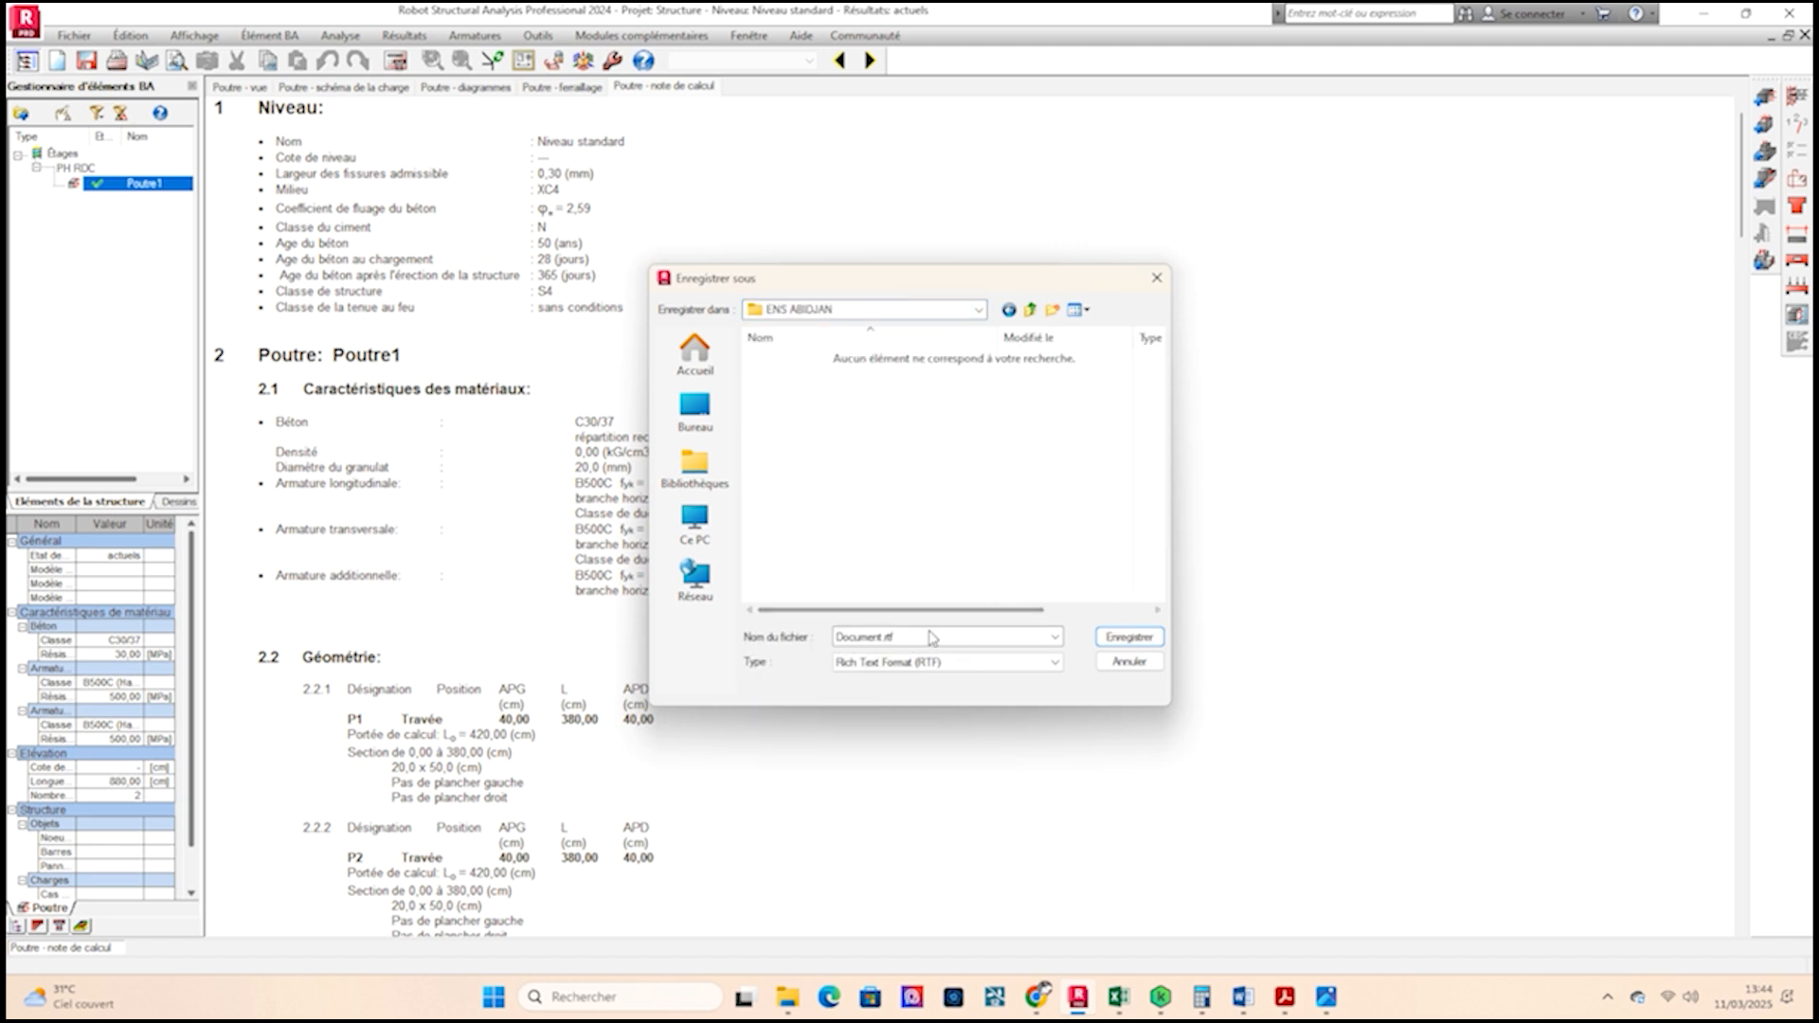